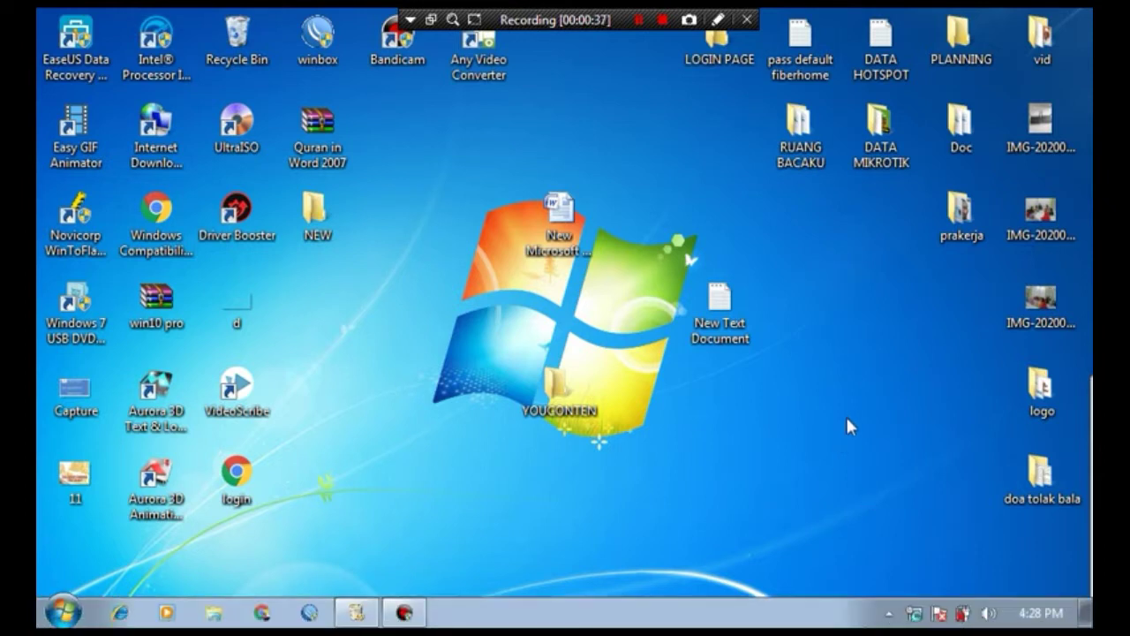
- Open the adapter list (Network Connections) from the network tray icon via Network and Sharing Center
{"action": "mouse_move", "coordinate": [913, 626]}
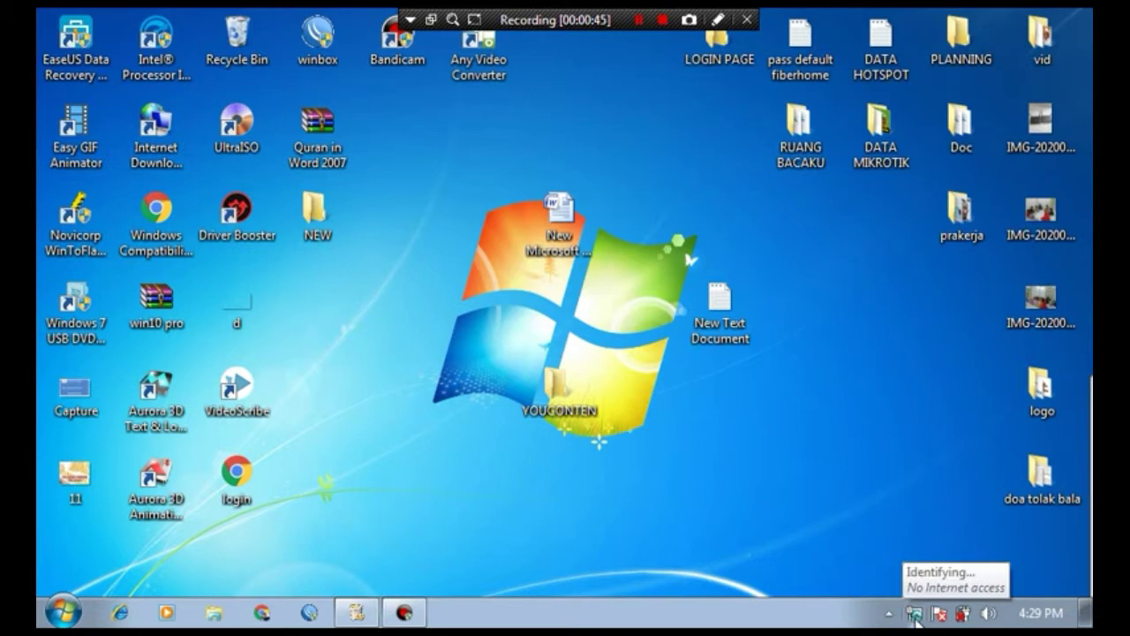
{"action": "right_click", "coordinate": [914, 616]}
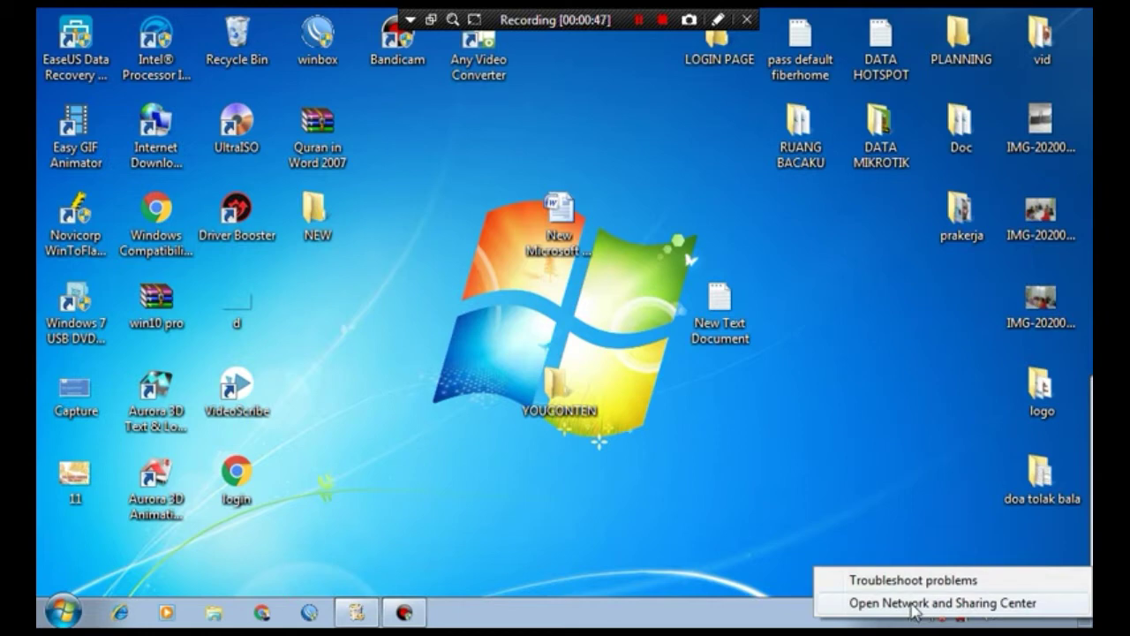
{"action": "left_click", "coordinate": [914, 606]}
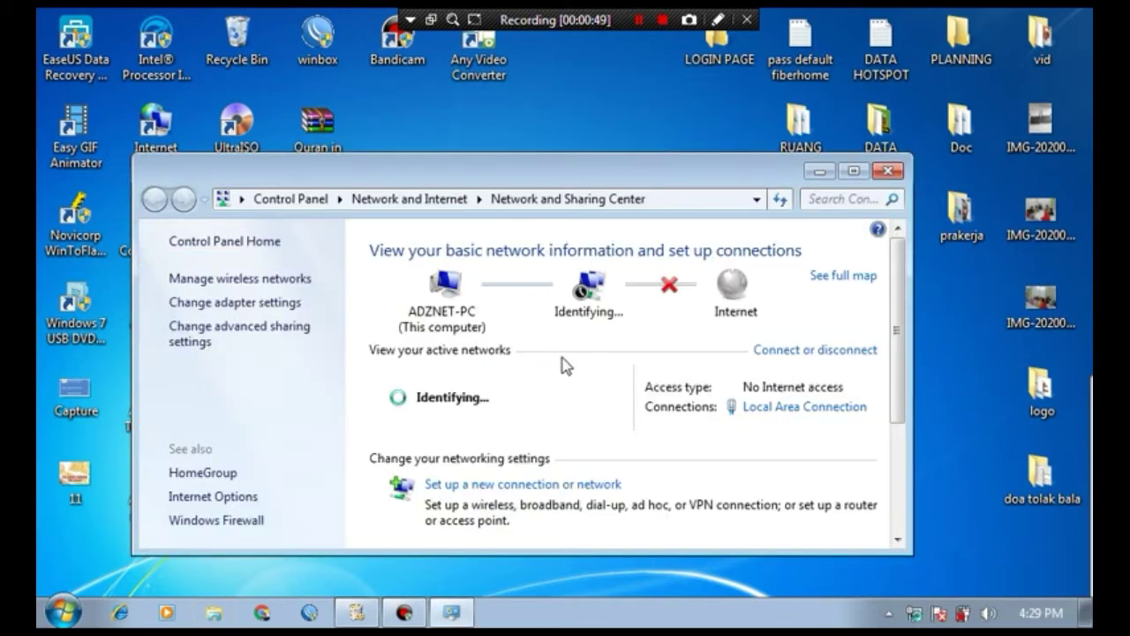
{"action": "left_click", "coordinate": [254, 302]}
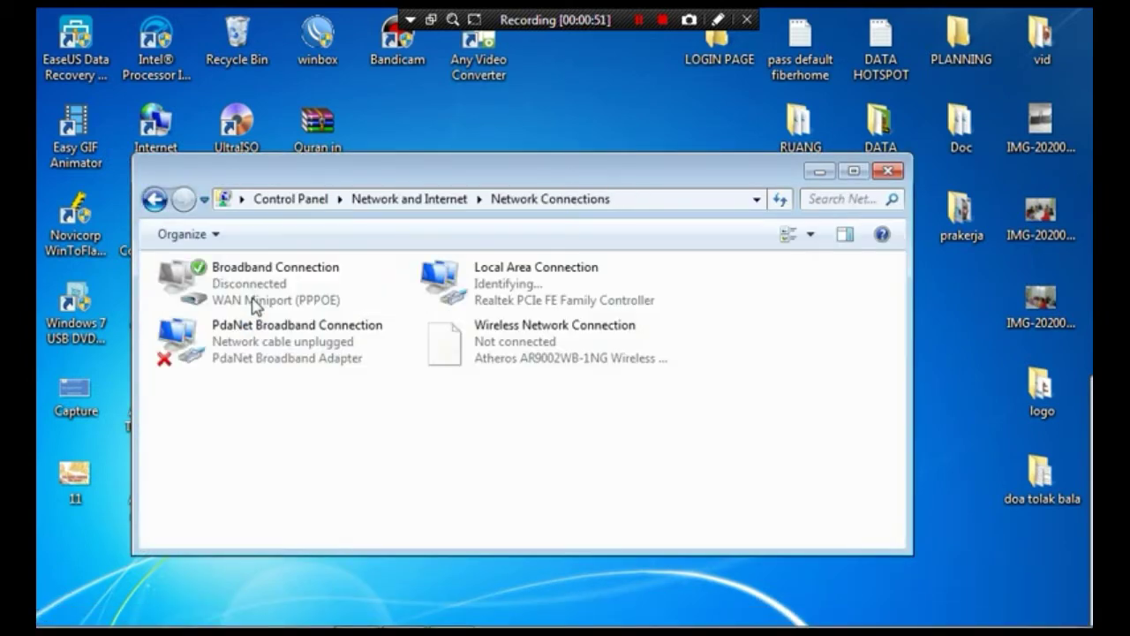
- Open the Internet Protocol Version 4 (TCP/IPv4) properties of Local Area Connection
{"action": "double_click", "coordinate": [503, 293]}
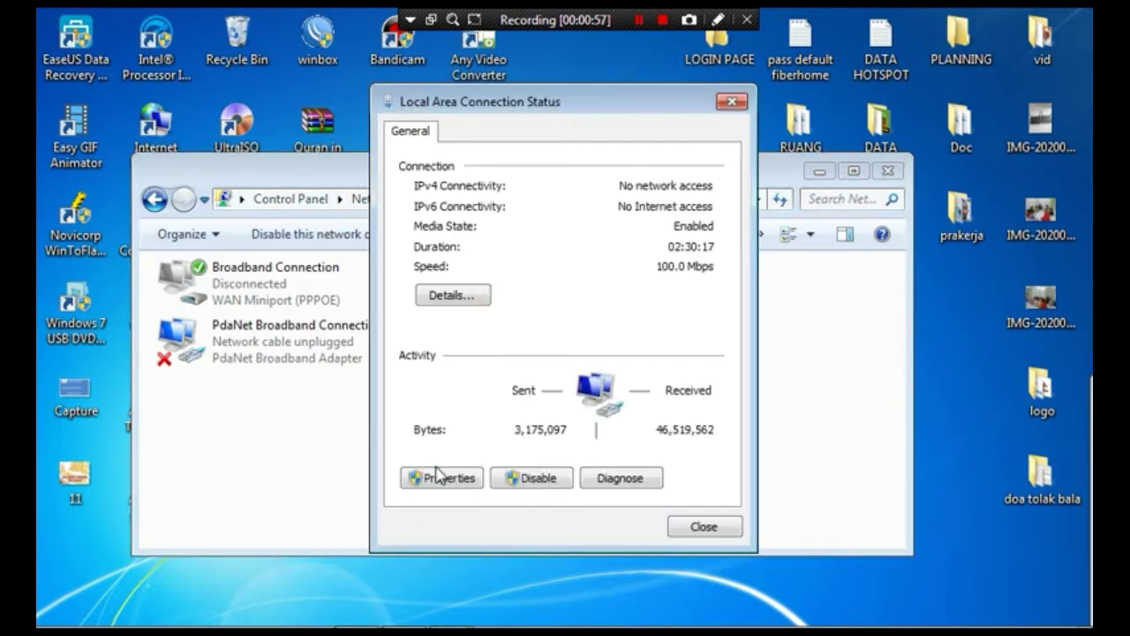
{"action": "left_click", "coordinate": [442, 476]}
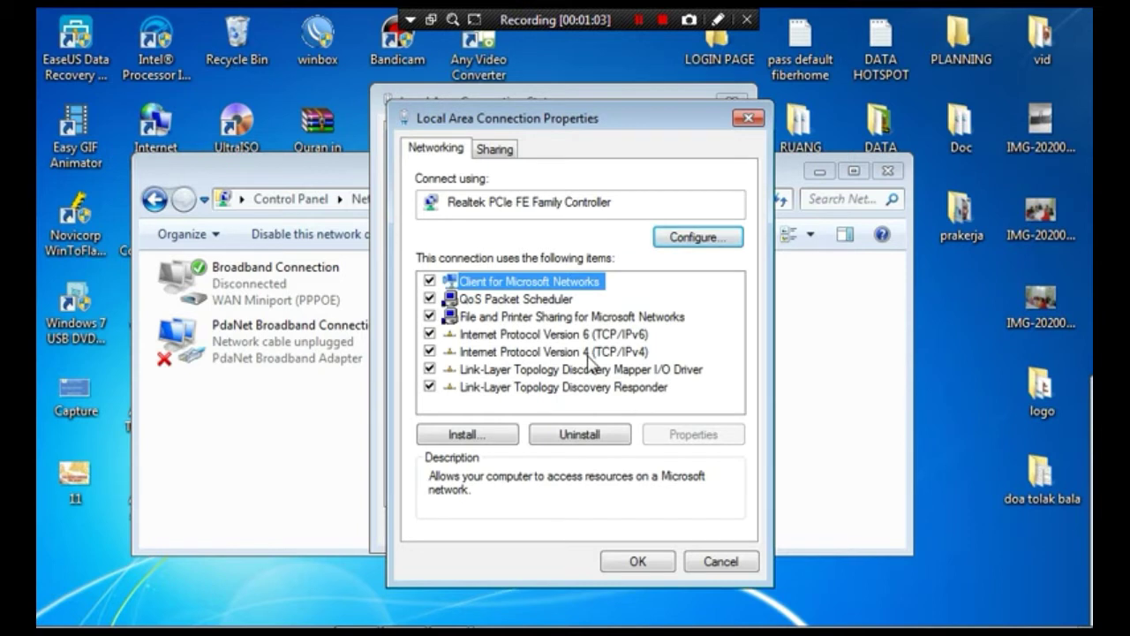
{"action": "double_click", "coordinate": [555, 353]}
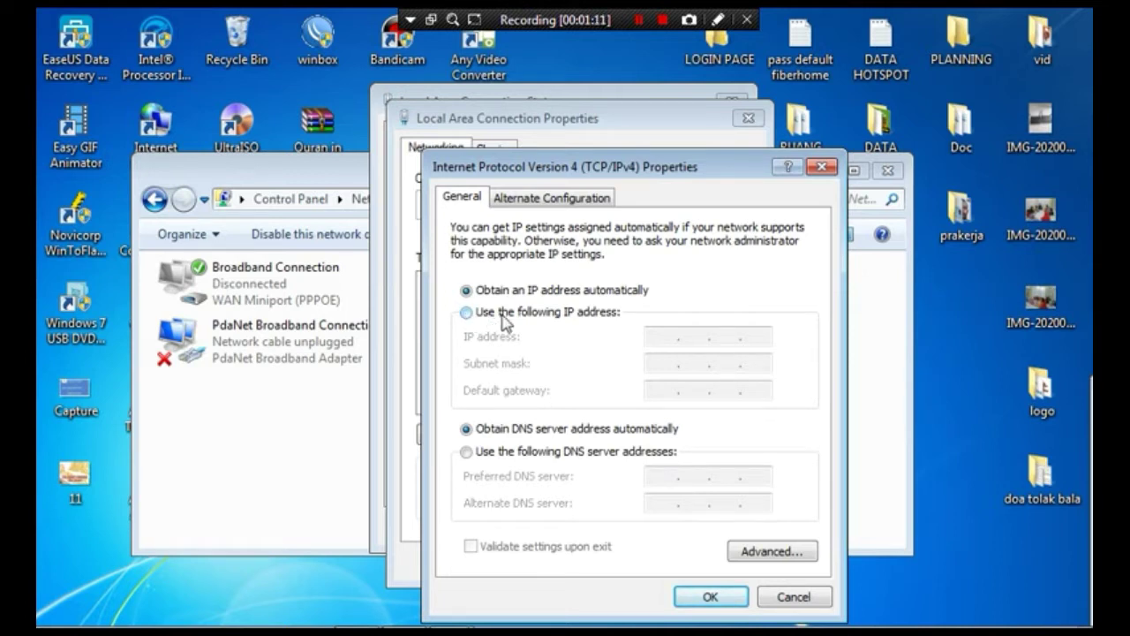
- Assign static IP 192.168.100.2, mask 255.255.255.0, gateway 192.168.100.1 and confirm all dialogs
{"action": "left_click", "coordinate": [466, 313]}
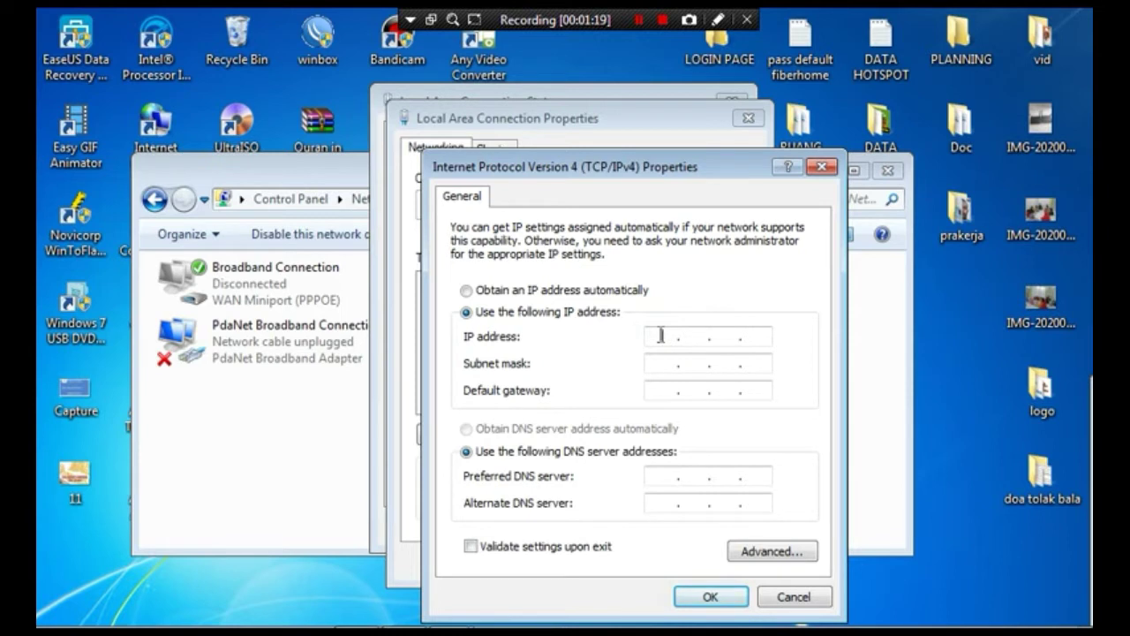
{"action": "type", "text": "192 . 168 . 100 . 2"}
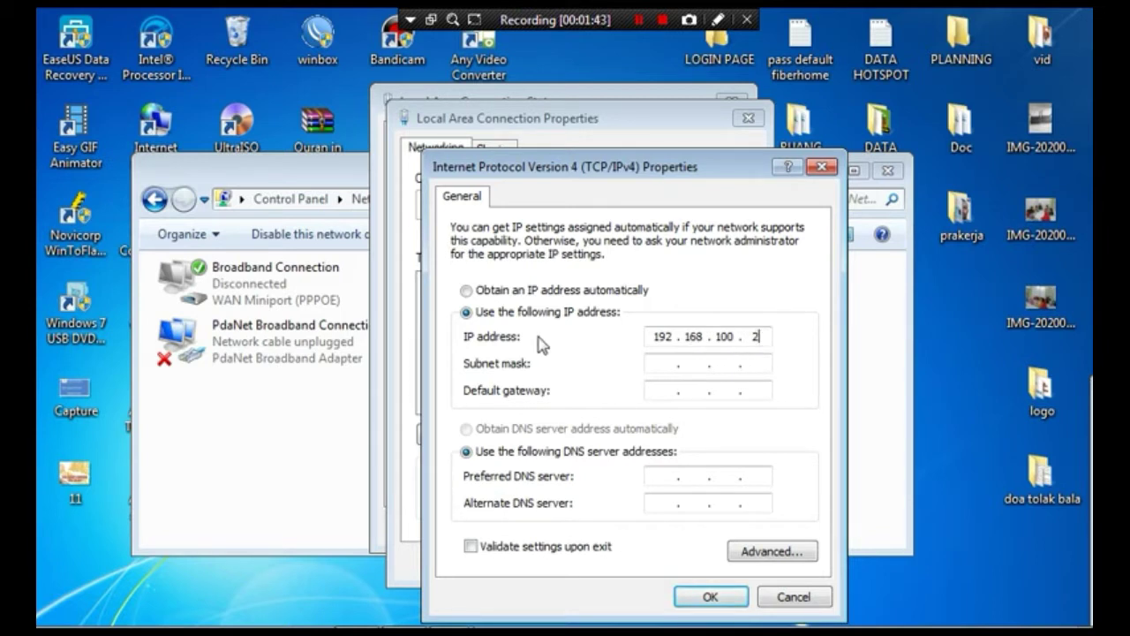
{"action": "left_click", "coordinate": [657, 365]}
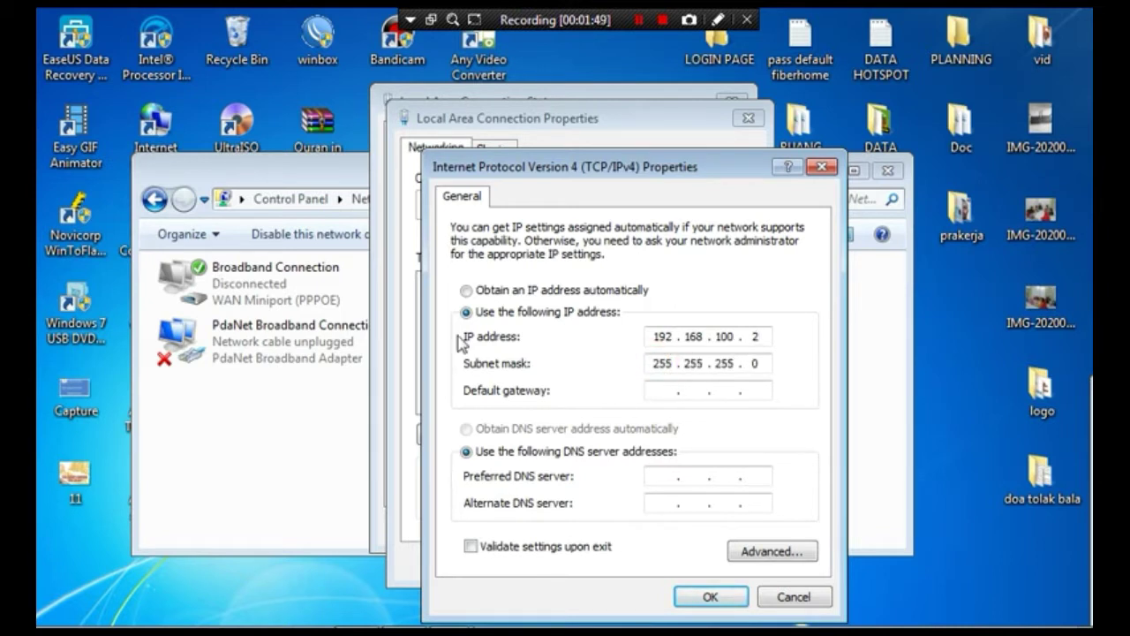
{"action": "left_click", "coordinate": [657, 389]}
{"action": "type", "text": "192 . 168 . 100 . 1"}
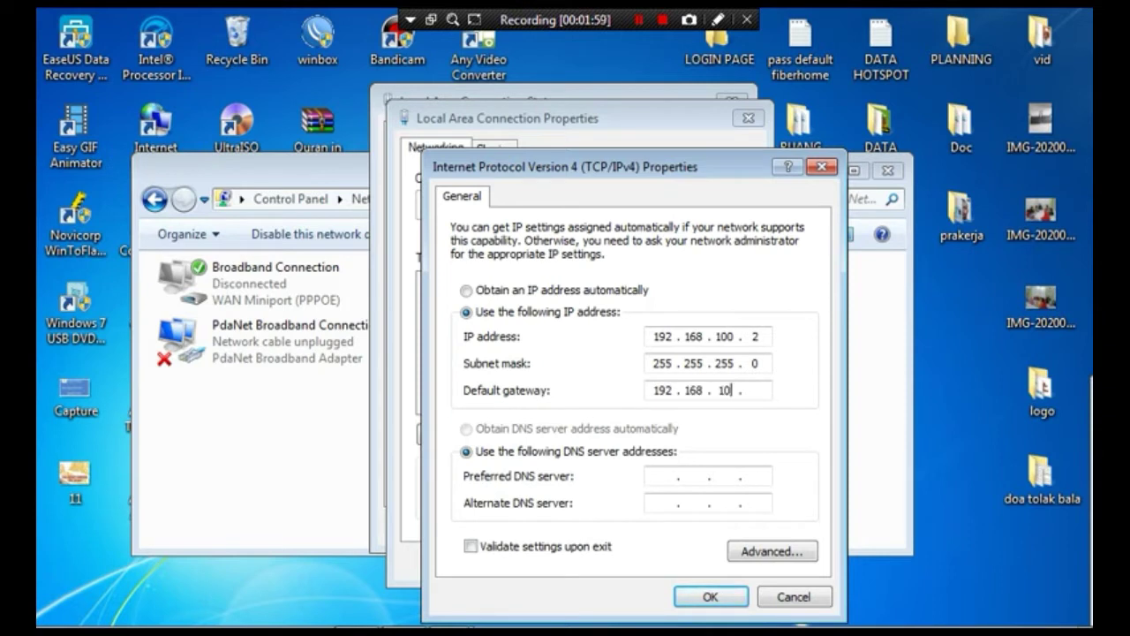
{"action": "left_click", "coordinate": [702, 598]}
{"action": "left_click", "coordinate": [647, 563]}
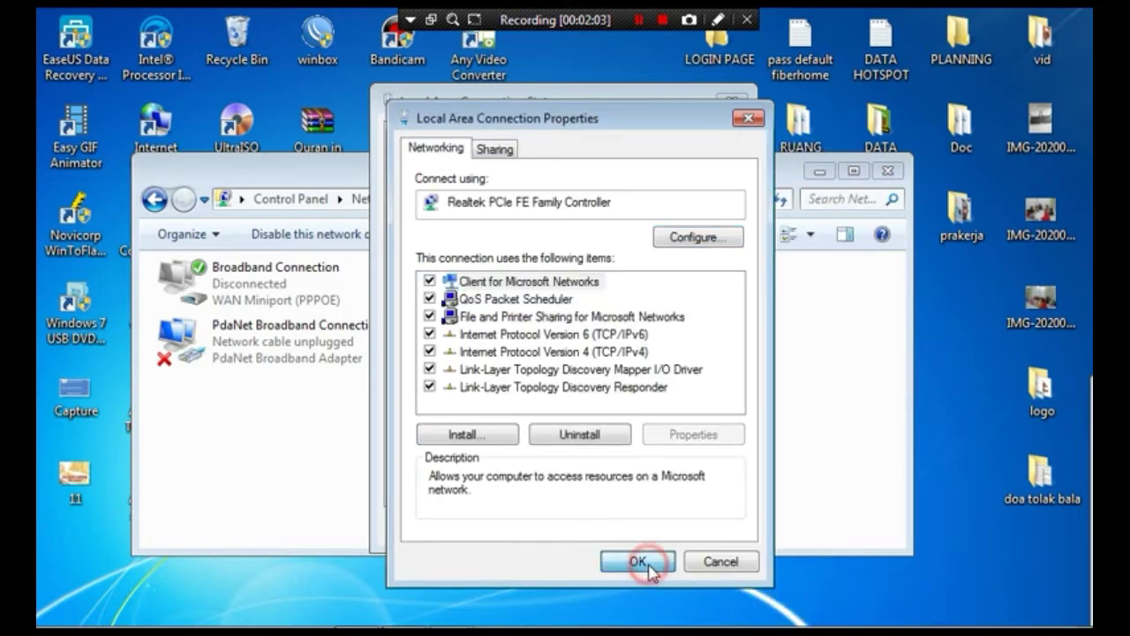
{"action": "left_click", "coordinate": [697, 526]}
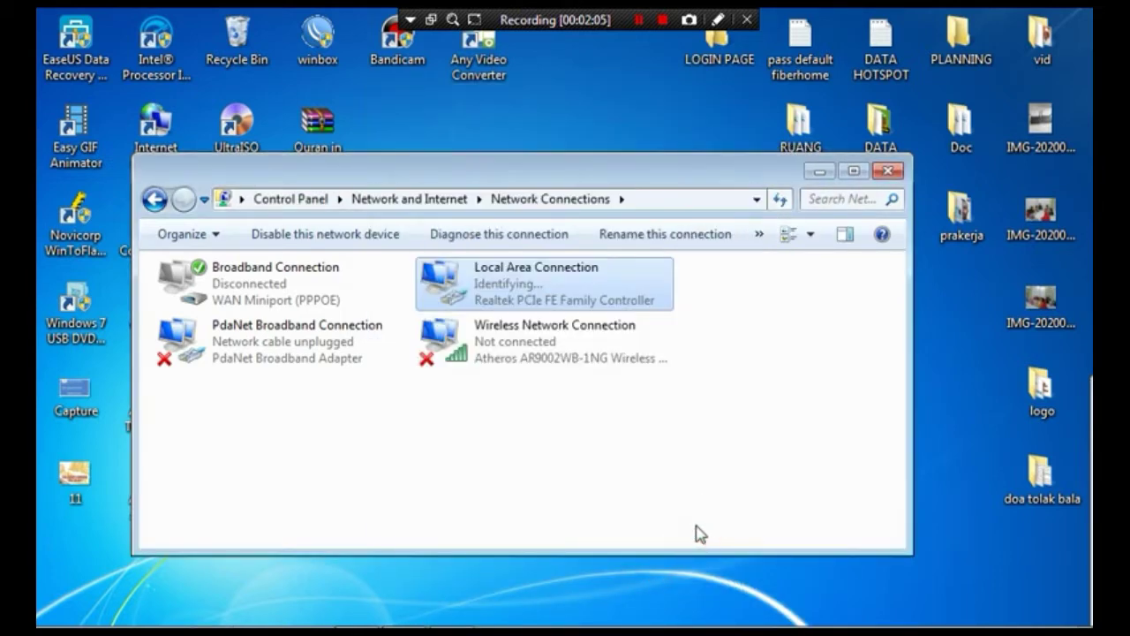
- Close the Network Connections window and launch Google Chrome from the taskbar
{"action": "left_click", "coordinate": [887, 171]}
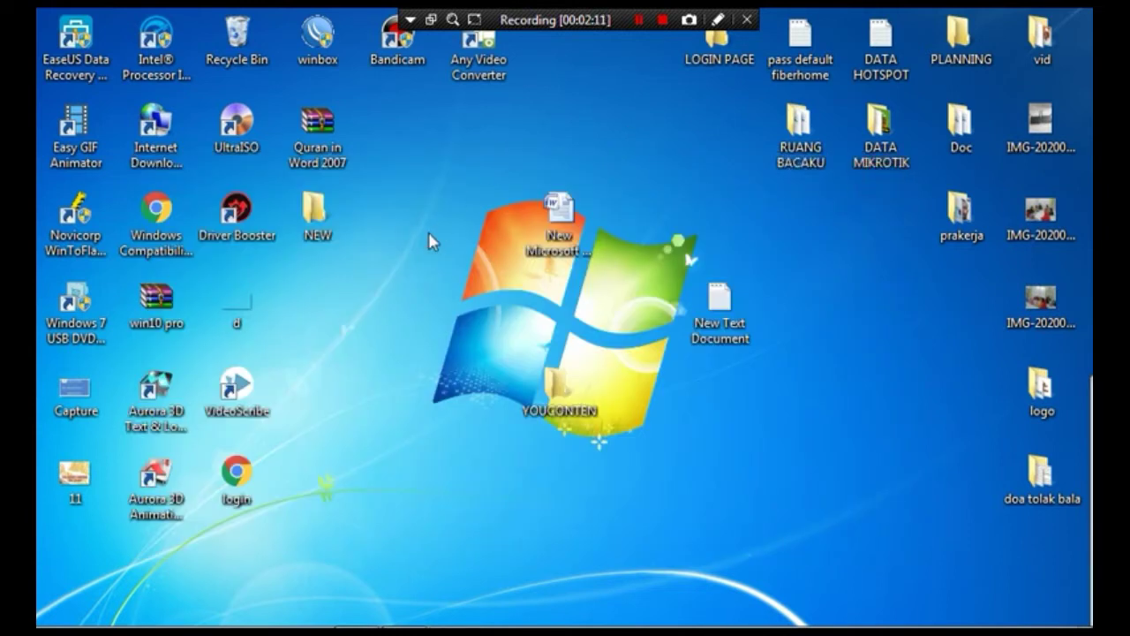
{"action": "mouse_move", "coordinate": [263, 627]}
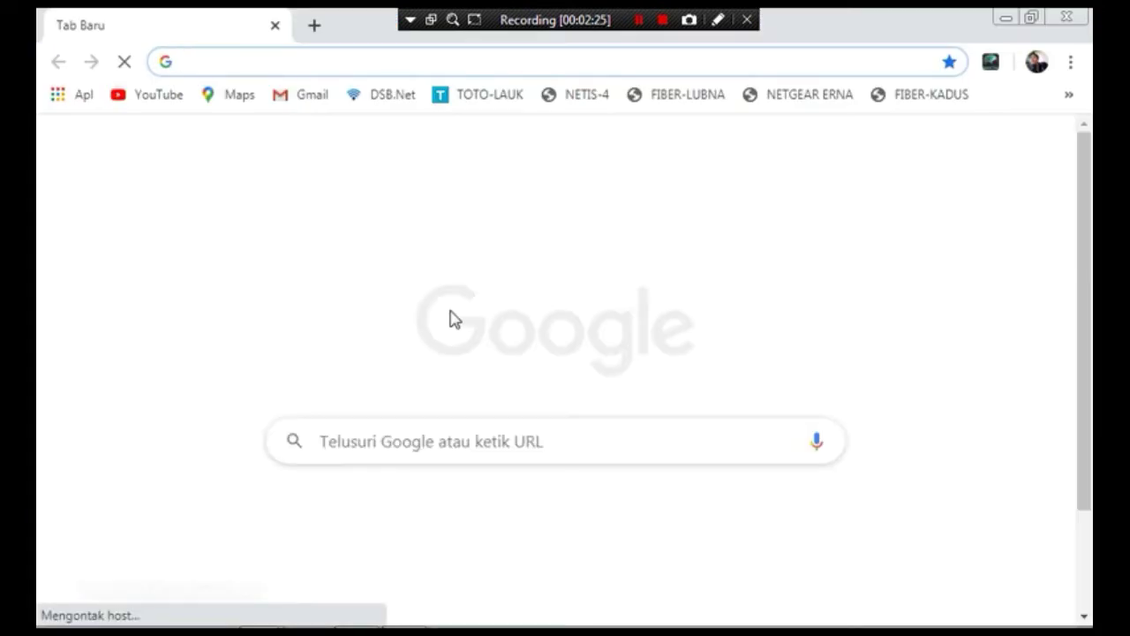
- Browse to 192.168.100.1 in Chrome to reach the HG8245H login page
{"action": "left_click", "coordinate": [196, 59]}
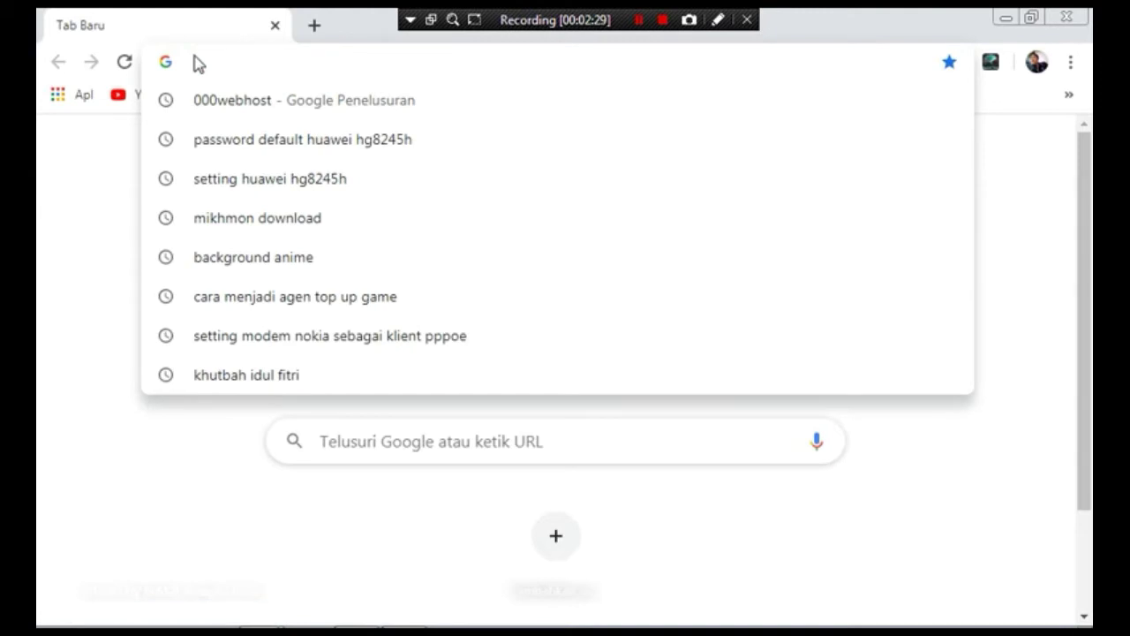
{"action": "type", "text": "192.1"}
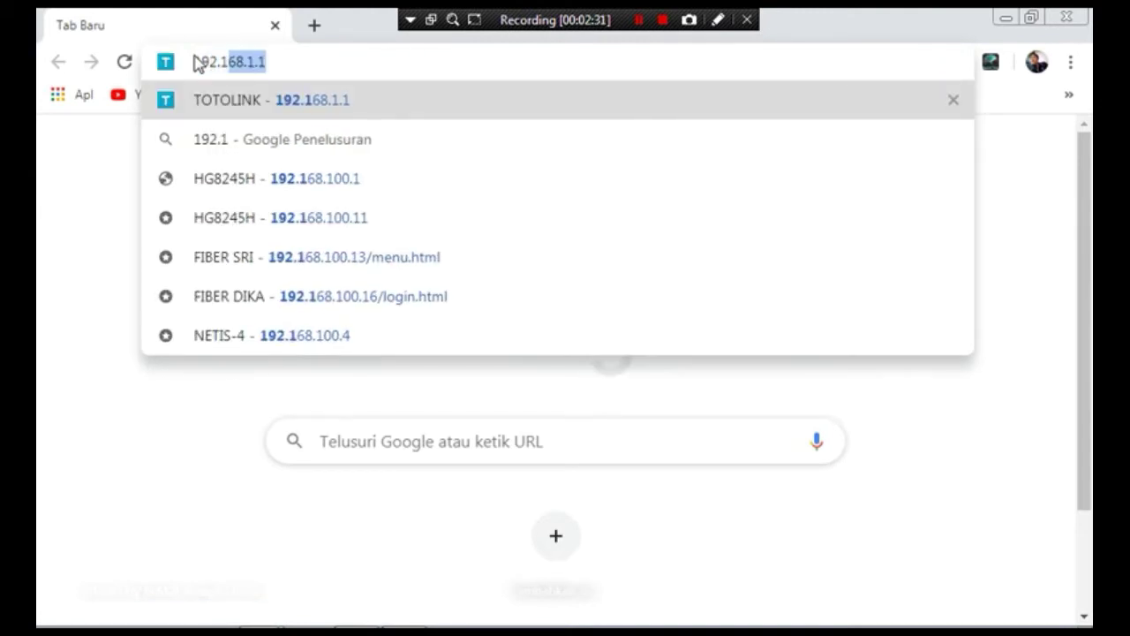
{"action": "type", "text": "68.100.1"}
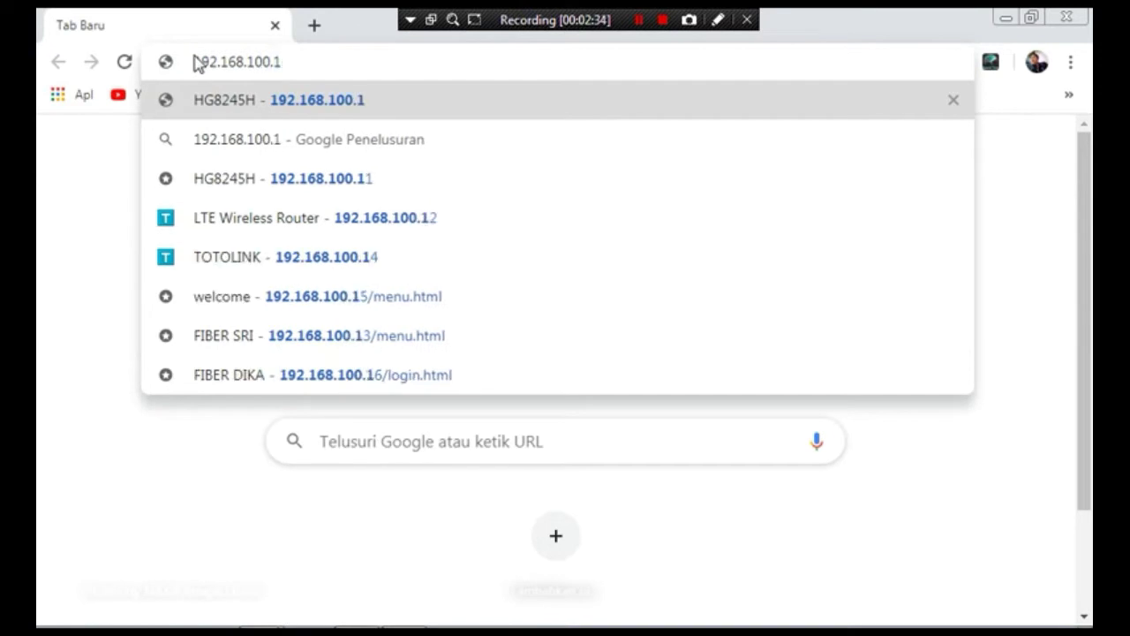
{"action": "key", "text": "Return"}
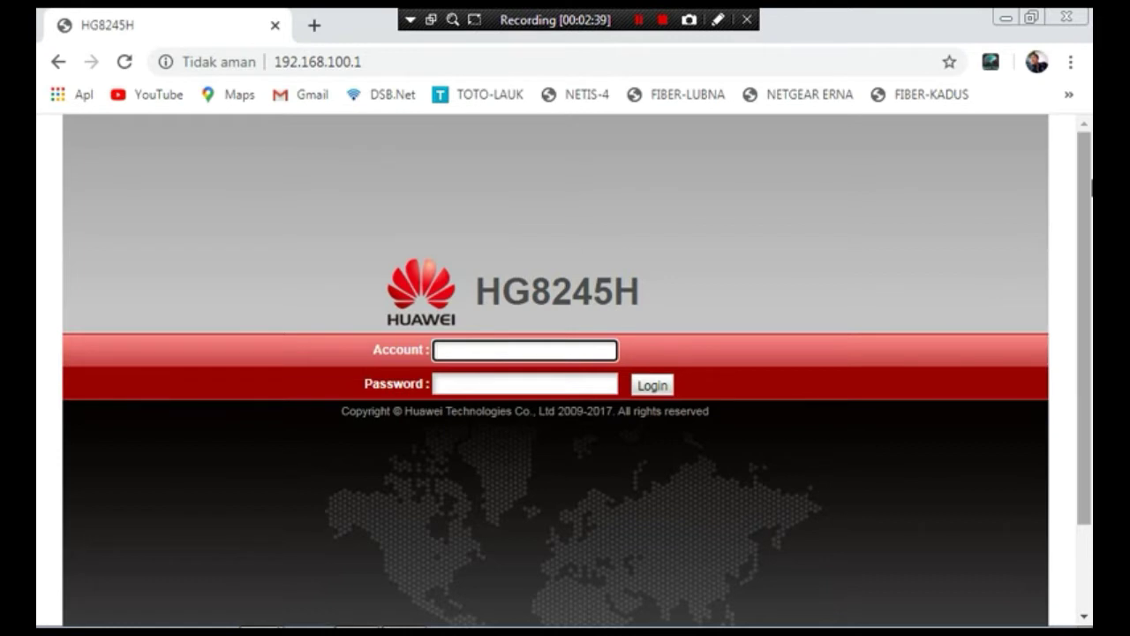
- Sign in to the router with the default user account name and password
{"action": "mouse_move", "coordinate": [1085, 181]}
{"action": "left_mouse_down"}
{"action": "mouse_move", "coordinate": [1089, 267]}
{"action": "mouse_move", "coordinate": [1071, 196]}
{"action": "left_mouse_up"}
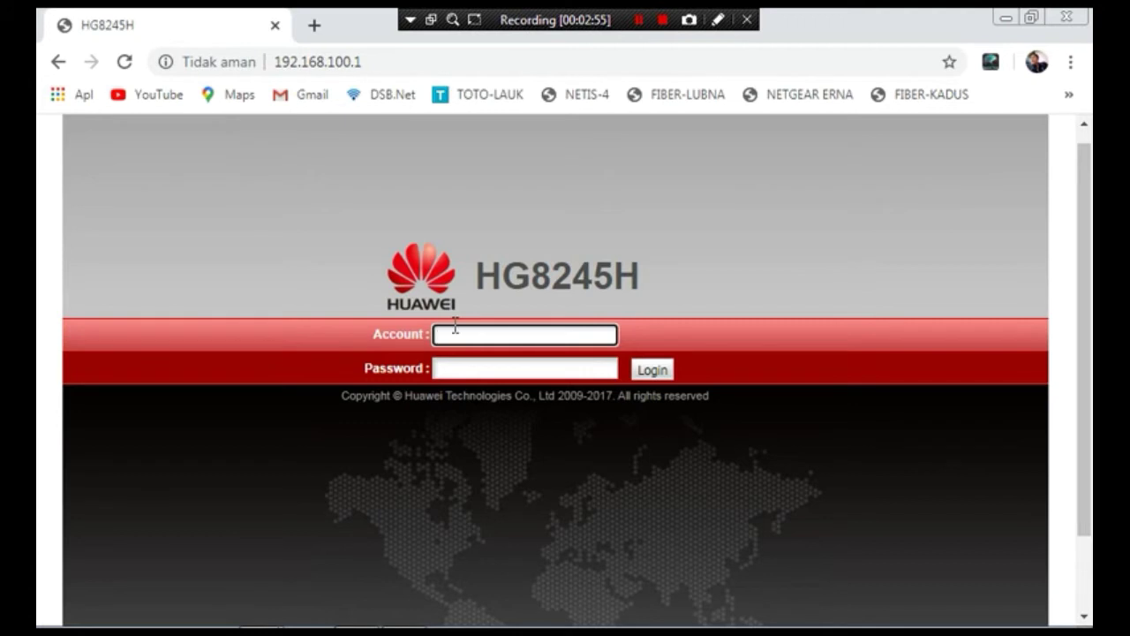
{"action": "type", "text": "Admin"}
{"action": "left_click", "coordinate": [450, 370]}
{"action": "type", "text": "a"}
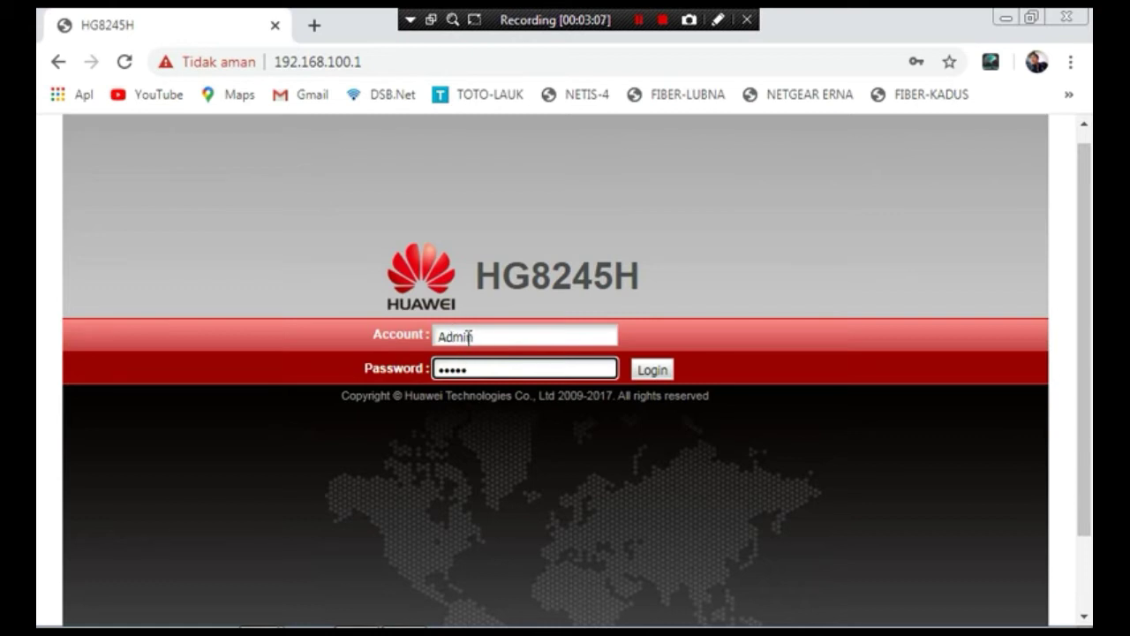
{"action": "left_click_drag", "start_coordinate": [445, 335], "coordinate": [432, 345]}
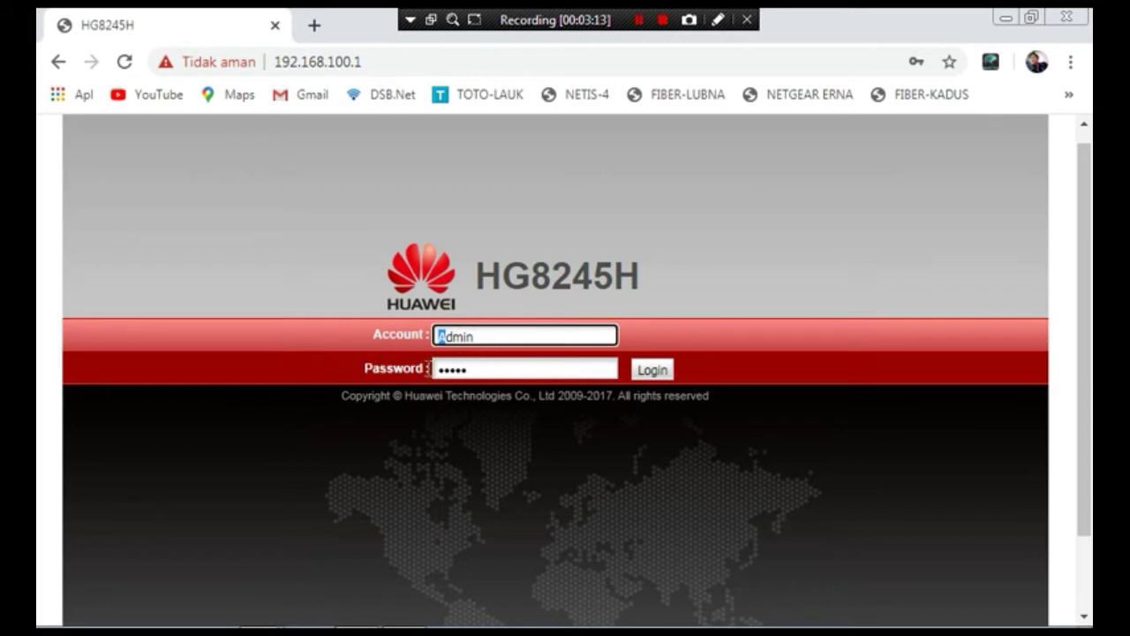
{"action": "left_click", "coordinate": [497, 369]}
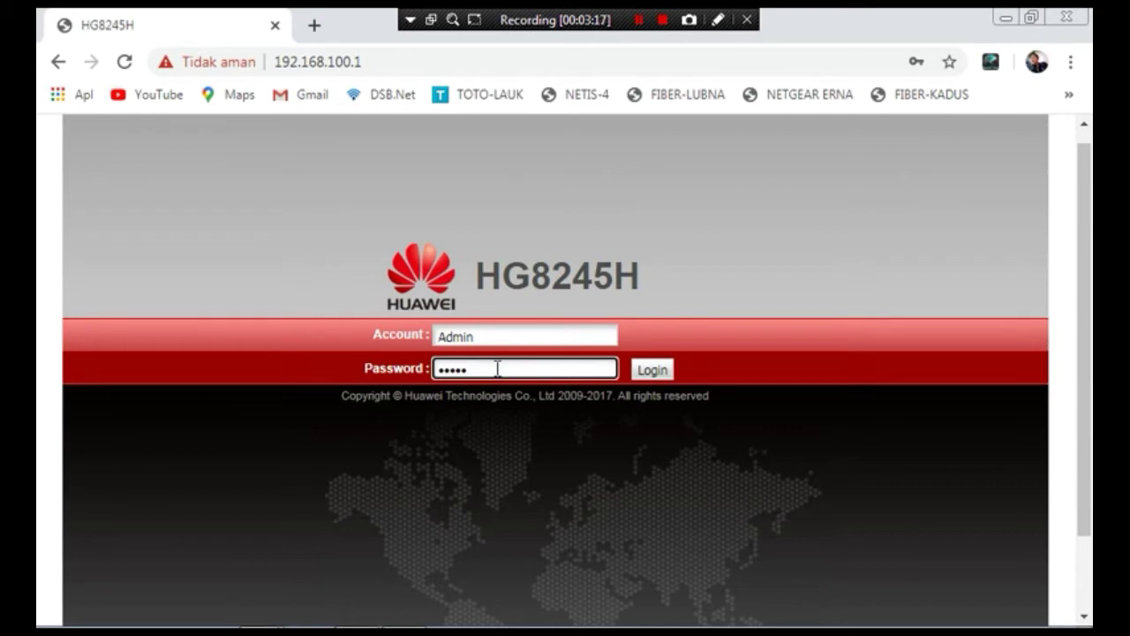
{"action": "left_click", "coordinate": [653, 372]}
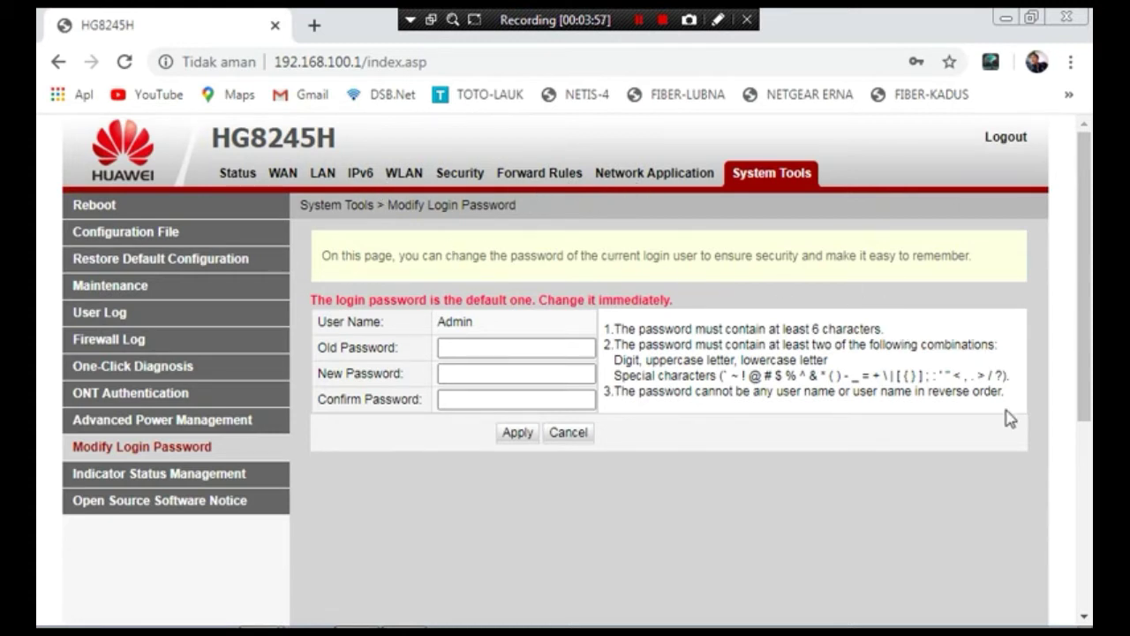
- Log out, then sign in again with the support account and its password
{"action": "left_click", "coordinate": [1024, 149]}
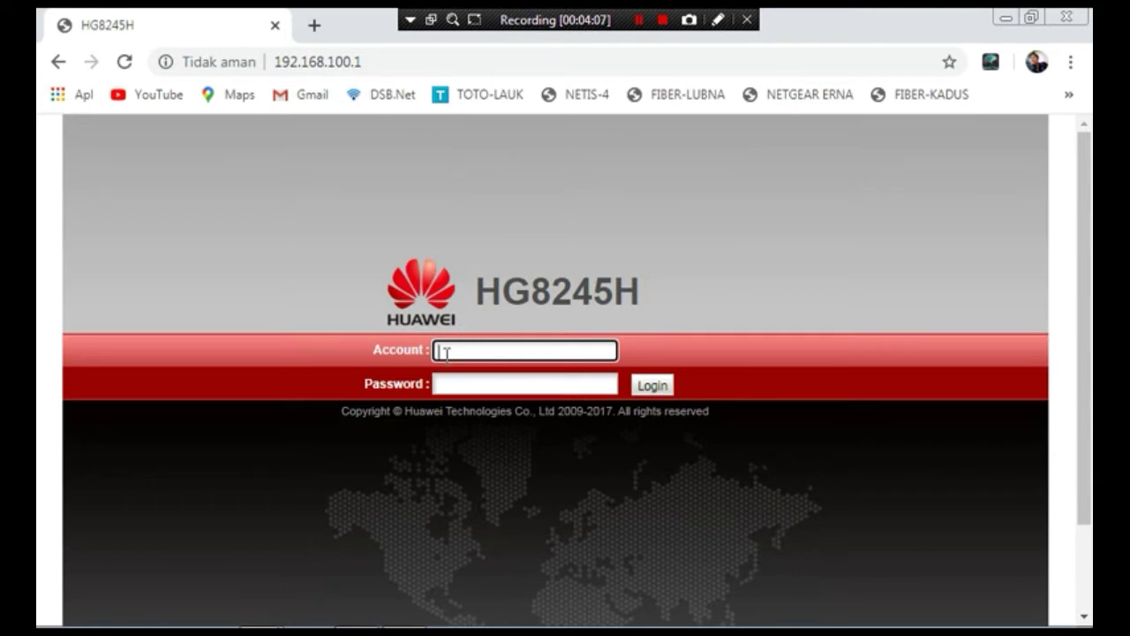
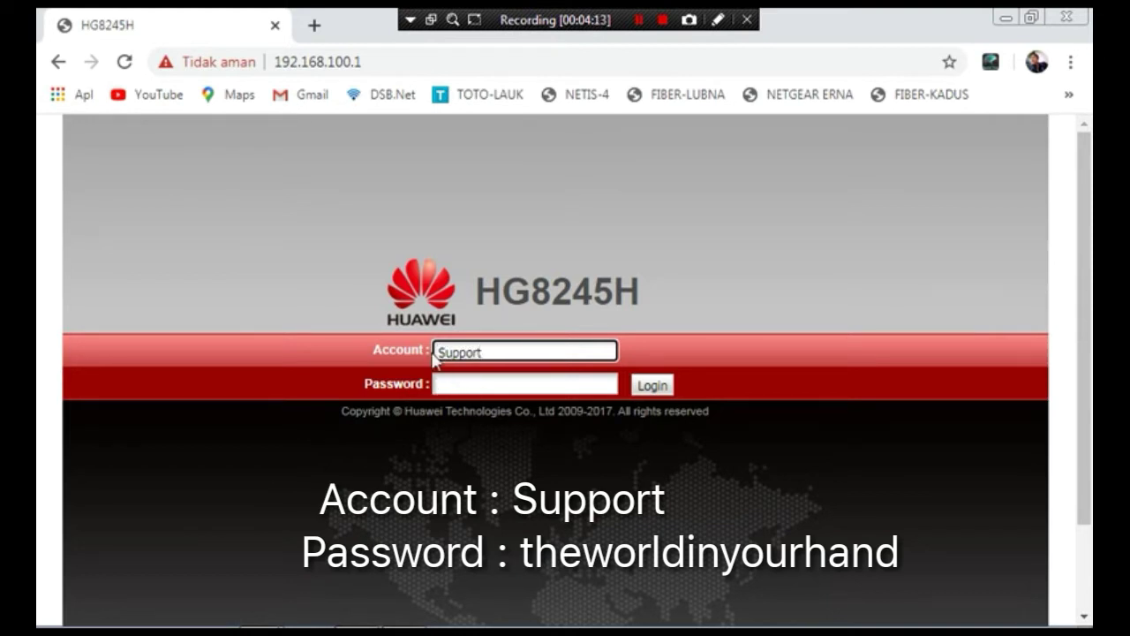
{"action": "left_click", "coordinate": [451, 383]}
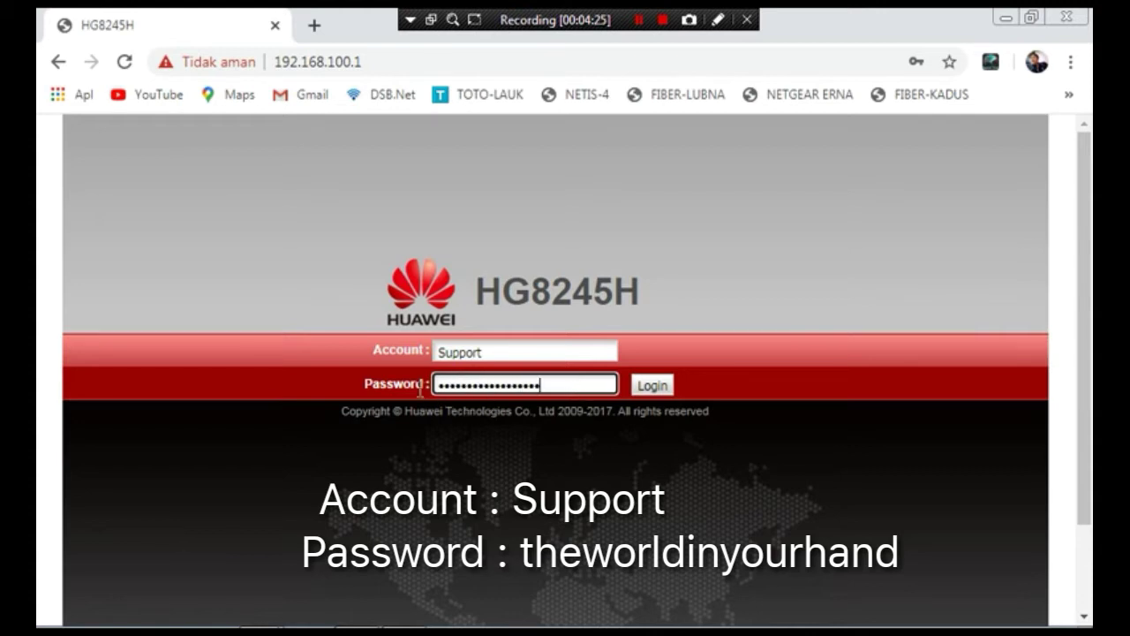
{"action": "left_click", "coordinate": [652, 387]}
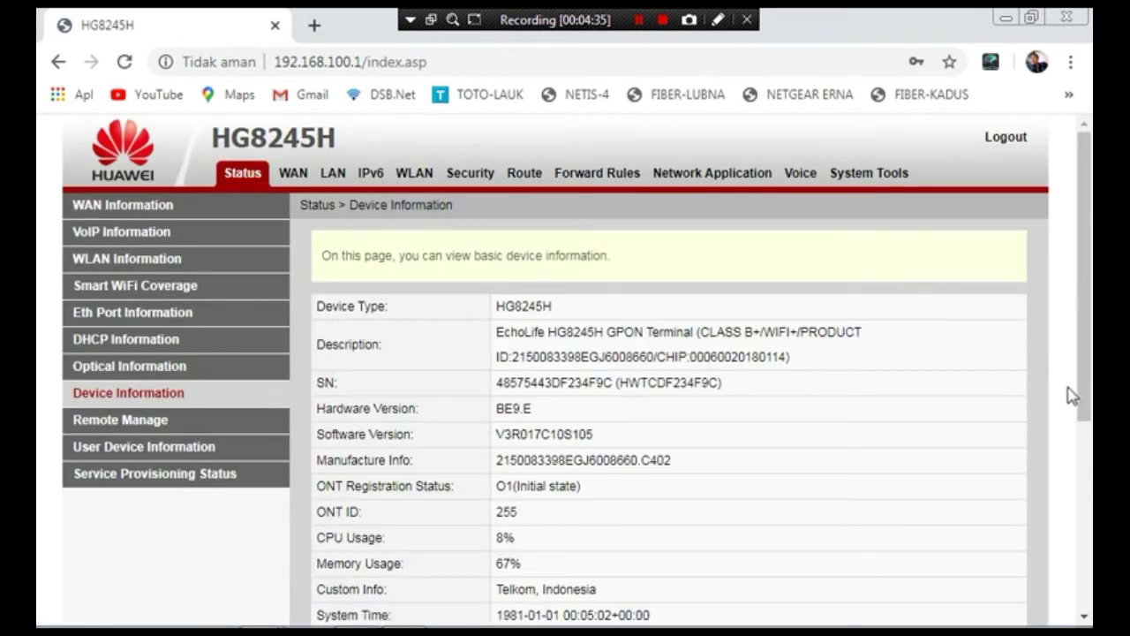
- Scroll Device Information, then go to WAN Configuration, which lists no connections
{"action": "left_click", "coordinate": [1084, 252]}
{"action": "left_click_drag", "start_coordinate": [1084, 252], "coordinate": [1077, 207]}
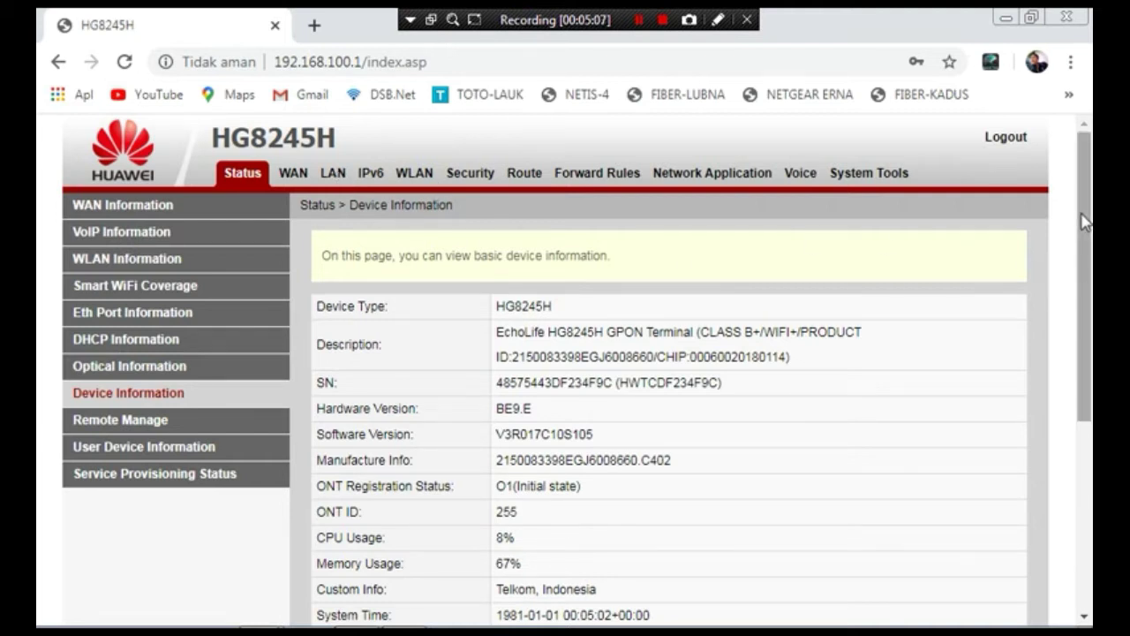
{"action": "mouse_move", "coordinate": [1088, 227]}
{"action": "left_mouse_down"}
{"action": "mouse_move", "coordinate": [1089, 269]}
{"action": "mouse_move", "coordinate": [1089, 238]}
{"action": "left_mouse_up"}
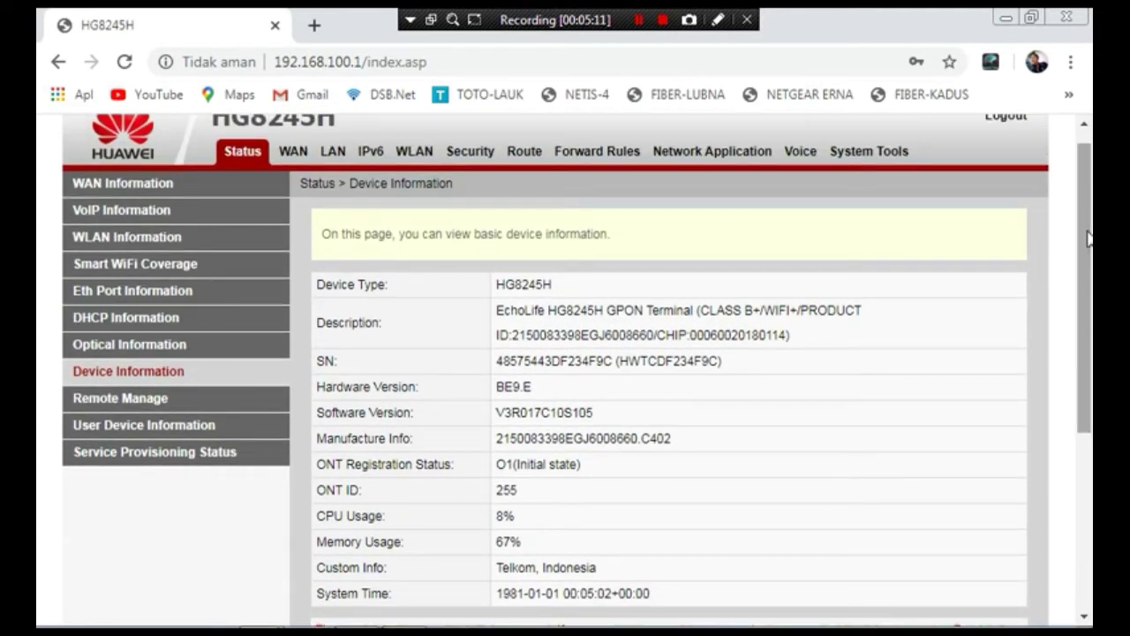
{"action": "left_click", "coordinate": [289, 152]}
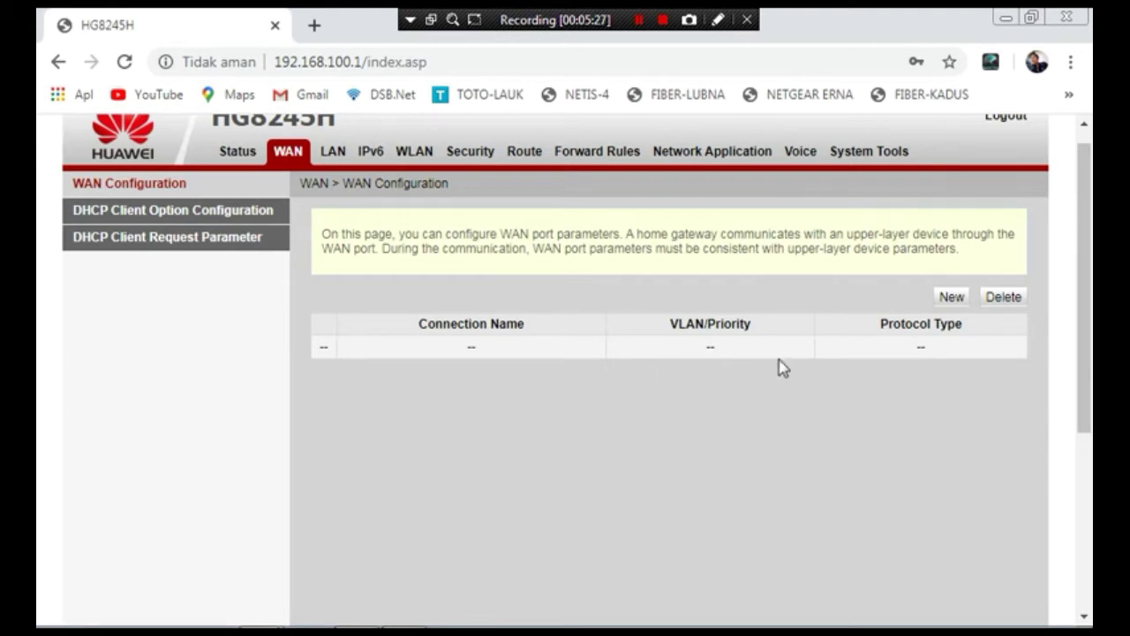
- Add a Bridge WAN connection, service type INTERNET, VLAN disabled, bound to SSID1, and apply it
{"action": "left_click", "coordinate": [952, 300]}
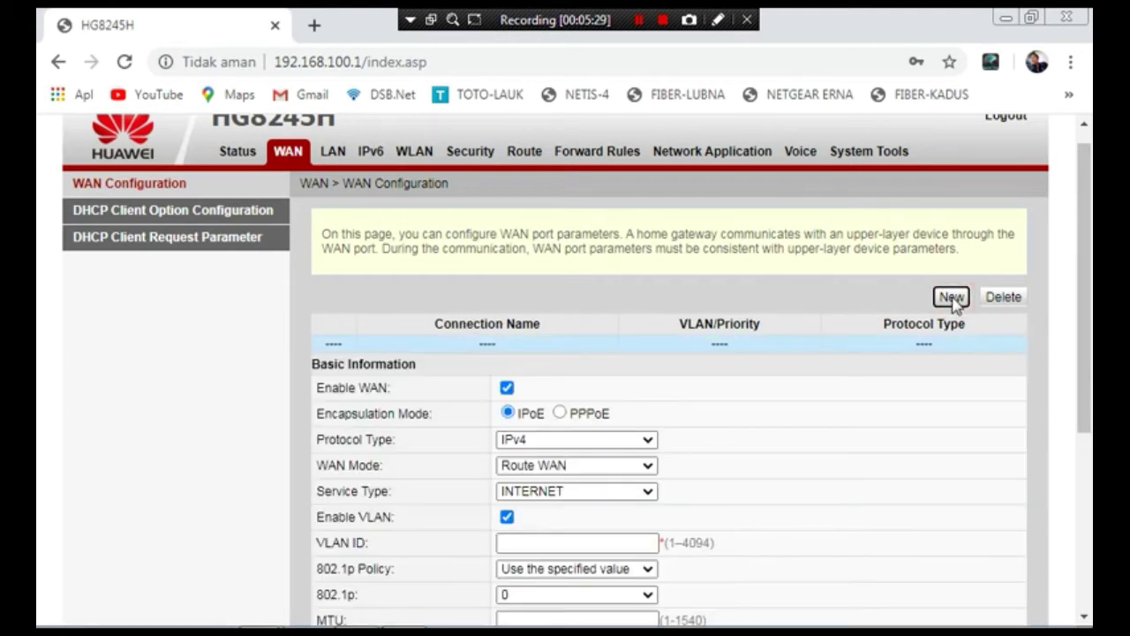
{"action": "scroll", "coordinate": [726, 318], "scroll_direction": "down", "scroll_amount": 2}
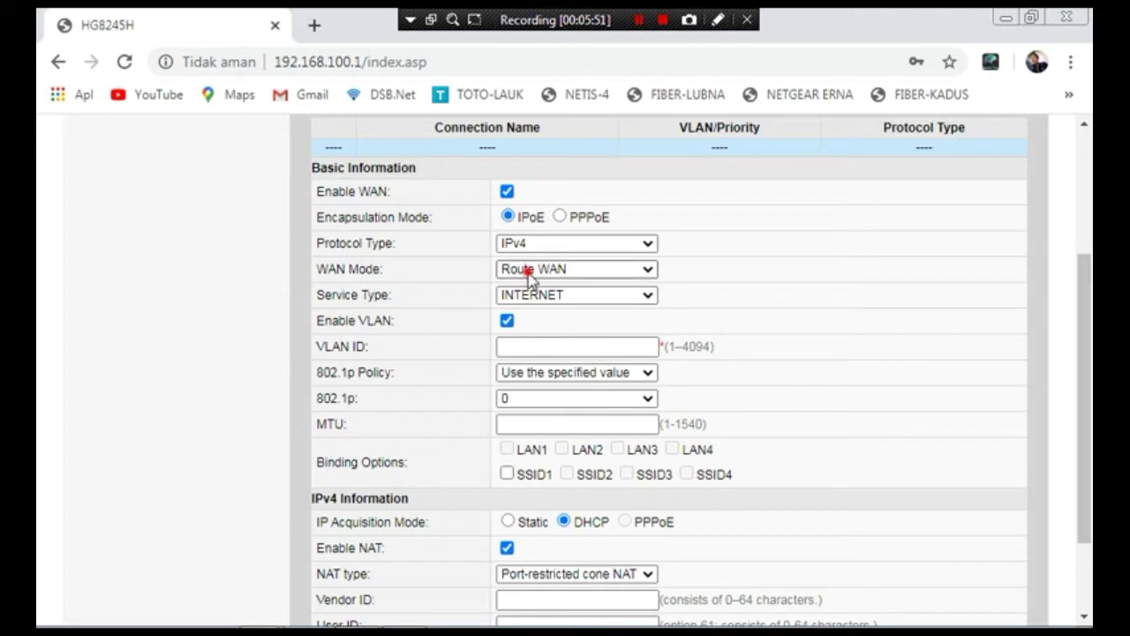
{"action": "left_click", "coordinate": [526, 269]}
{"action": "left_click", "coordinate": [535, 305]}
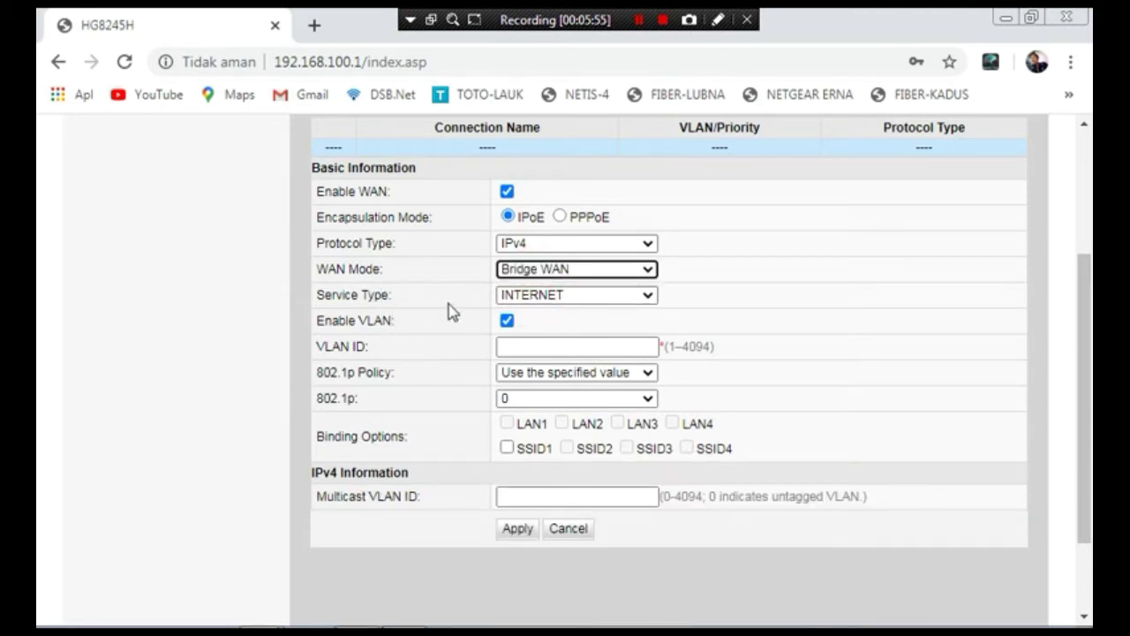
{"action": "left_click", "coordinate": [551, 298]}
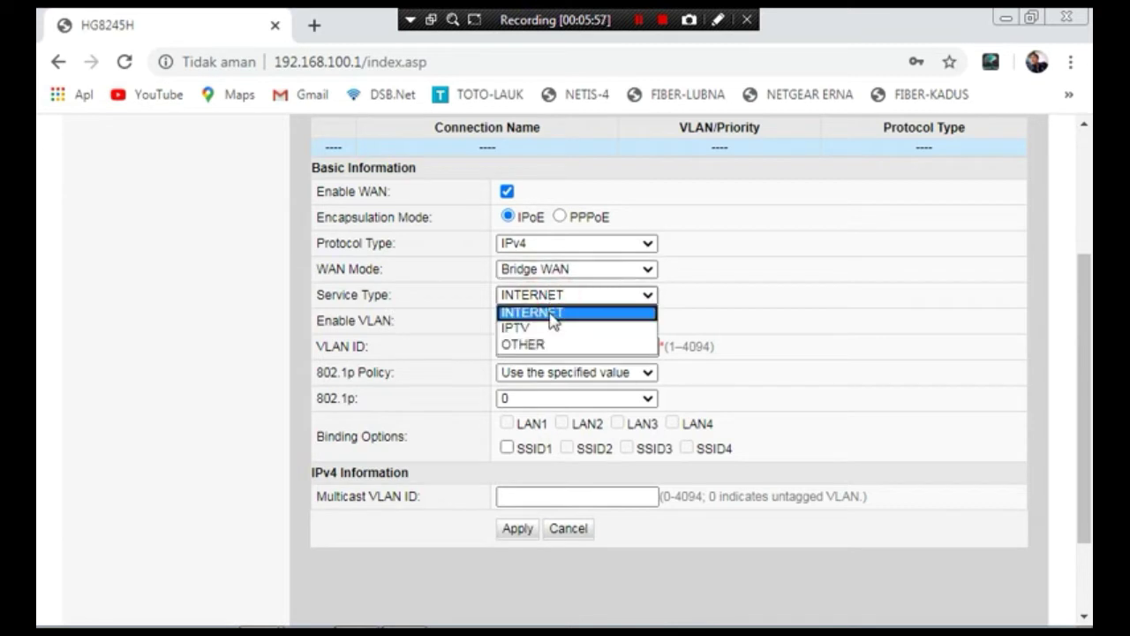
{"action": "left_click", "coordinate": [550, 316]}
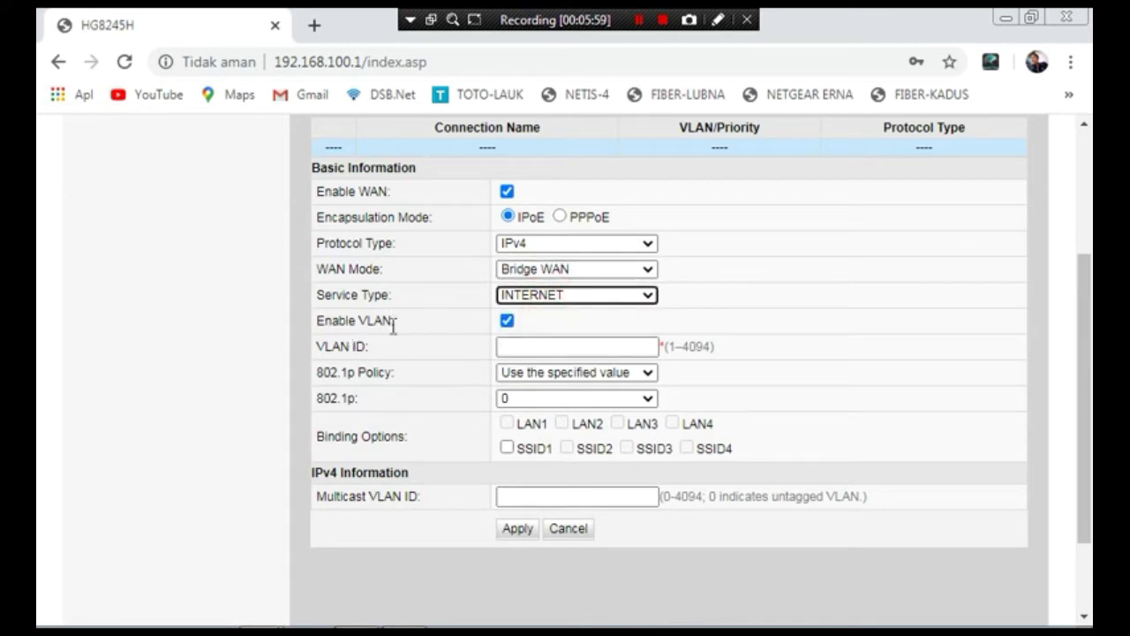
{"action": "left_click", "coordinate": [507, 321]}
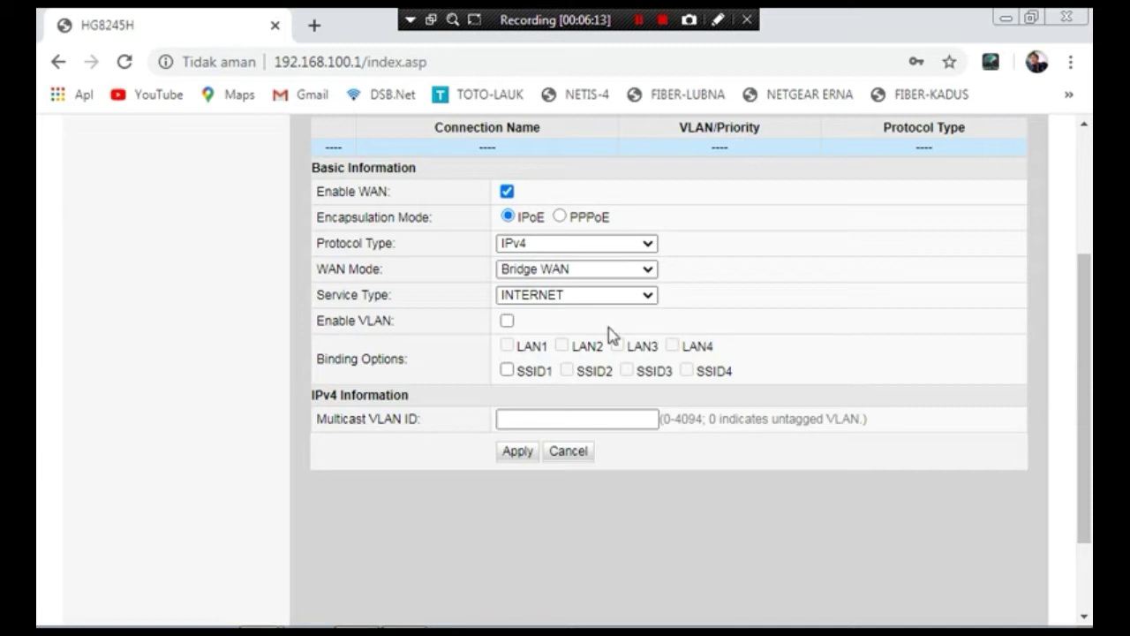
{"action": "left_click", "coordinate": [507, 371]}
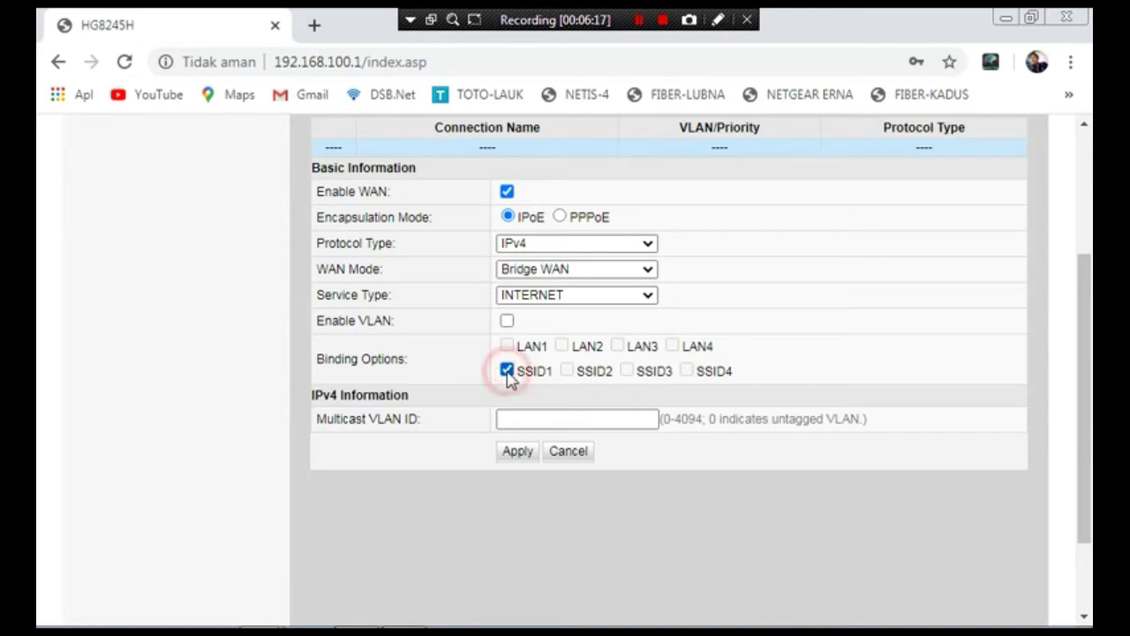
{"action": "left_click", "coordinate": [520, 452]}
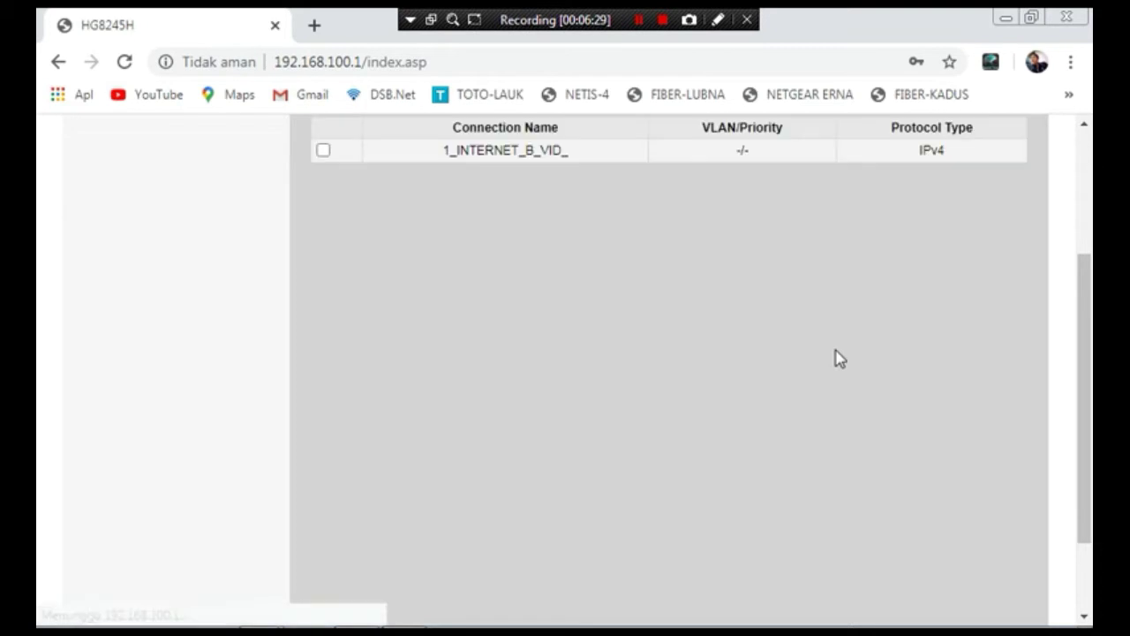
- Open the new 1_INTERNET_B_VID_ entry to review its settings
{"action": "left_click", "coordinate": [493, 150]}
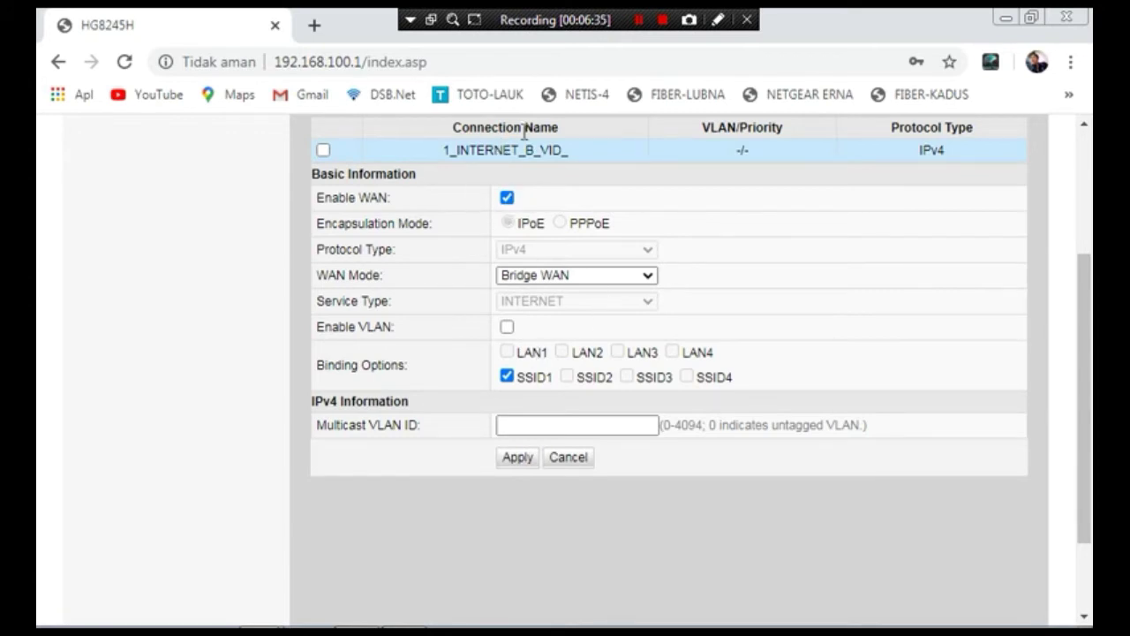
{"action": "left_click", "coordinate": [447, 534]}
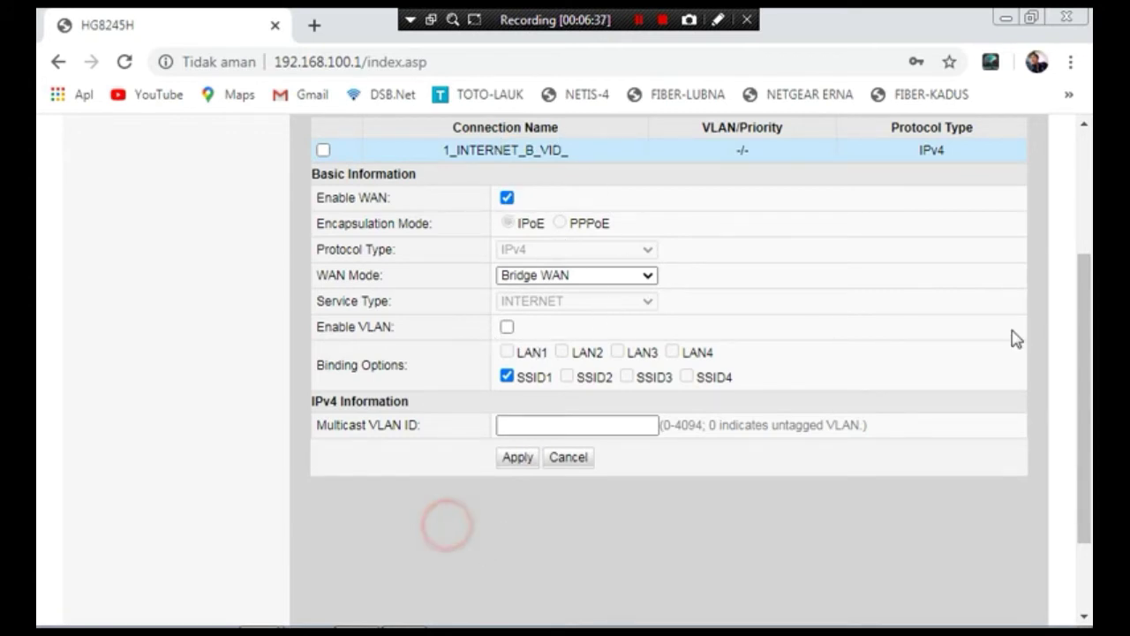
{"action": "left_click_drag", "start_coordinate": [1083, 394], "coordinate": [1051, 214]}
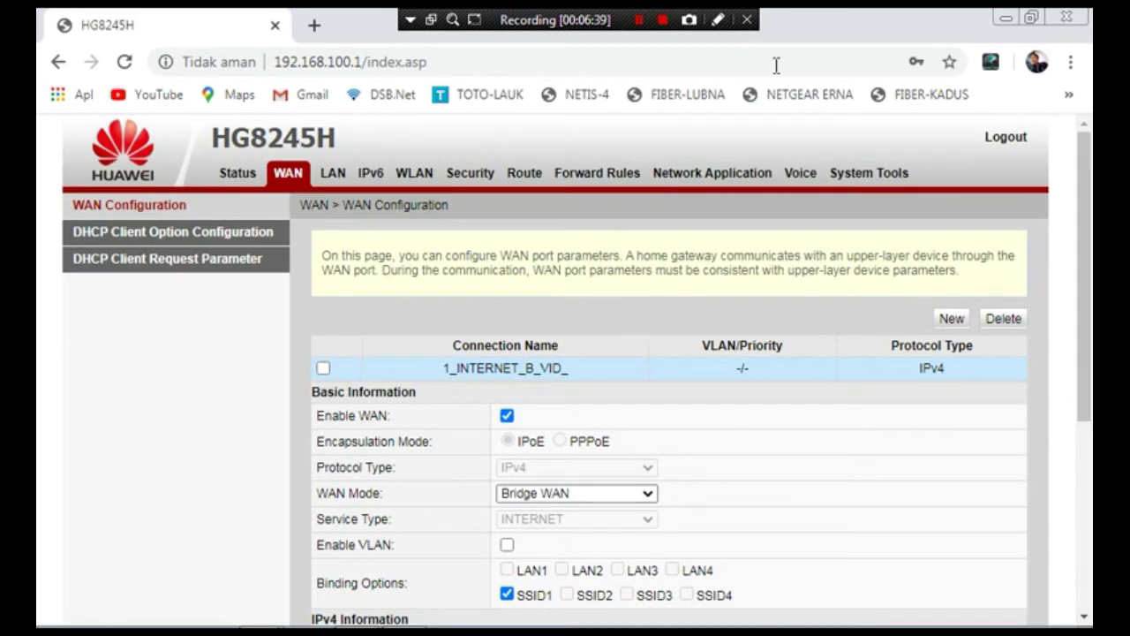
- Show the WLAN settings for SSID HUAWEI-4253 and check Windows' list of visible Wi-Fi networks
{"action": "left_click", "coordinate": [419, 176]}
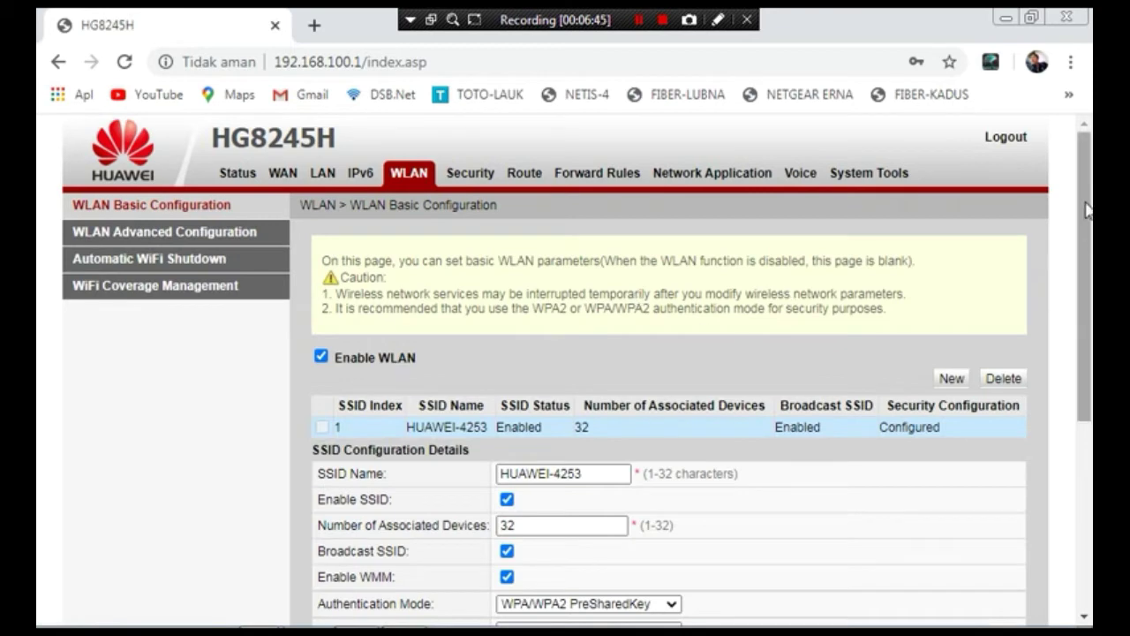
{"action": "scroll", "coordinate": [1085, 207], "scroll_direction": "down", "scroll_amount": 2}
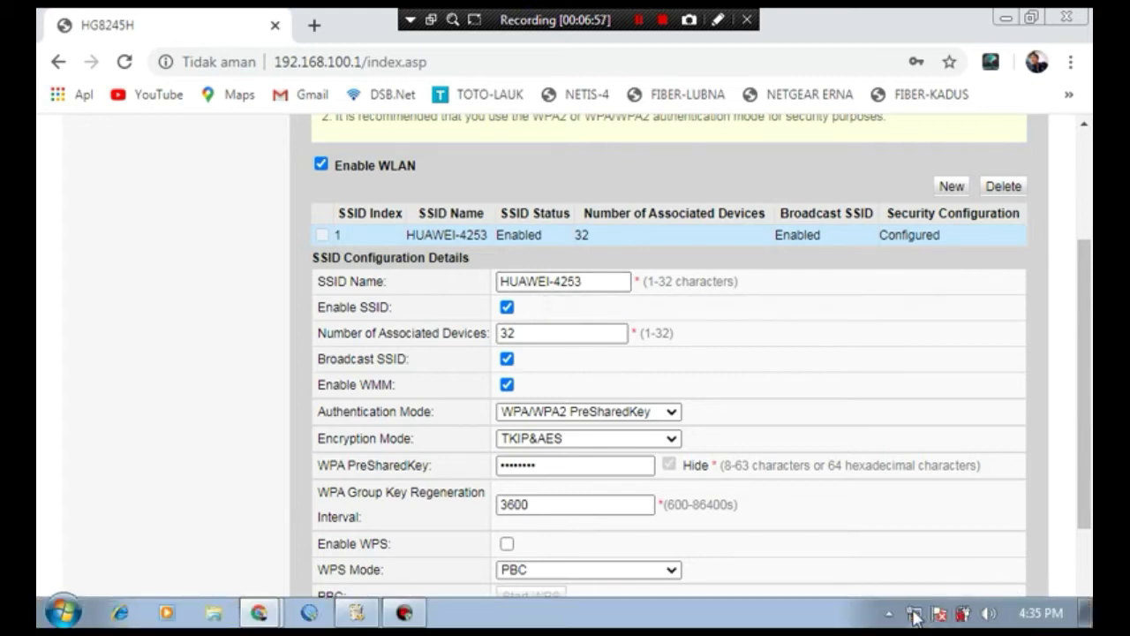
{"action": "left_click", "coordinate": [939, 616]}
{"action": "mouse_move", "coordinate": [860, 397]}
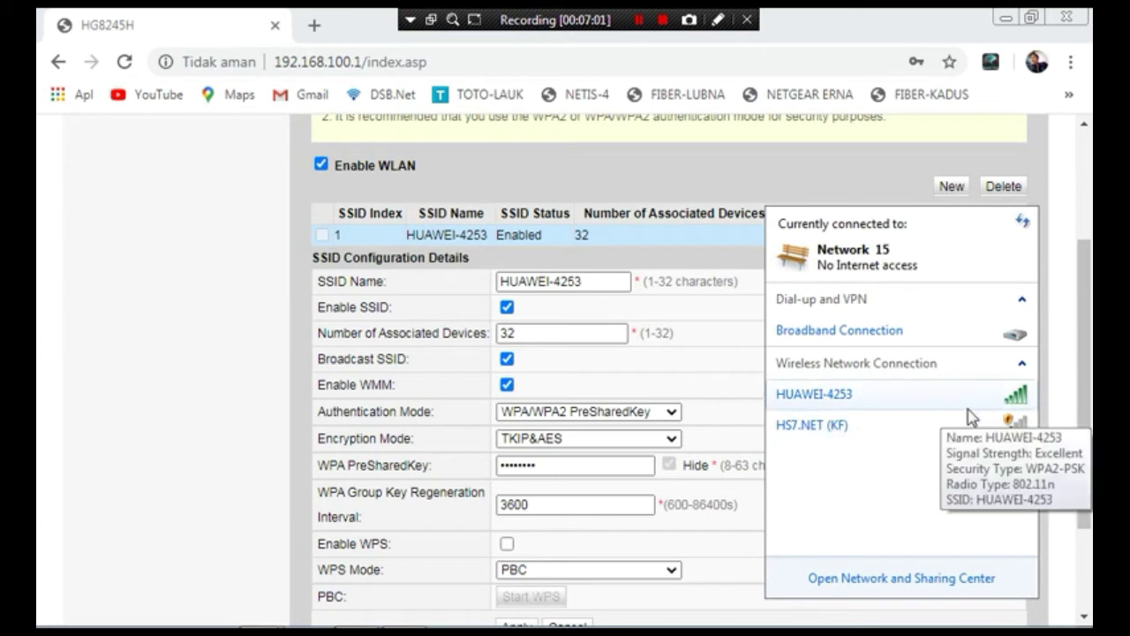
- Replace the SSID name HUAWEI-4253 with CLIM.NET@DSB
{"action": "left_click", "coordinate": [598, 281]}
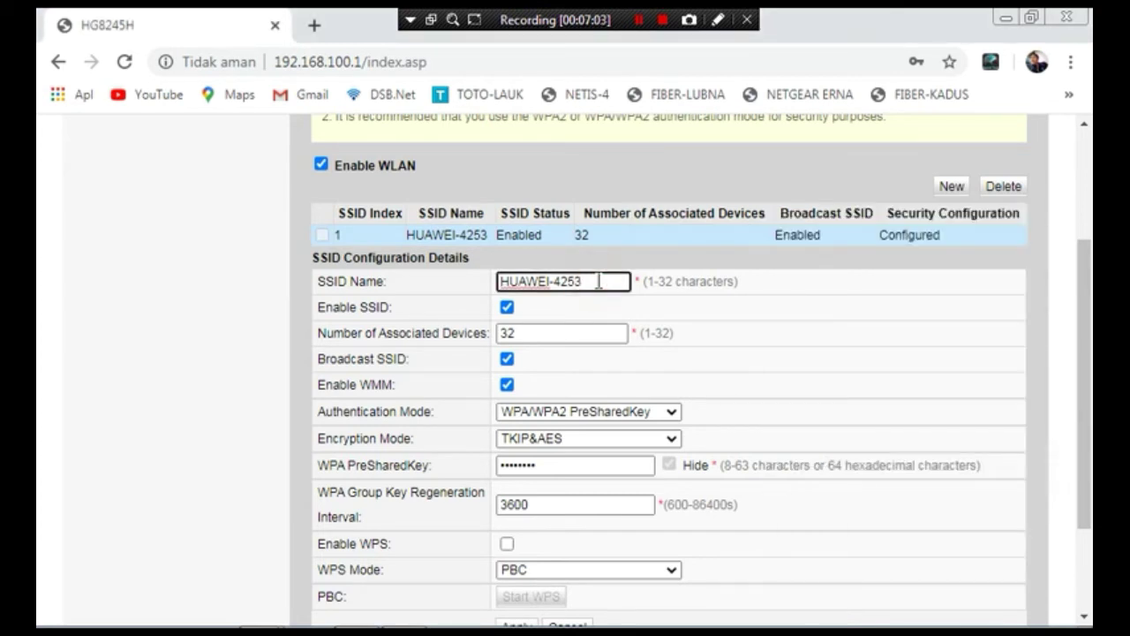
{"action": "key", "text": "BackSpace"}
{"action": "key", "text": "BackSpace"}
{"action": "key", "text": "BackSpace"}
{"action": "key", "text": "BackSpace"}
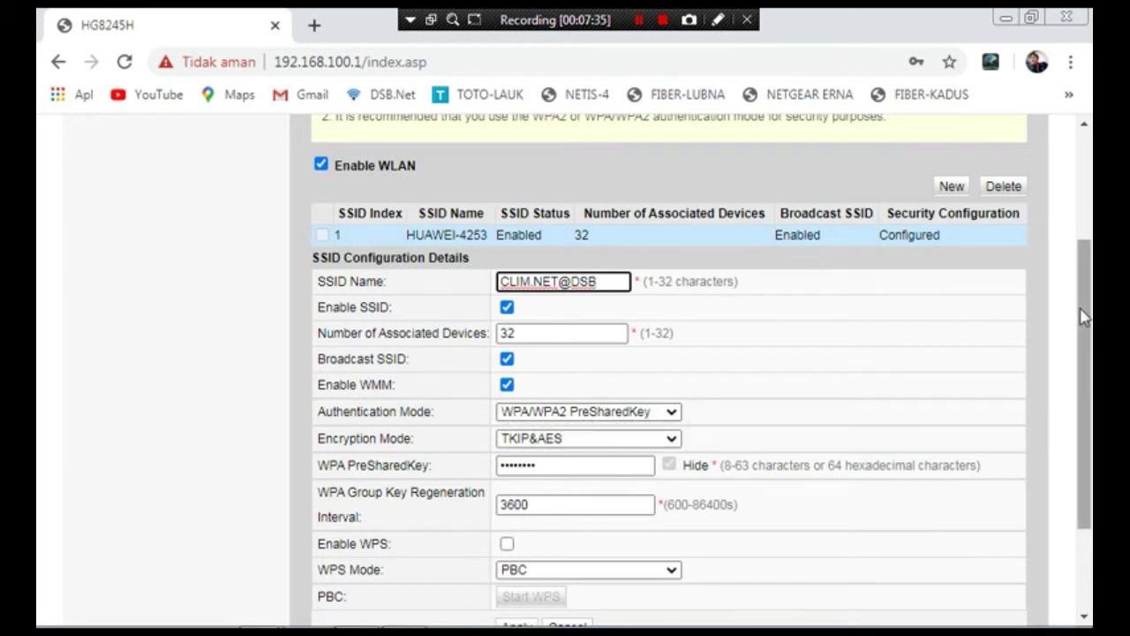
{"action": "left_click_drag", "start_coordinate": [1085, 329], "coordinate": [1084, 383]}
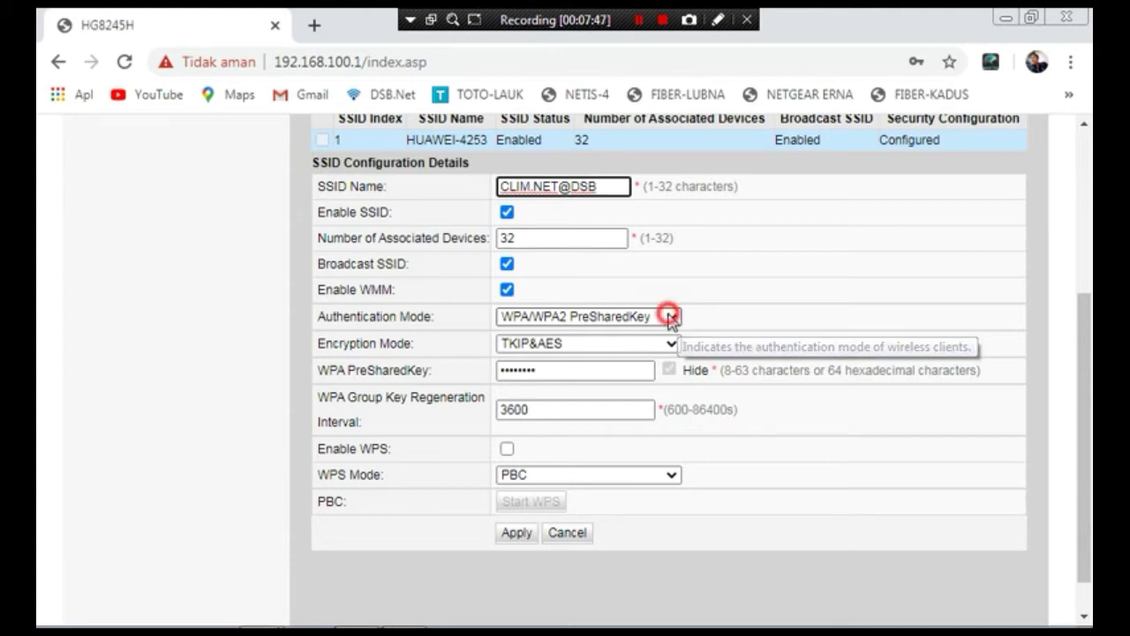
- Set CLIM.NET@DSB to Open authentication with no encryption and apply it
{"action": "left_click", "coordinate": [673, 318]}
{"action": "left_click", "coordinate": [538, 338]}
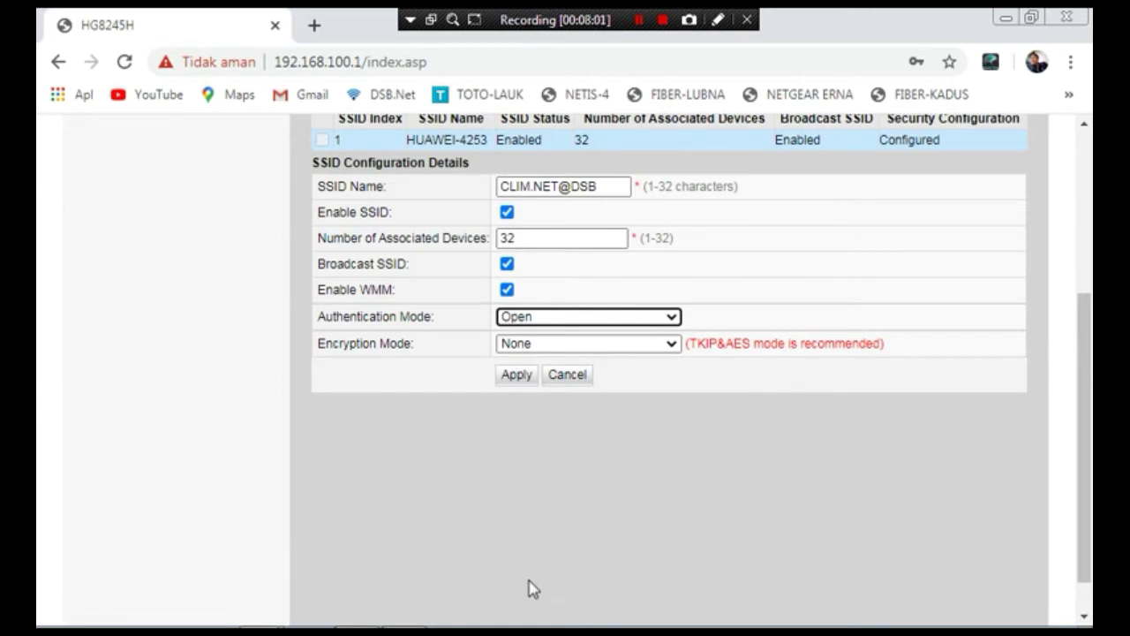
{"action": "left_click", "coordinate": [520, 378]}
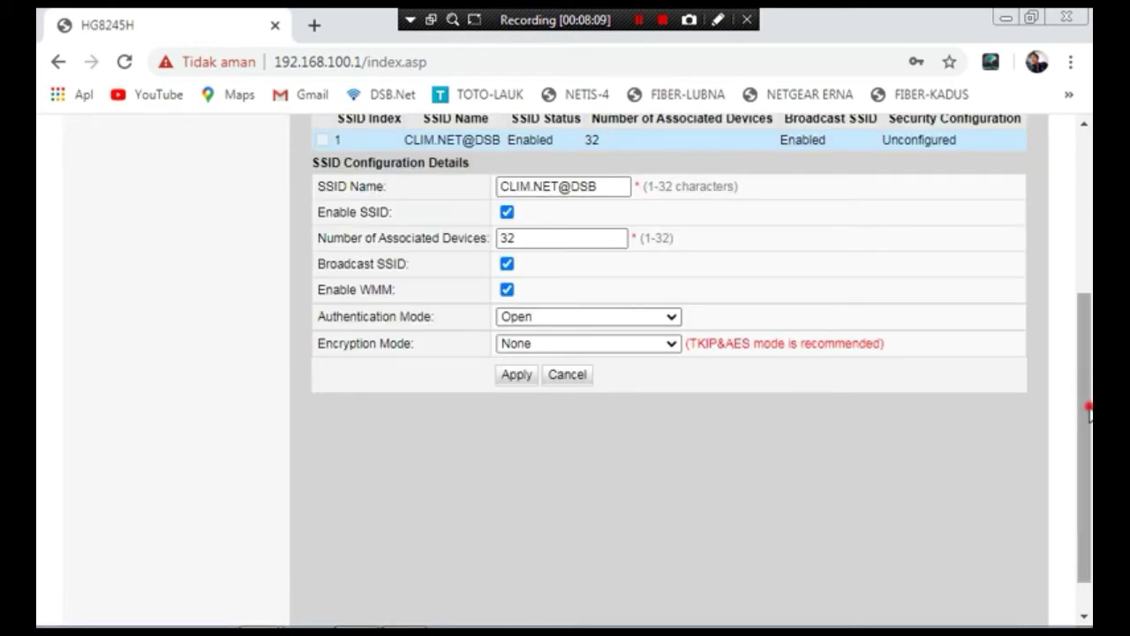
{"action": "left_click_drag", "start_coordinate": [1088, 408], "coordinate": [1065, 291]}
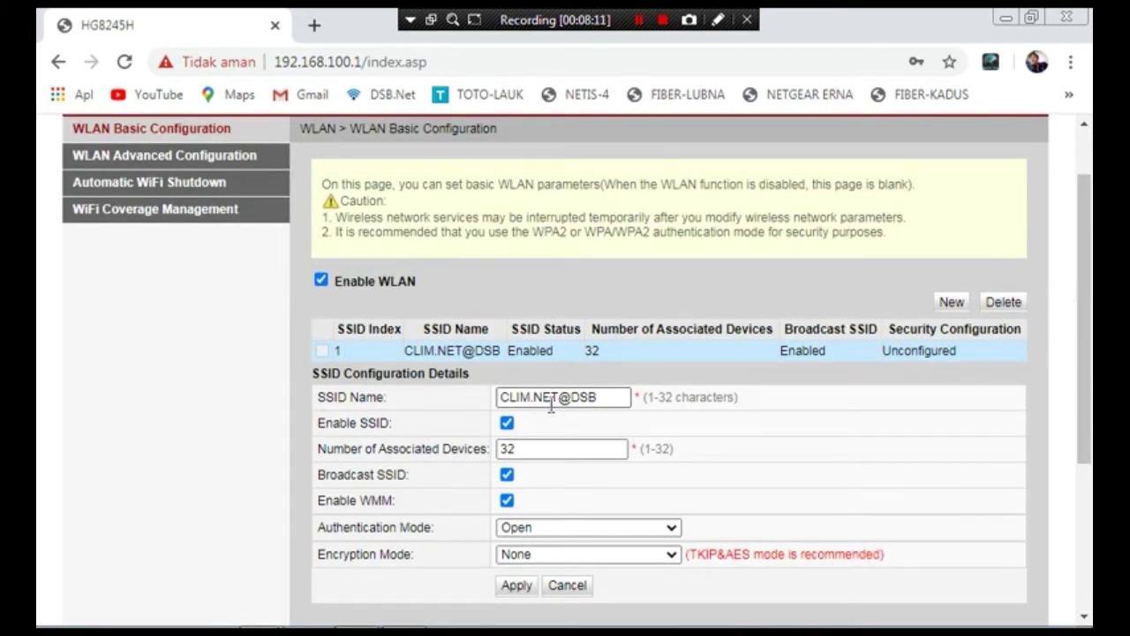
{"action": "left_click_drag", "start_coordinate": [1088, 298], "coordinate": [1089, 380]}
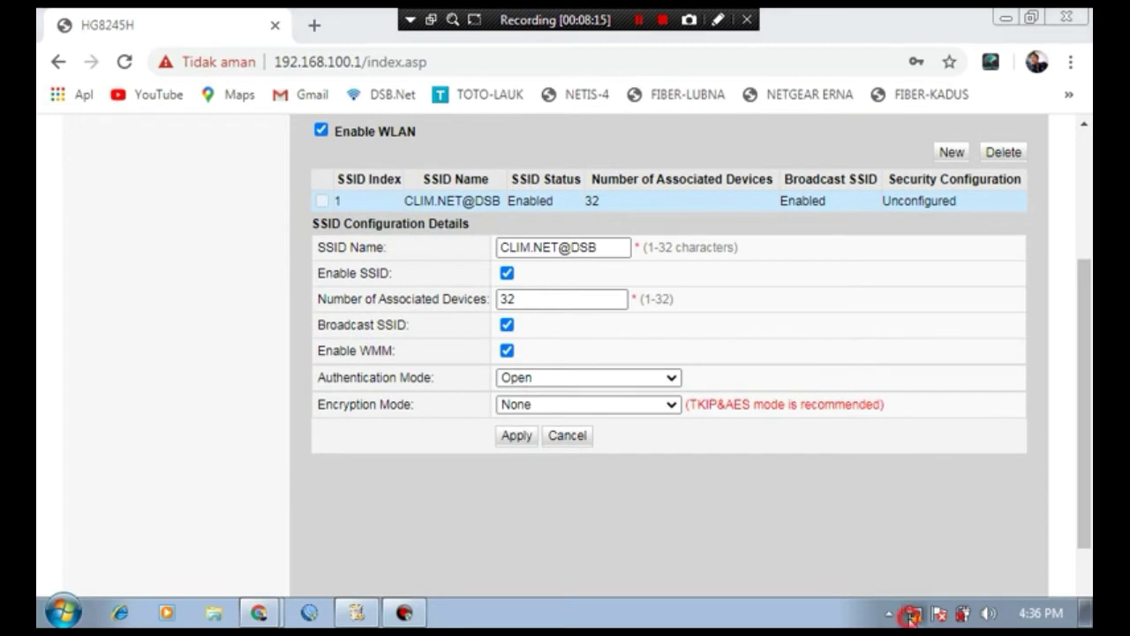
{"action": "left_click", "coordinate": [910, 613]}
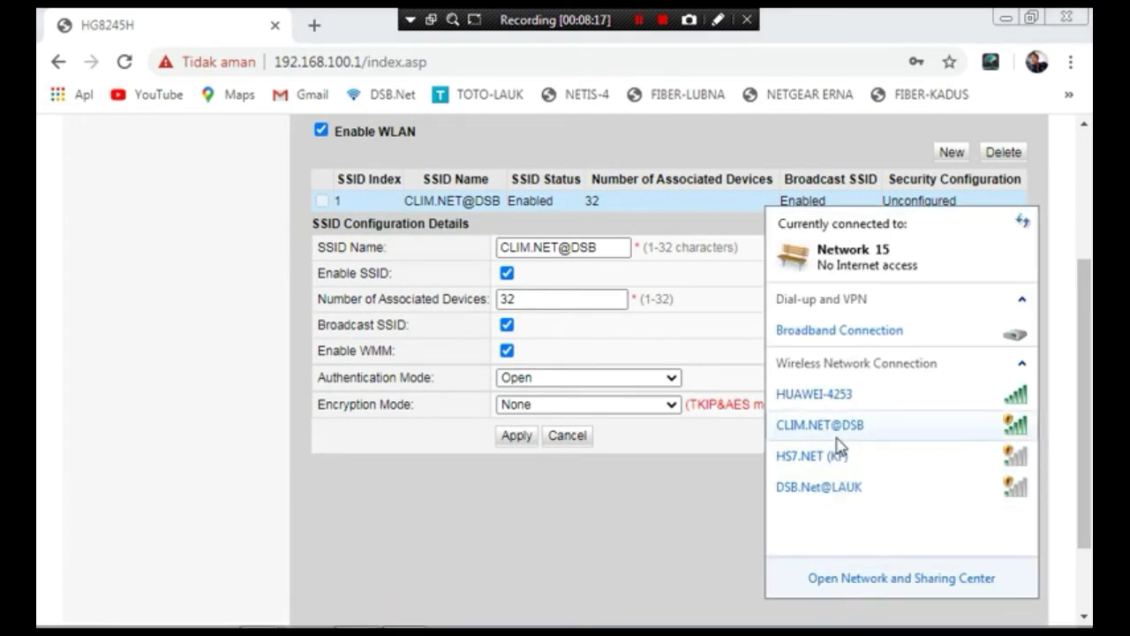
{"action": "mouse_move", "coordinate": [848, 436]}
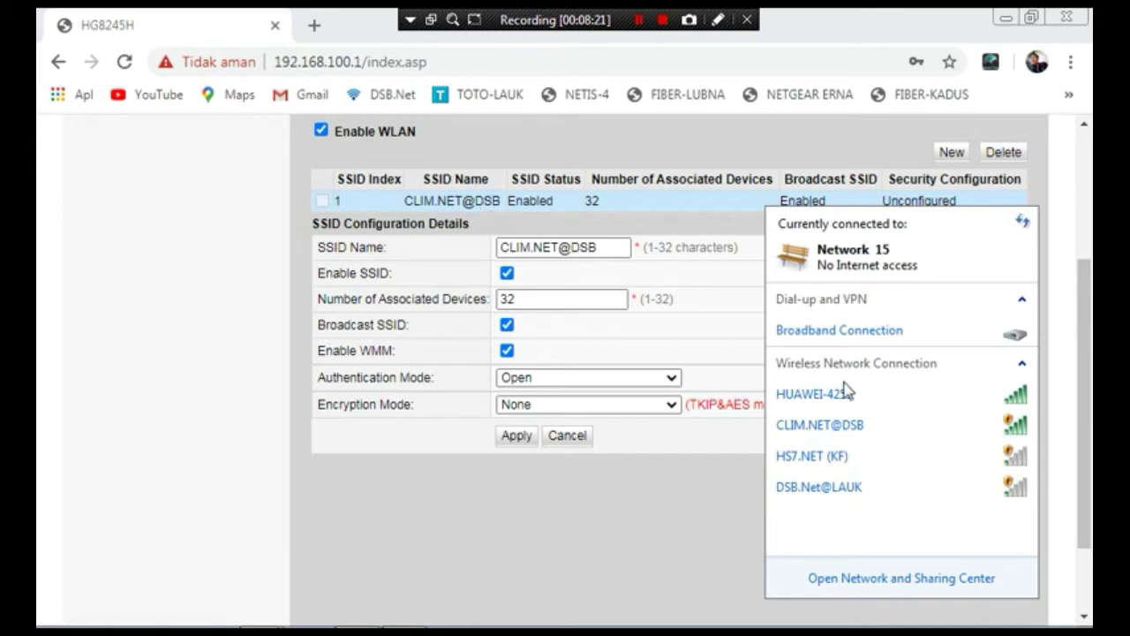
{"action": "left_click", "coordinate": [737, 490]}
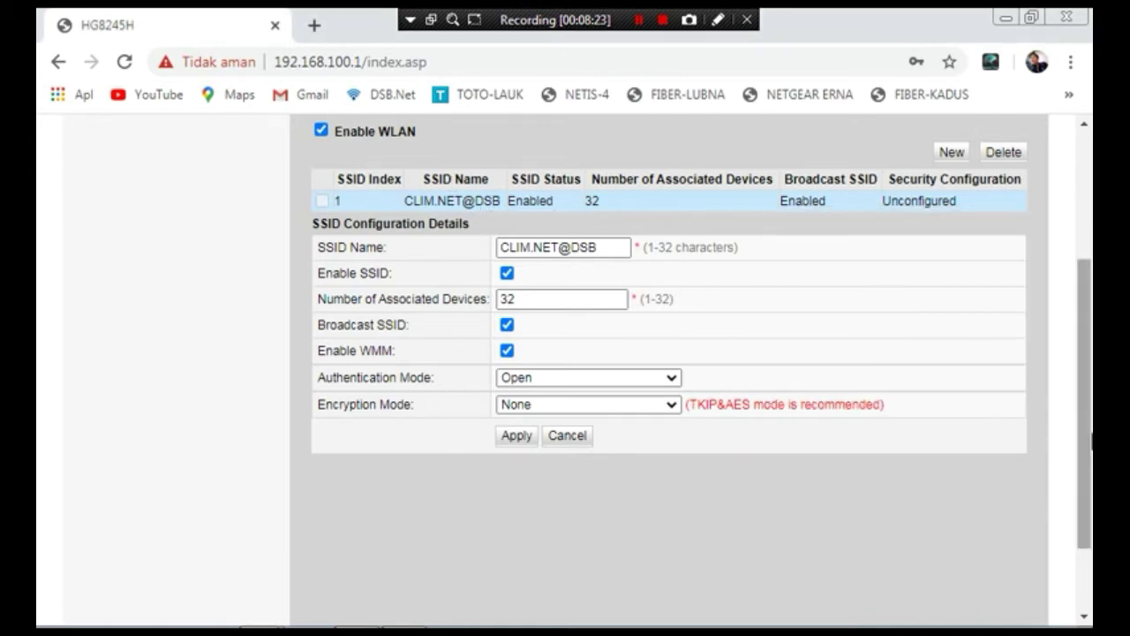
{"action": "left_click_drag", "start_coordinate": [1085, 477], "coordinate": [1075, 343]}
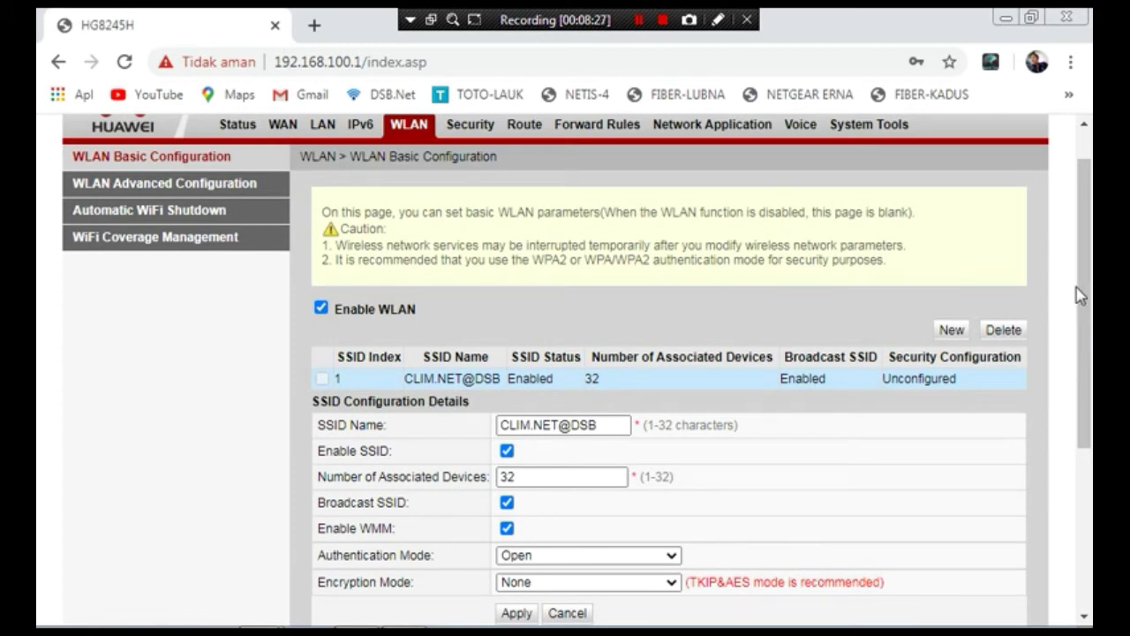
{"action": "left_click_drag", "start_coordinate": [1084, 255], "coordinate": [1088, 326]}
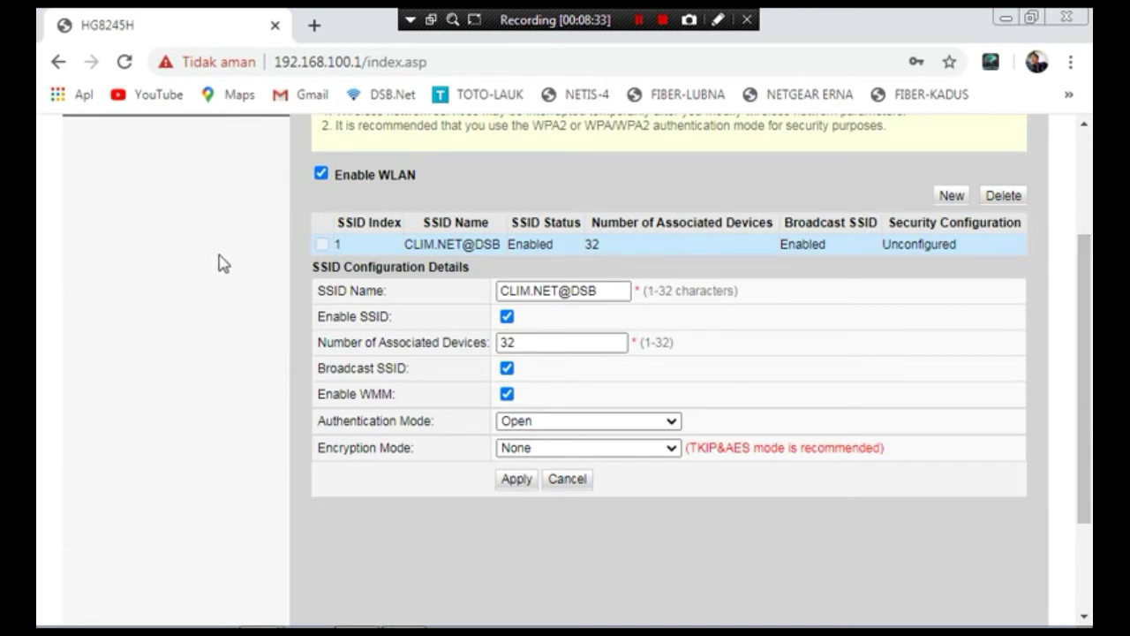
- Create a new enabled SSID named TES and apply it
{"action": "left_click", "coordinate": [952, 196]}
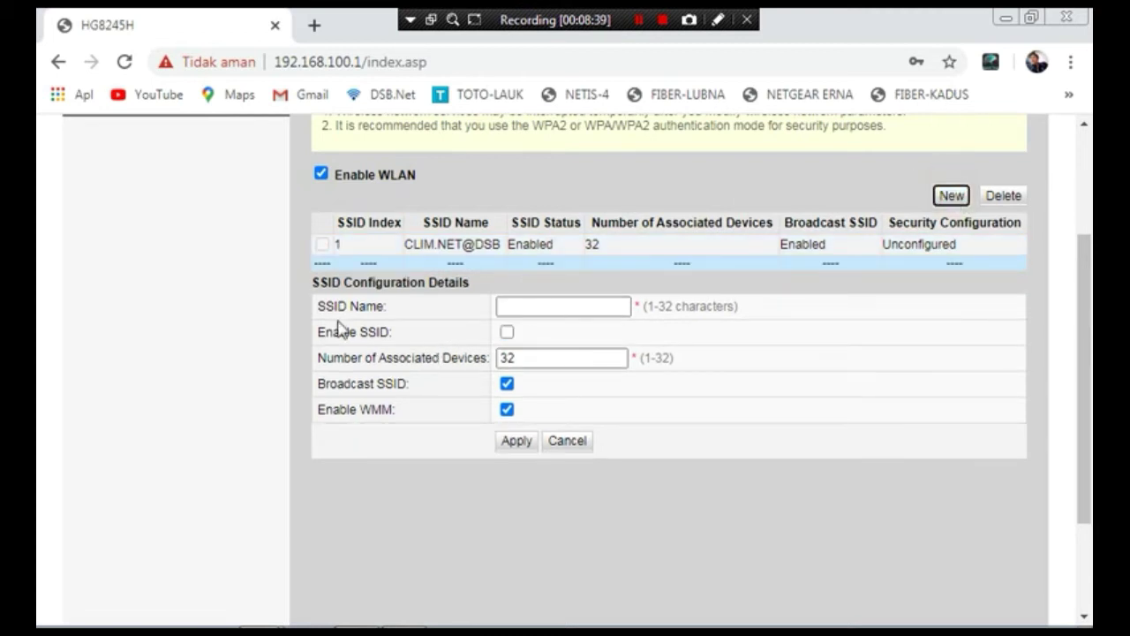
{"action": "left_click", "coordinate": [516, 306]}
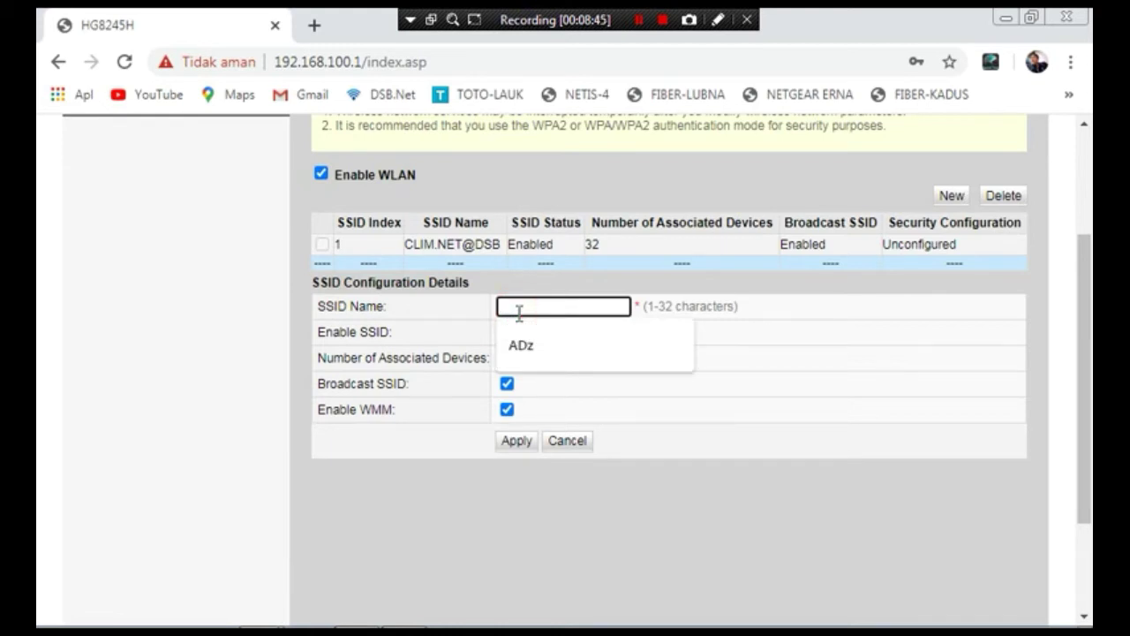
{"action": "type", "text": "TES"}
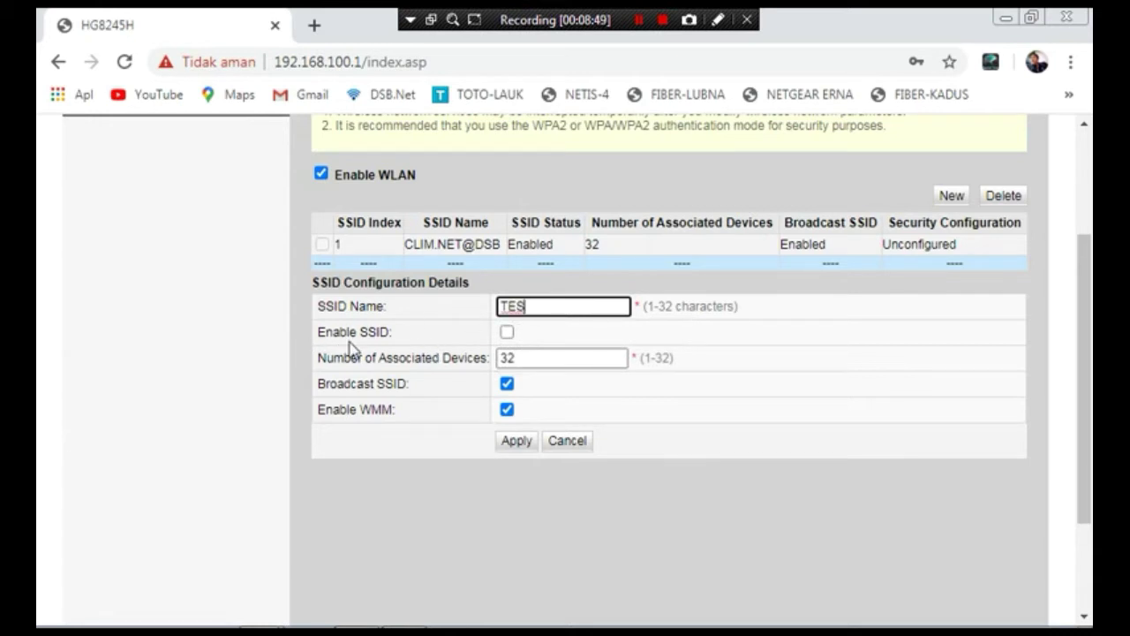
{"action": "left_click", "coordinate": [507, 334]}
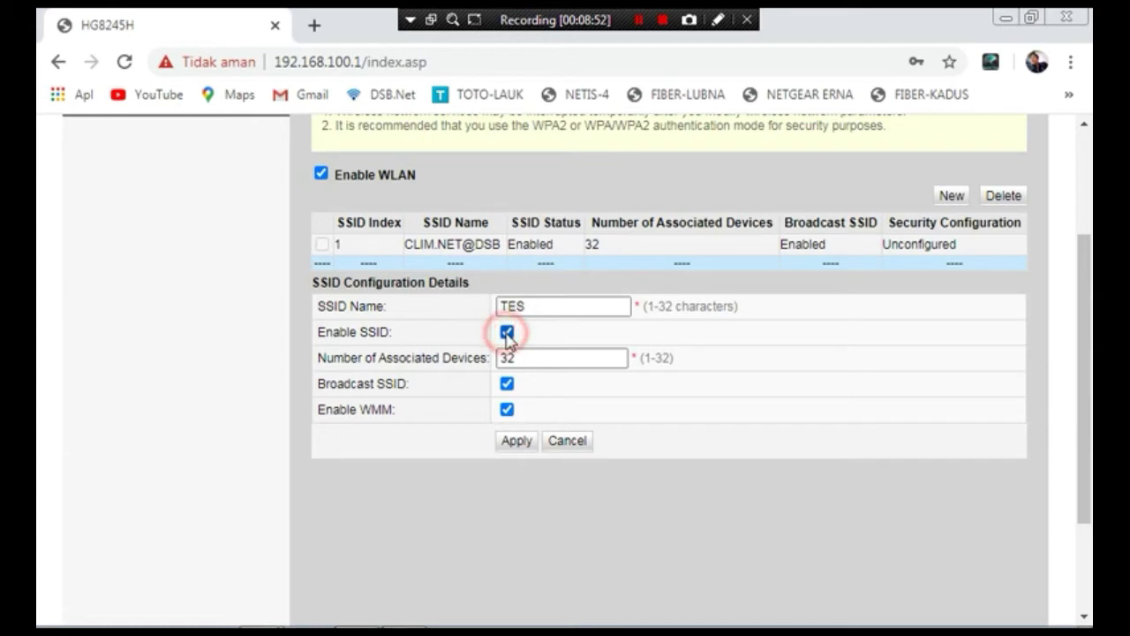
{"action": "left_click", "coordinate": [519, 443]}
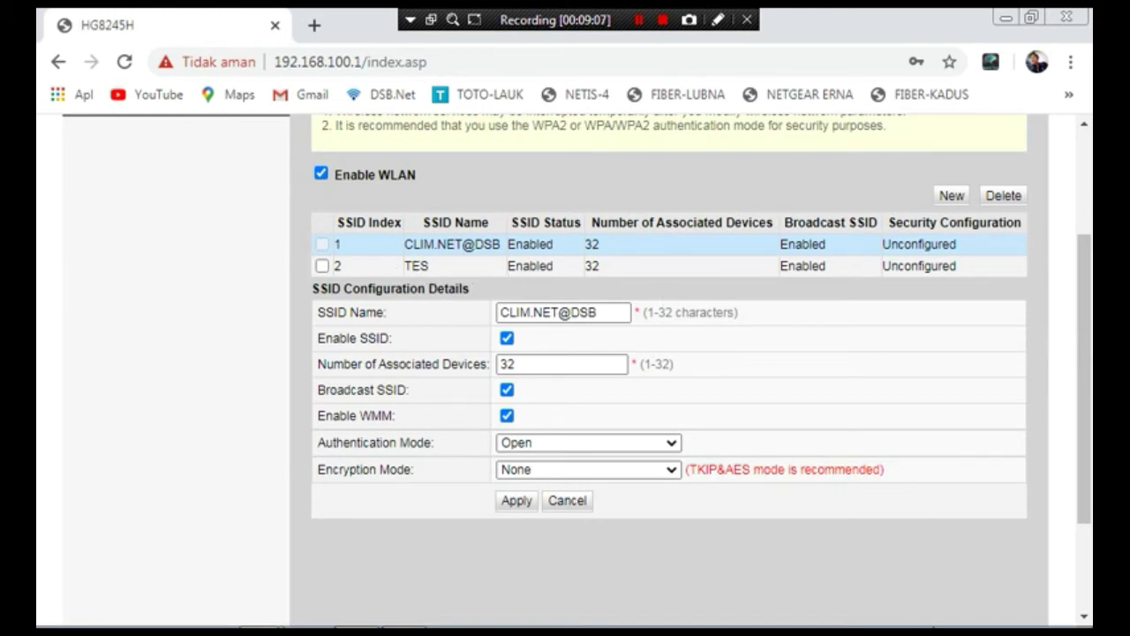
{"action": "mouse_move", "coordinate": [769, 592]}
{"action": "left_click", "coordinate": [912, 612]}
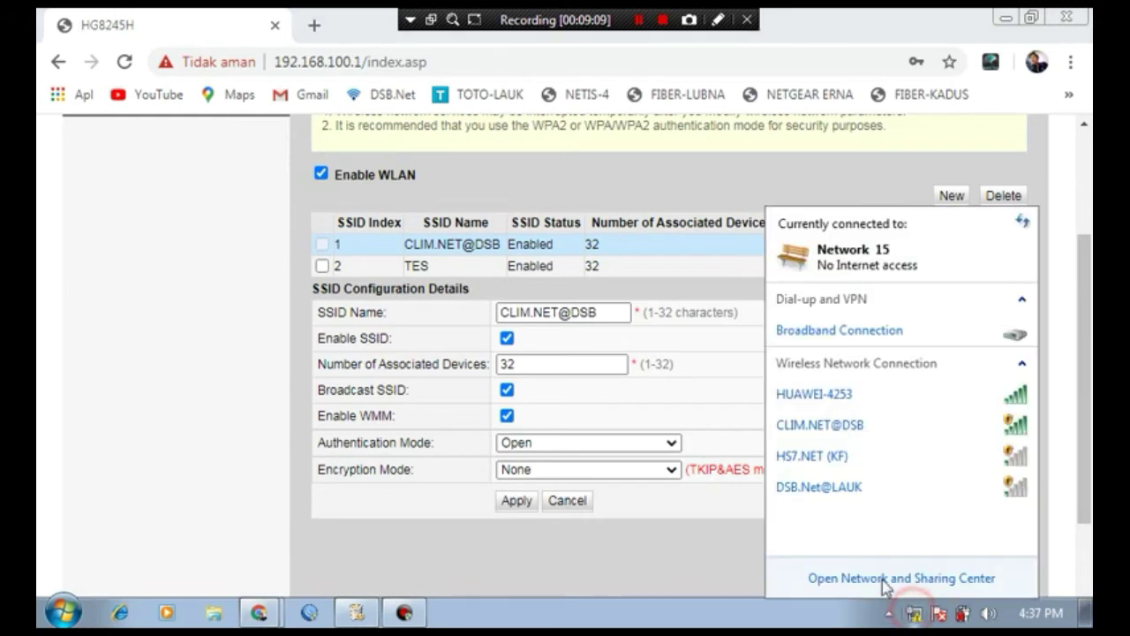
{"action": "mouse_move", "coordinate": [876, 400]}
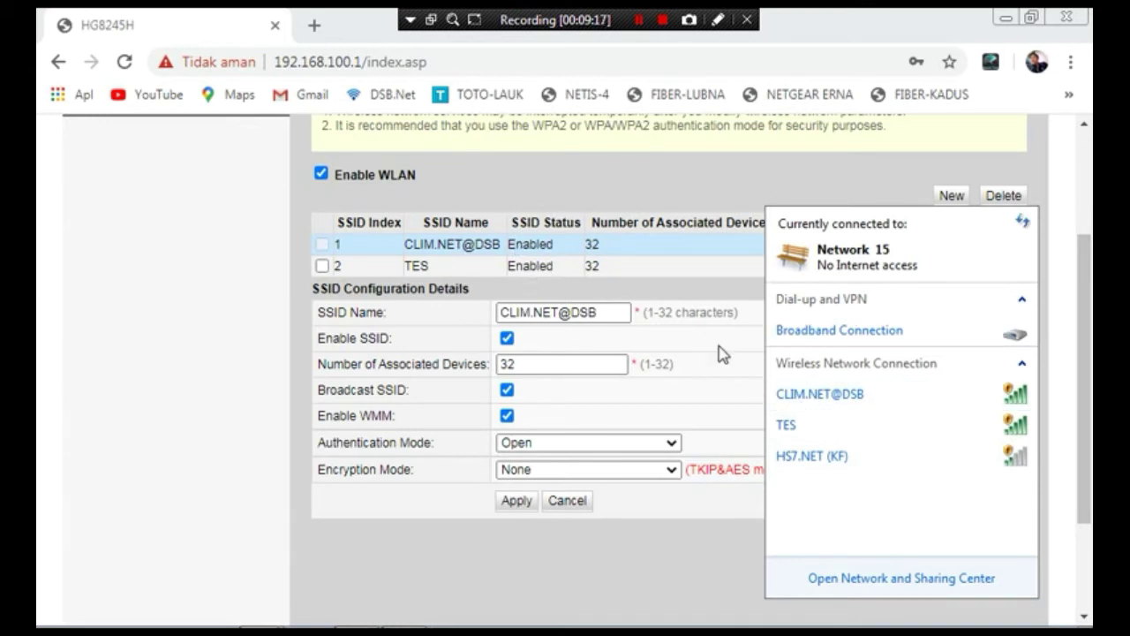
{"action": "mouse_move", "coordinate": [802, 433]}
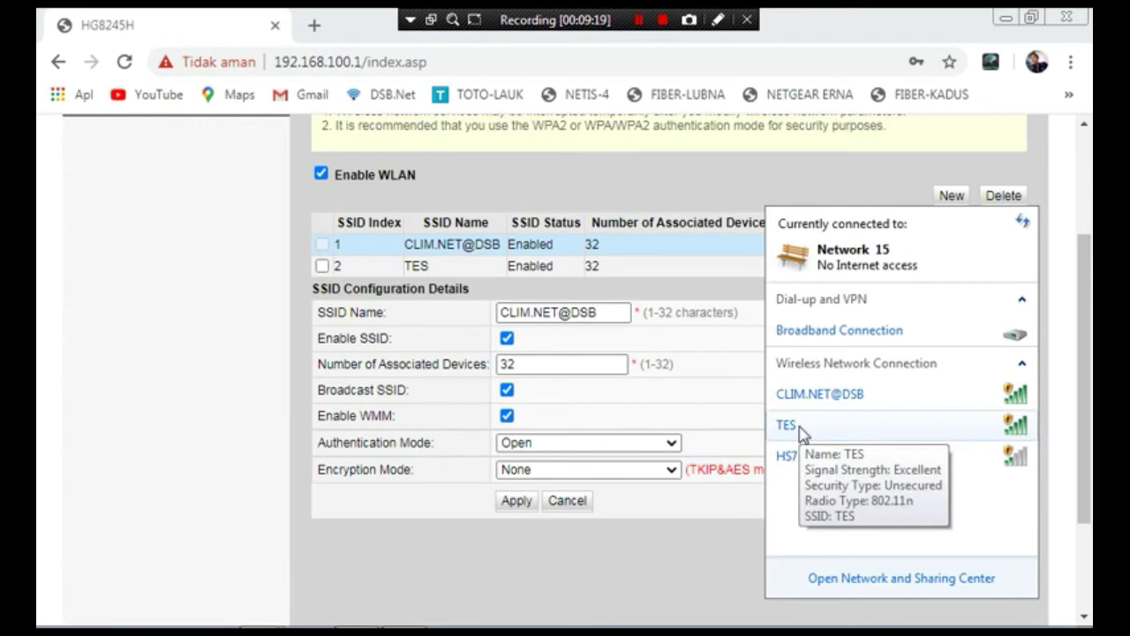
{"action": "left_click", "coordinate": [694, 542]}
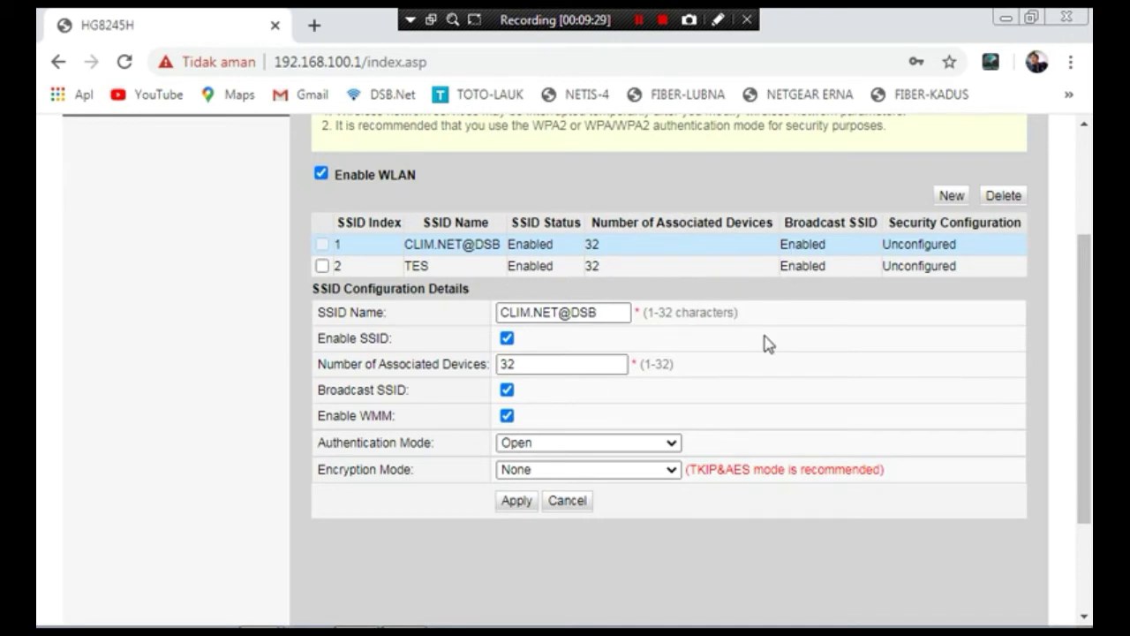
- Delete the TES network, confirming with OK, then go to the LAN Port Work Mode page
{"action": "left_click", "coordinate": [322, 266]}
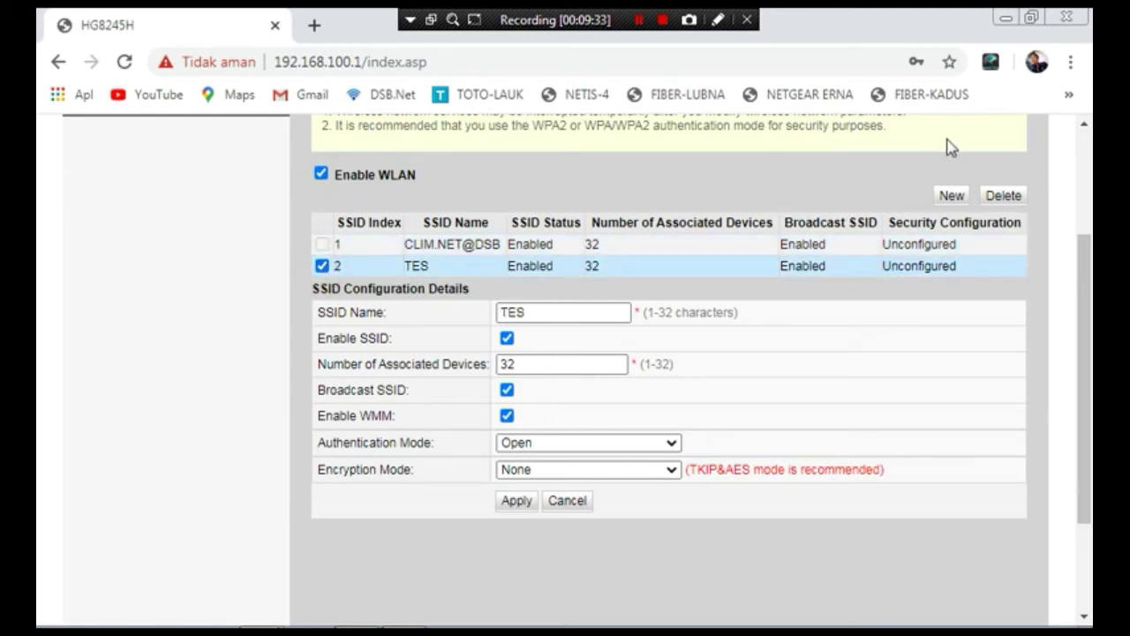
{"action": "left_click", "coordinate": [998, 200]}
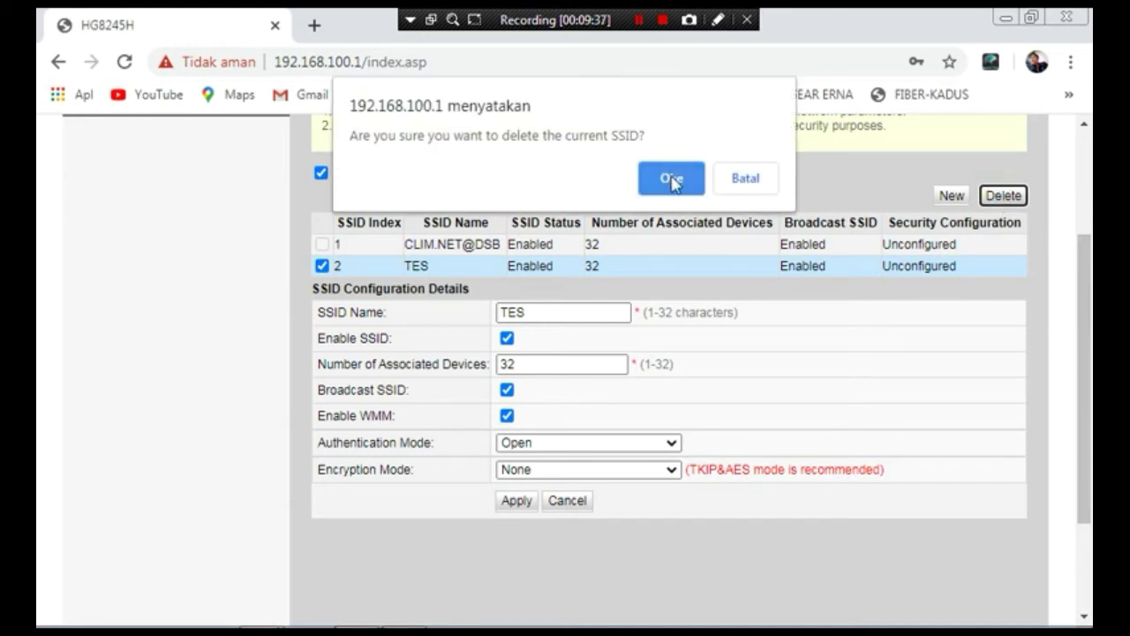
{"action": "left_click", "coordinate": [671, 179]}
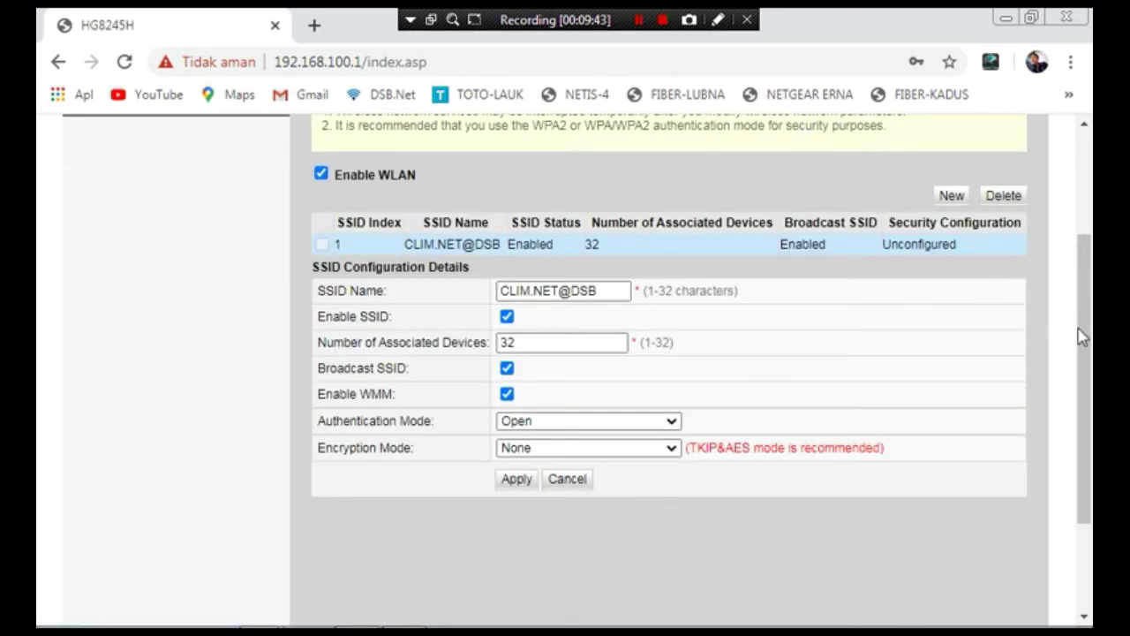
{"action": "left_click_drag", "start_coordinate": [1085, 365], "coordinate": [1065, 259]}
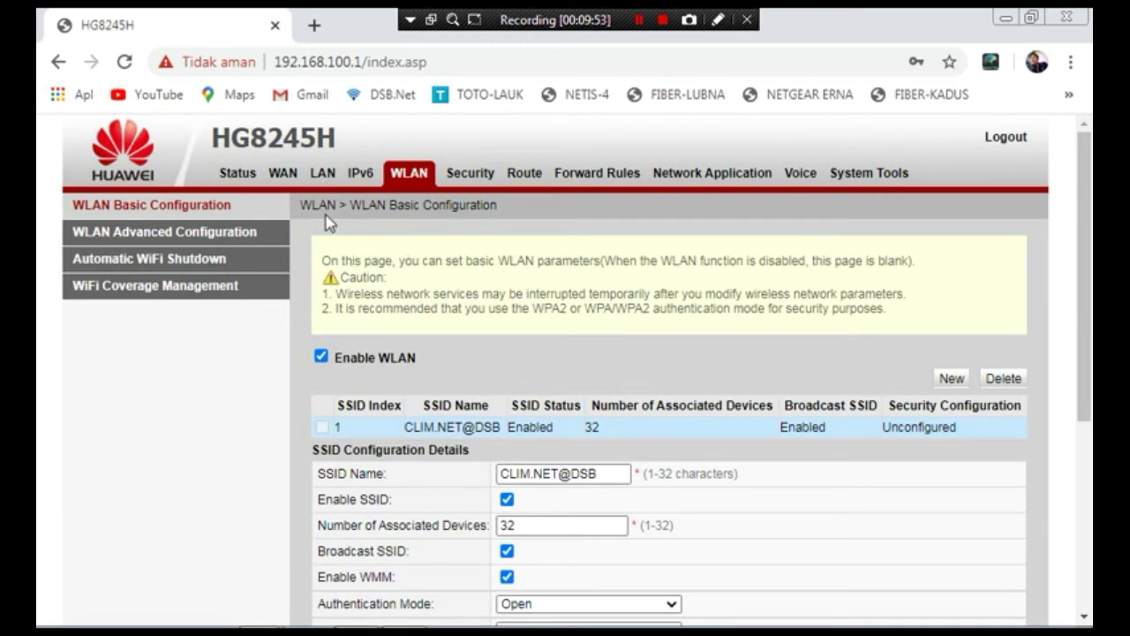
{"action": "left_click", "coordinate": [323, 174]}
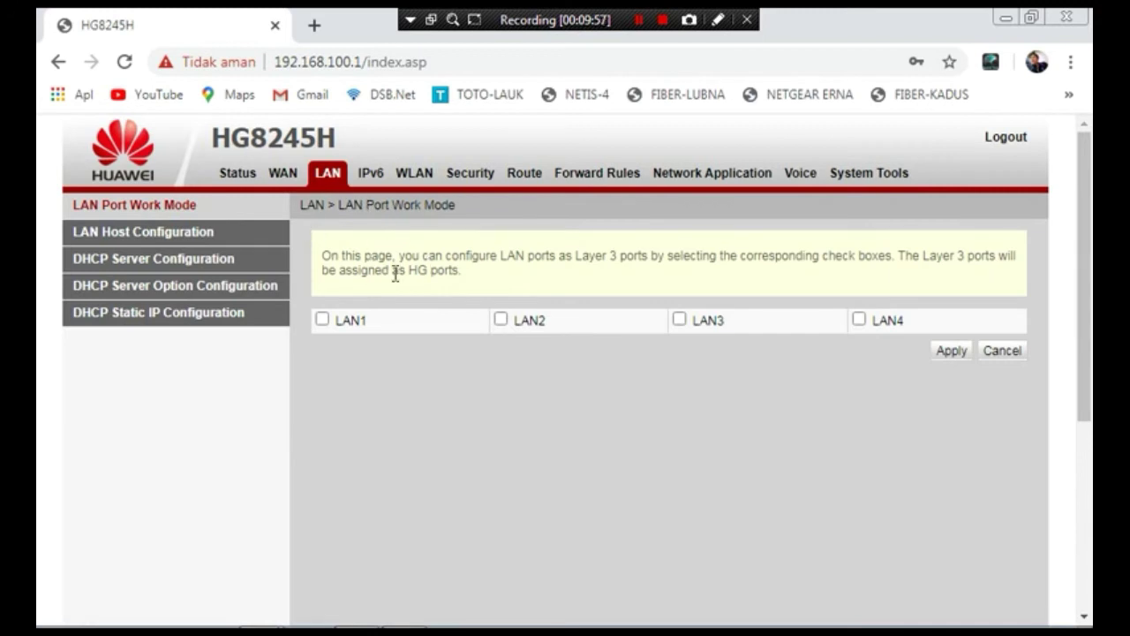
- Tick LAN1, LAN2, LAN3 and LAN4 as Layer 3 ports, apply, then open LAN Host Configuration
{"action": "left_click", "coordinate": [321, 321]}
{"action": "left_click", "coordinate": [499, 320]}
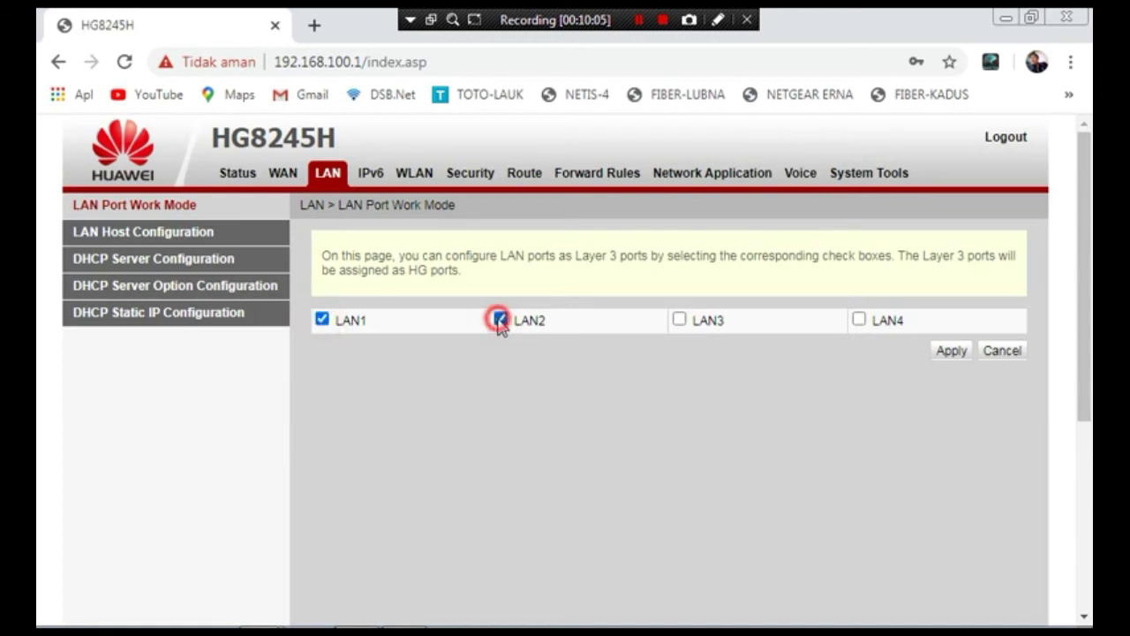
{"action": "left_click", "coordinate": [678, 320]}
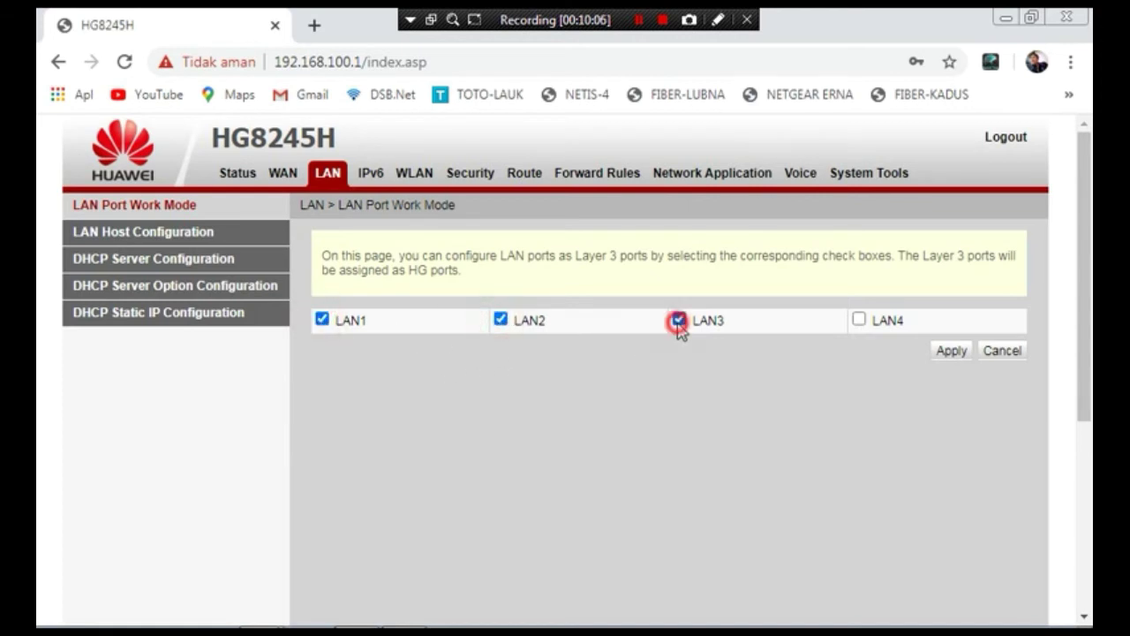
{"action": "left_click", "coordinate": [858, 320]}
{"action": "left_click", "coordinate": [953, 351]}
{"action": "left_click", "coordinate": [158, 233]}
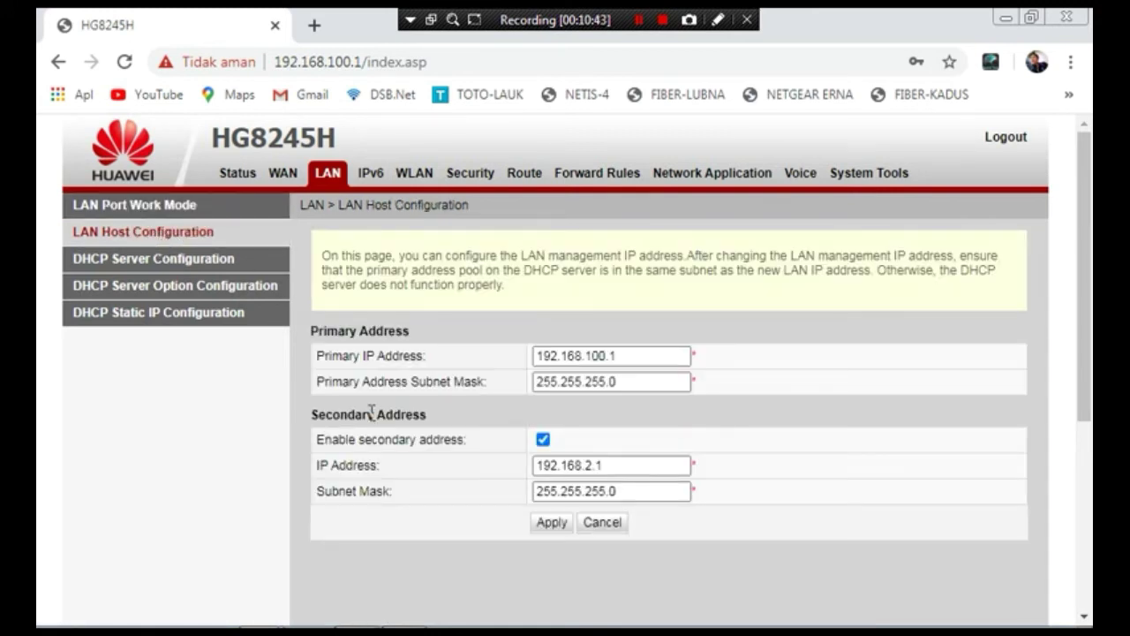
- Edit the Primary IP Address field toward 192.168.100.11, correcting mistyped digits
{"action": "left_click", "coordinate": [601, 356]}
{"action": "key", "text": "Delete"}
{"action": "key", "text": "Delete"}
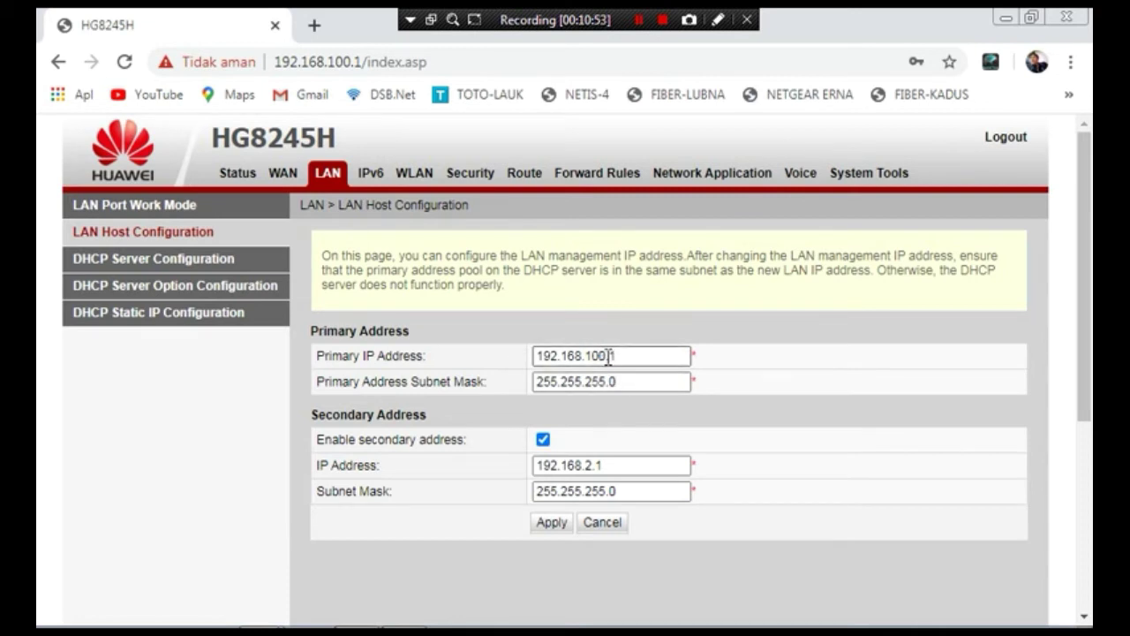
{"action": "left_click", "coordinate": [605, 356]}
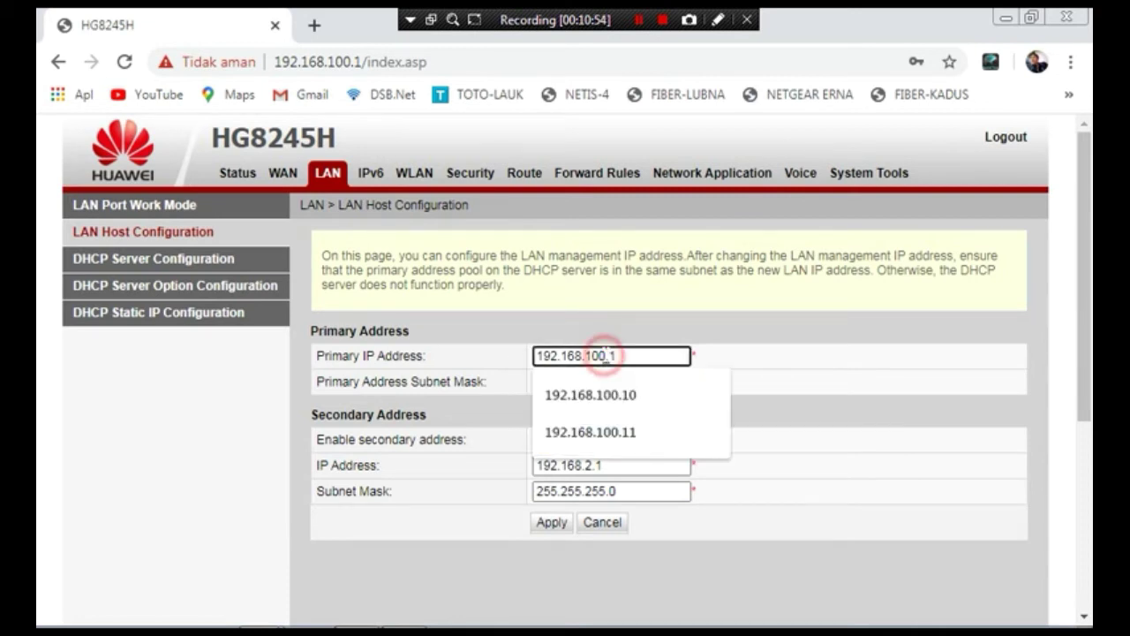
{"action": "left_click", "coordinate": [477, 357]}
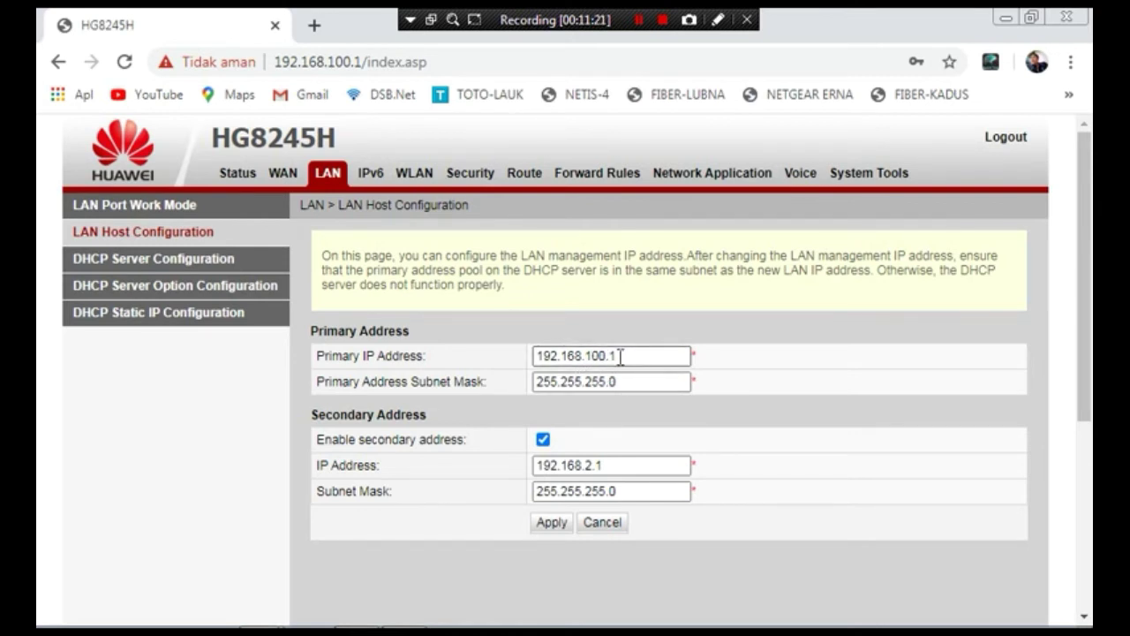
{"action": "left_click", "coordinate": [621, 356]}
{"action": "key", "text": "BackSpace"}
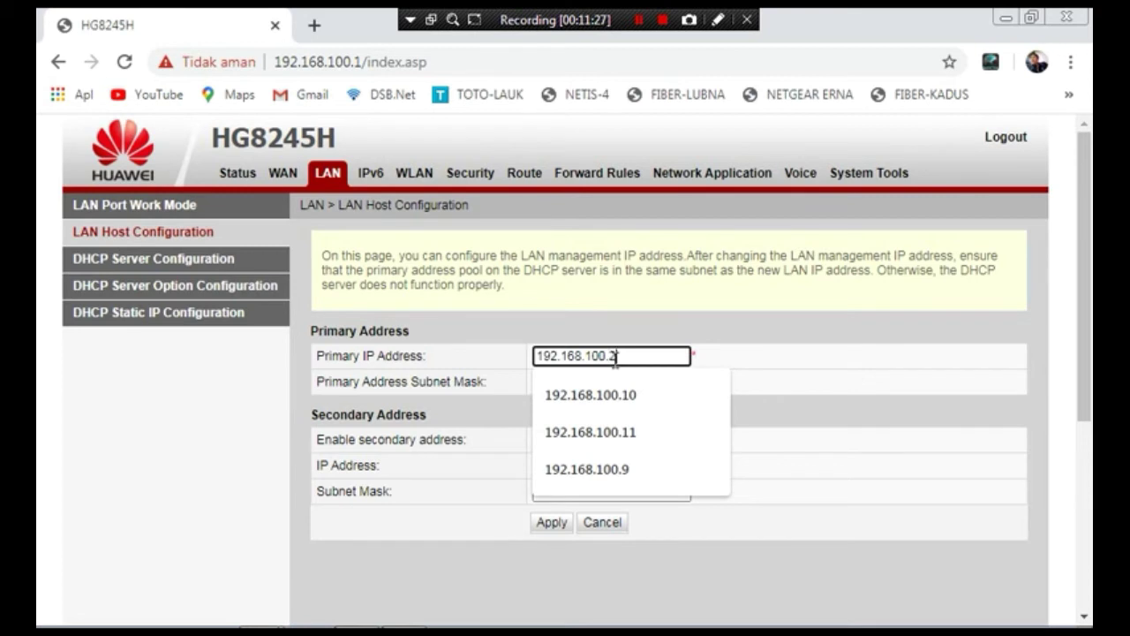
{"action": "key", "text": "BackSpace"}
{"action": "key", "text": "BackSpace"}
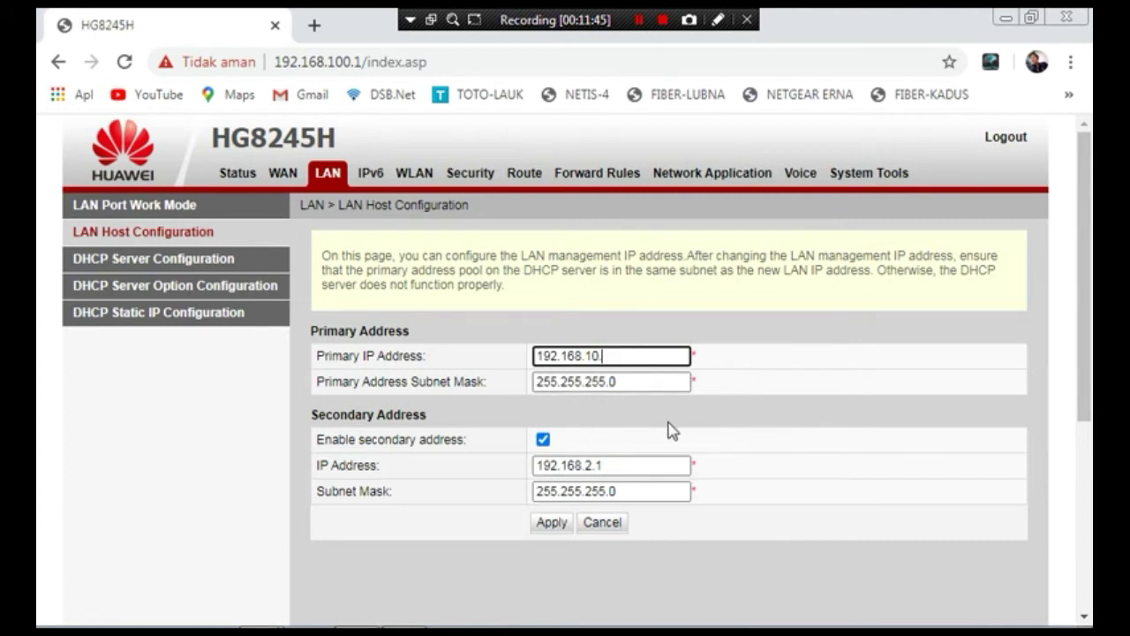
{"action": "left_click", "coordinate": [599, 356]}
{"action": "left_click", "coordinate": [617, 359]}
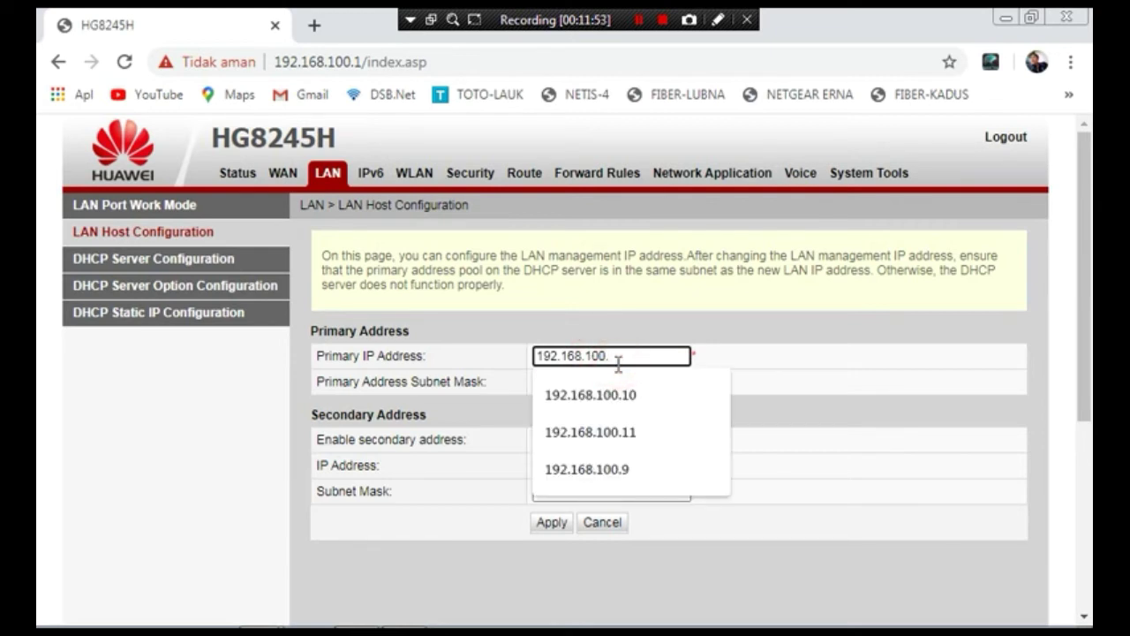
{"action": "type", "text": "0.14"}
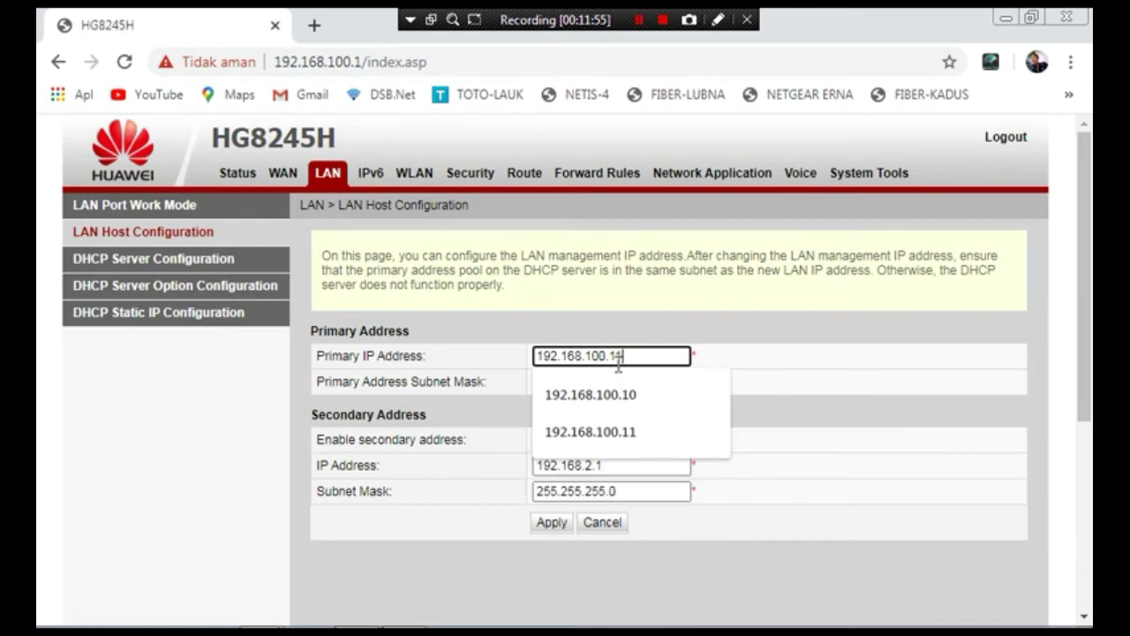
{"action": "key", "text": "BackSpace"}
- Finish the primary IP as 192.168.100.11, disable the secondary address, apply and confirm with Oke
{"action": "type", "text": "1"}
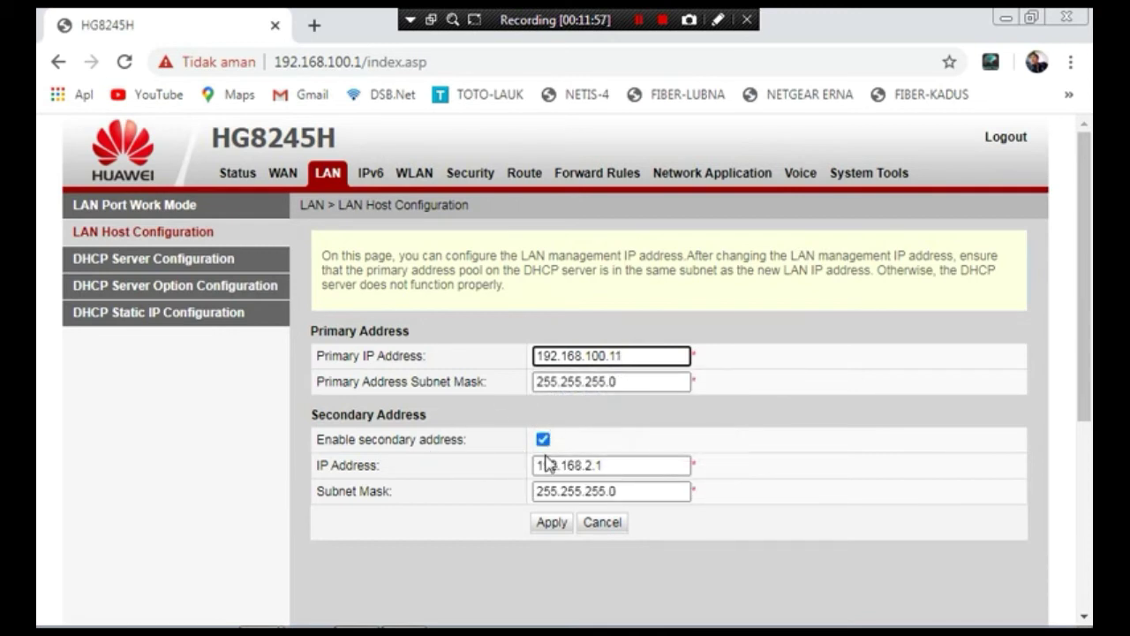
{"action": "left_click", "coordinate": [543, 439]}
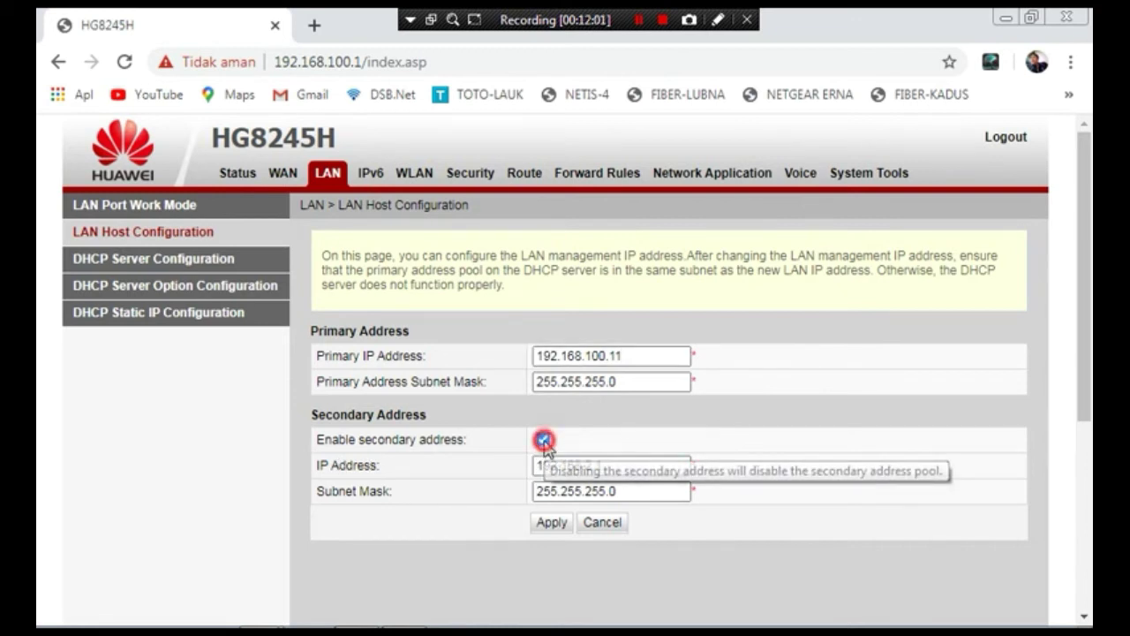
{"action": "left_click", "coordinate": [543, 439]}
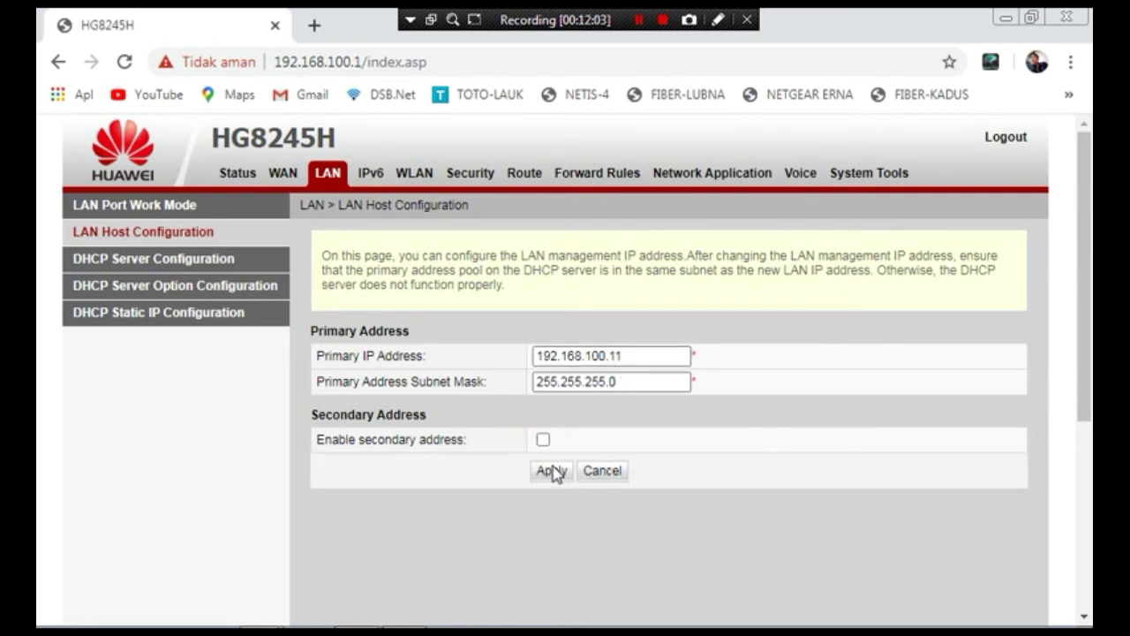
{"action": "left_click", "coordinate": [551, 472]}
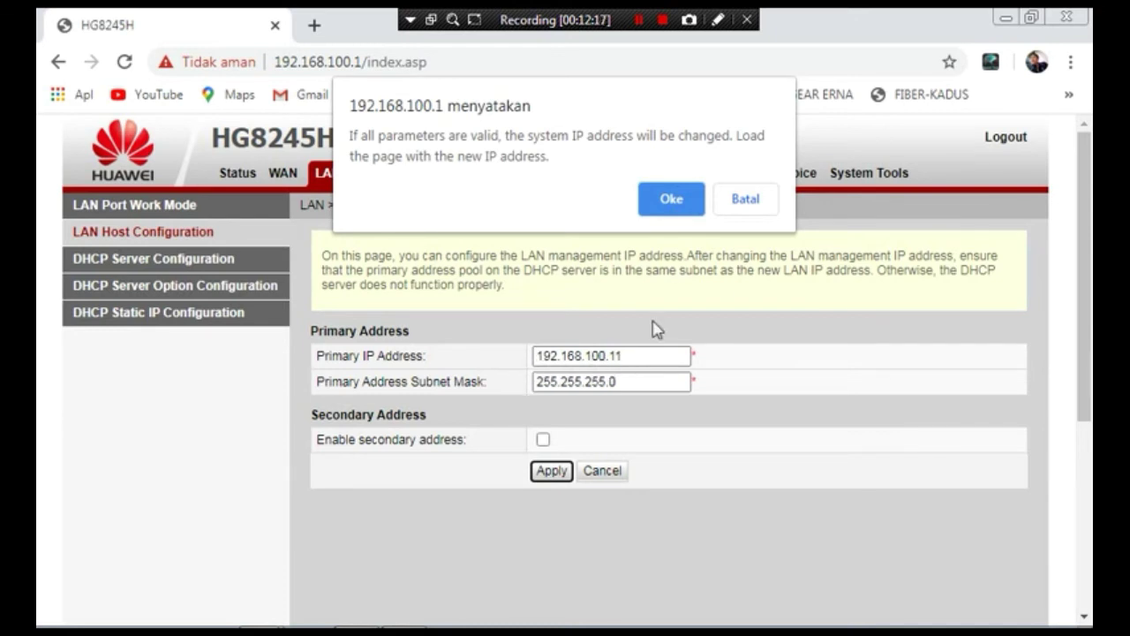
{"action": "left_click", "coordinate": [671, 201]}
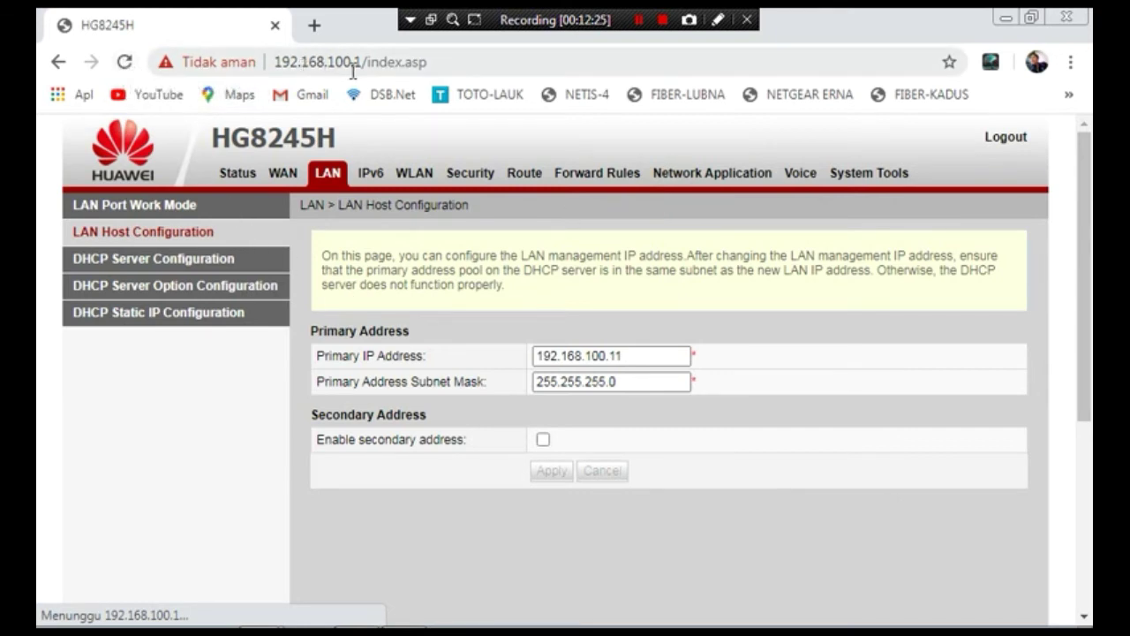
- Point the browser at the router's new address 192.168.100.11
{"action": "left_click", "coordinate": [127, 63]}
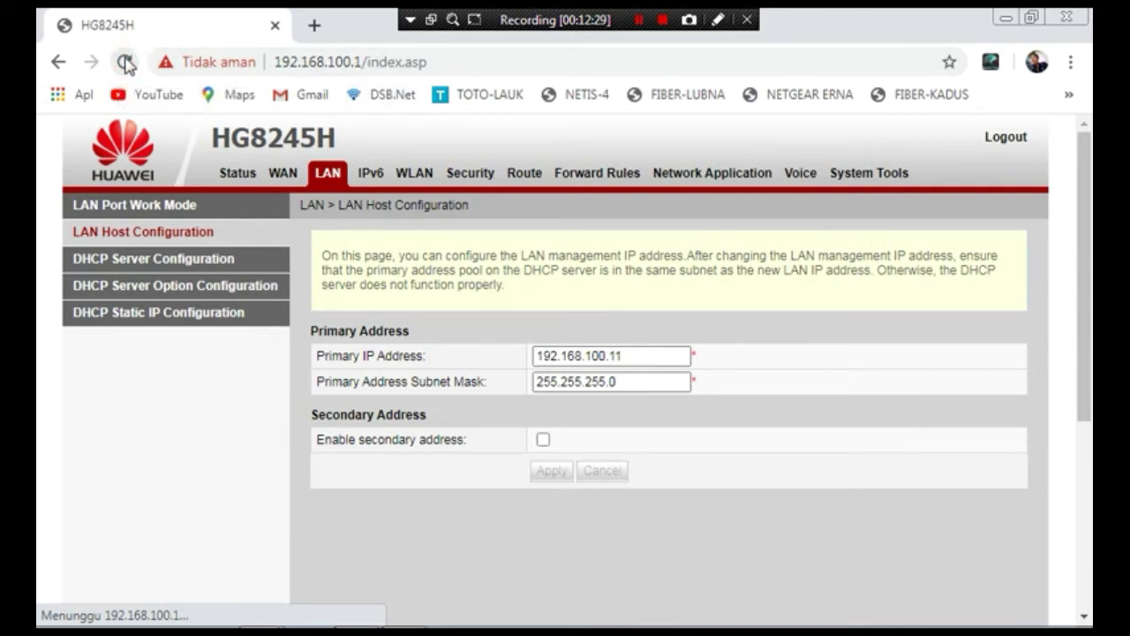
{"action": "left_click", "coordinate": [126, 63]}
{"action": "left_click", "coordinate": [437, 66]}
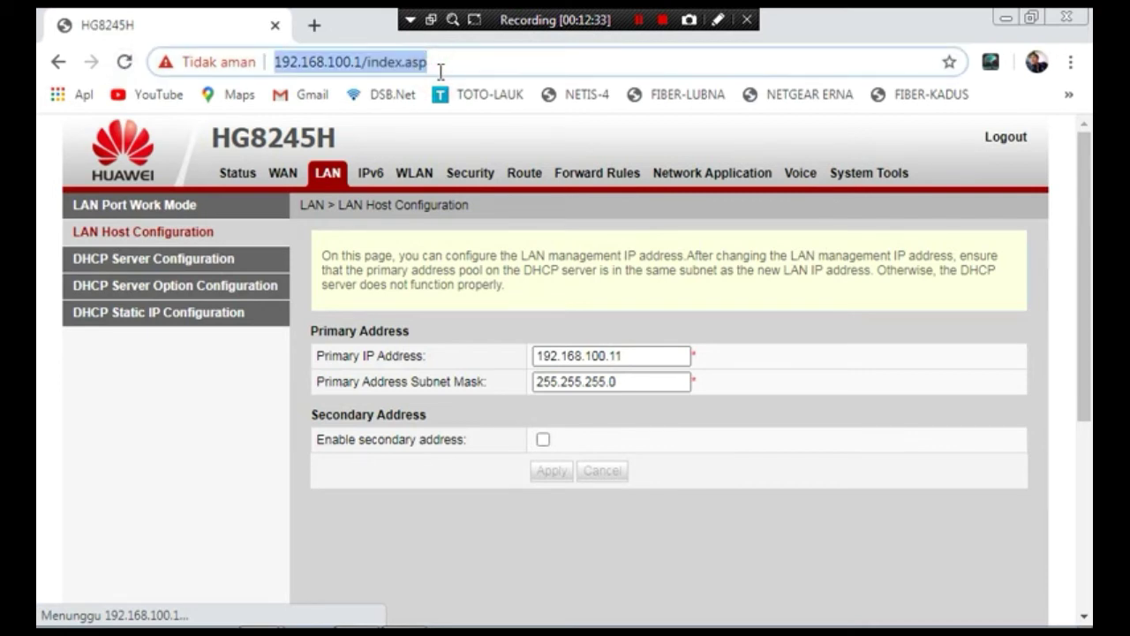
{"action": "left_click", "coordinate": [439, 69]}
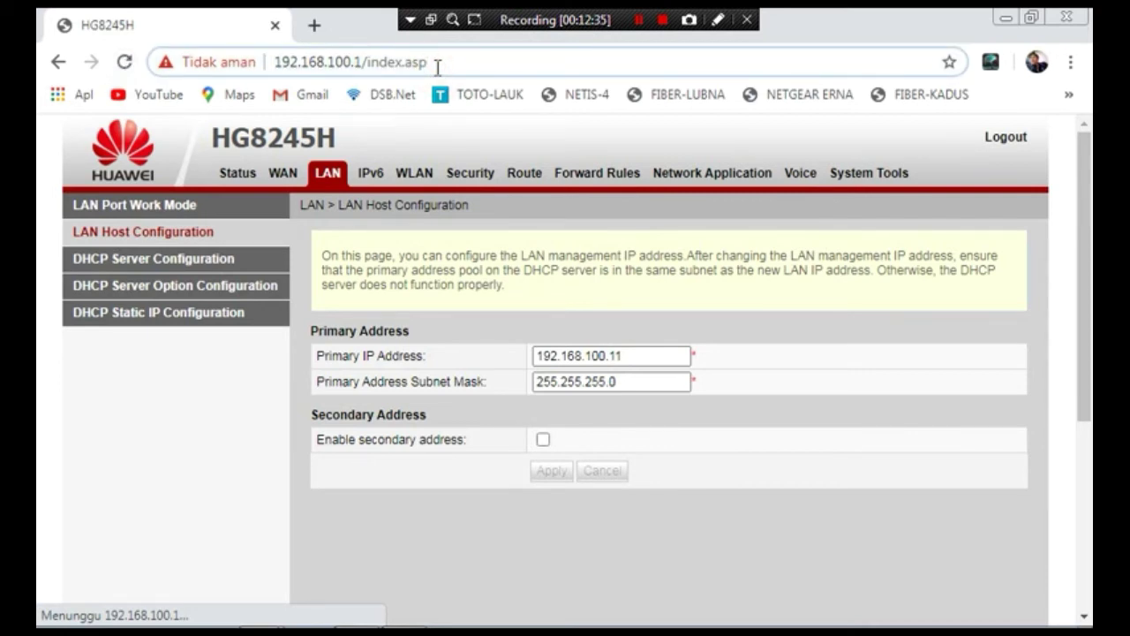
{"action": "key", "text": "BackSpace"}
{"action": "key", "text": "BackSpace"}
{"action": "key", "text": "BackSpace"}
{"action": "key", "text": "BackSpace"}
{"action": "key", "text": "BackSpace"}
{"action": "key", "text": "BackSpace"}
{"action": "key", "text": "BackSpace"}
{"action": "key", "text": "BackSpace"}
{"action": "key", "text": "BackSpace"}
{"action": "key", "text": "BackSpace"}
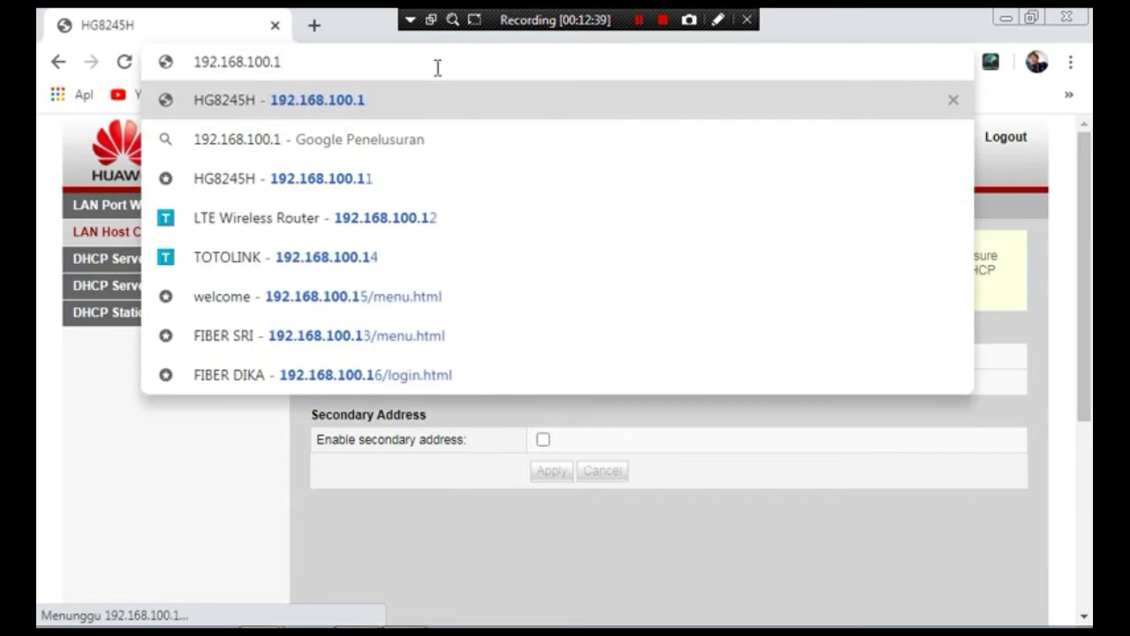
{"action": "type", "text": "1"}
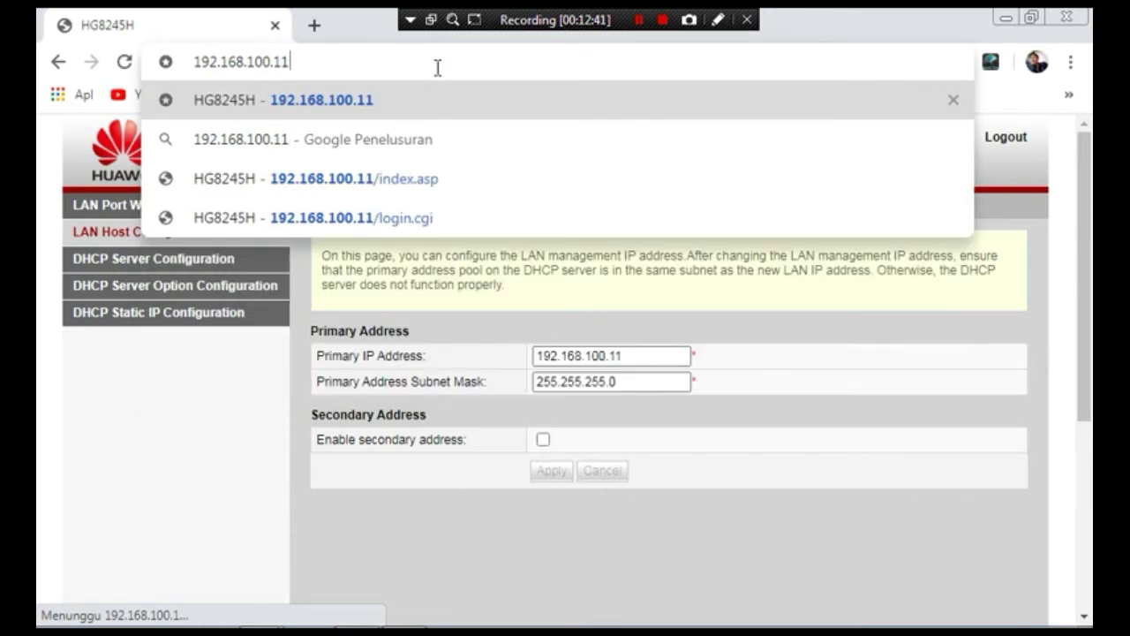
{"action": "key", "text": "Return"}
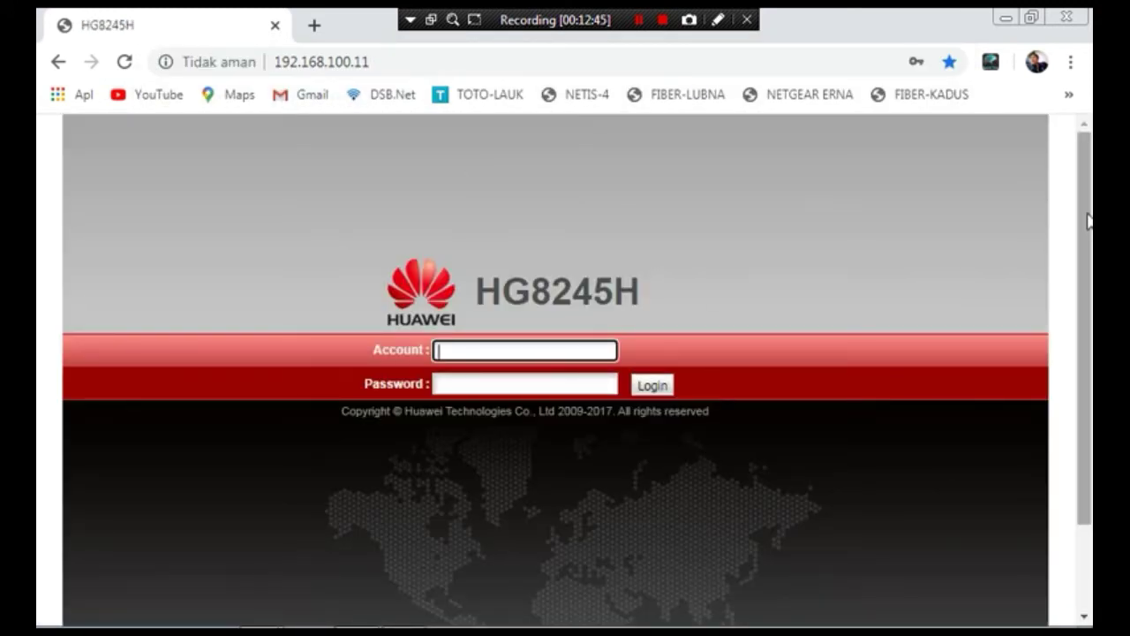
- Log in with the router account name and password
{"action": "left_click_drag", "start_coordinate": [1084, 209], "coordinate": [1090, 292]}
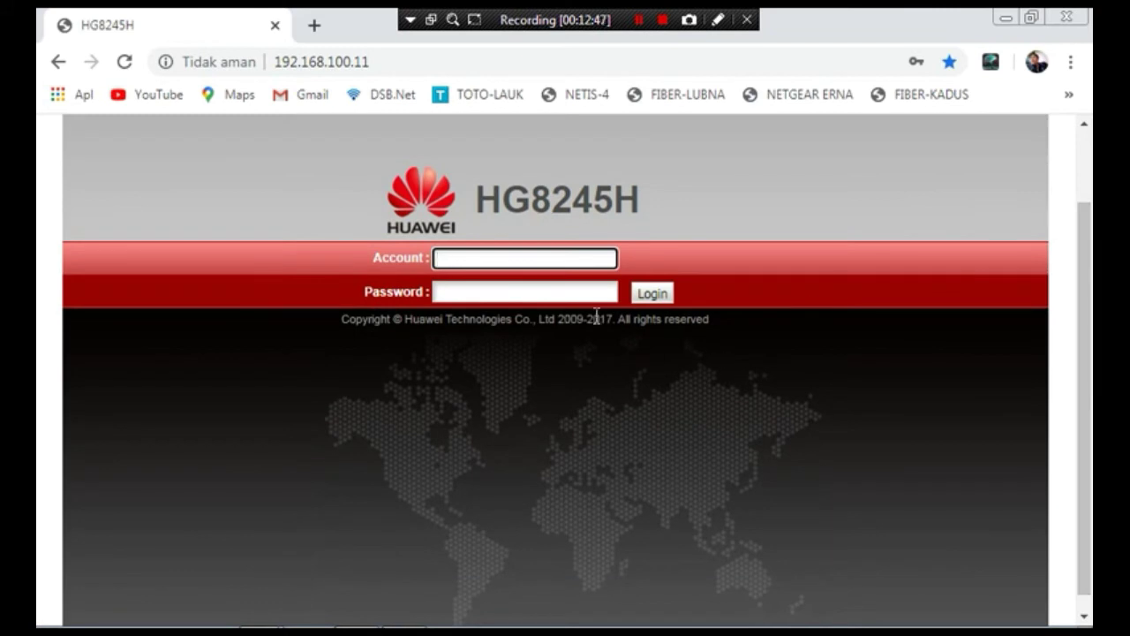
{"action": "left_click", "coordinate": [520, 255]}
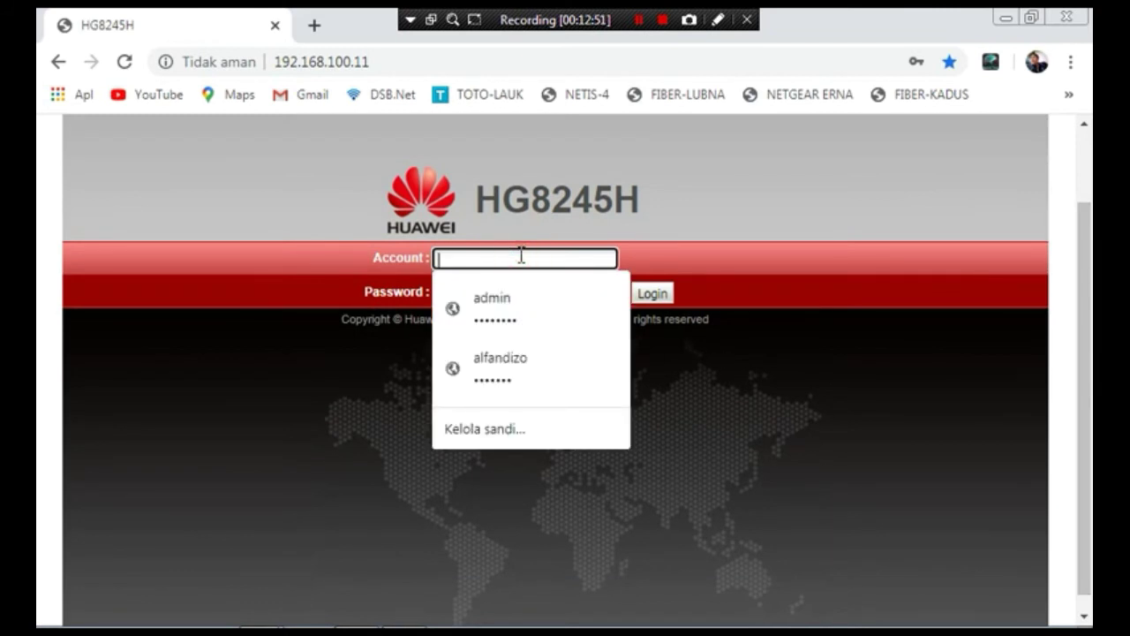
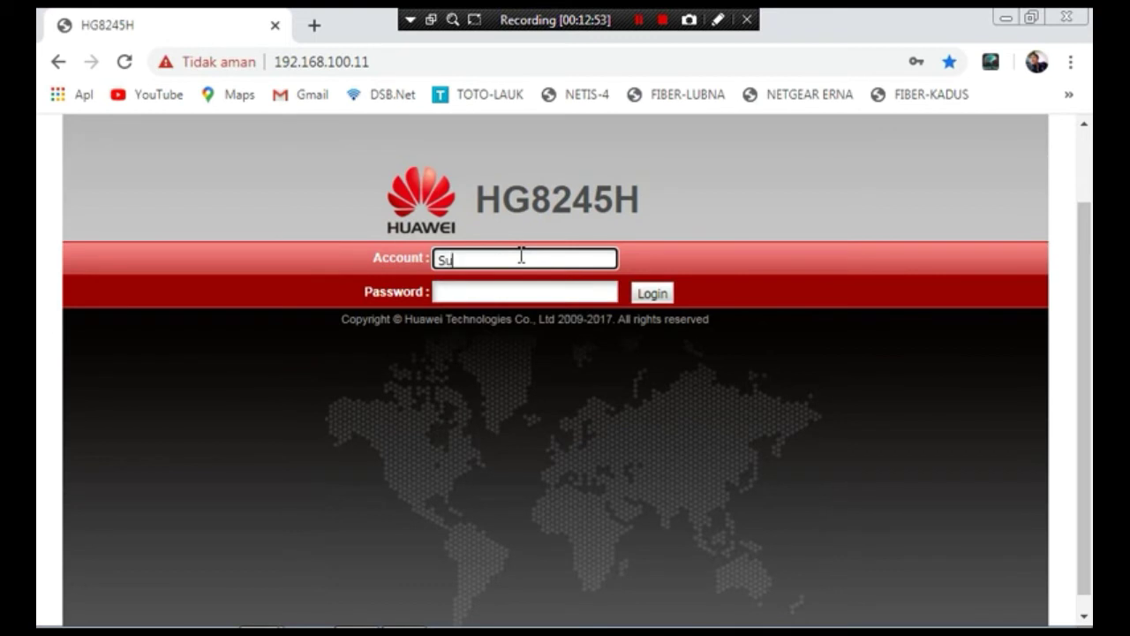
{"action": "left_click", "coordinate": [504, 292]}
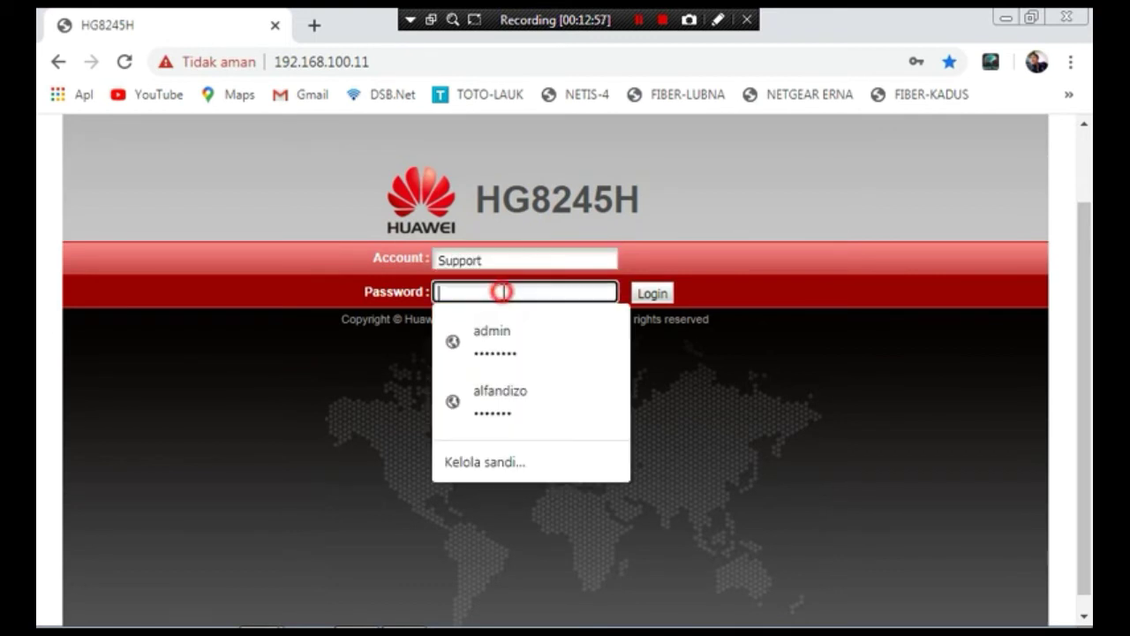
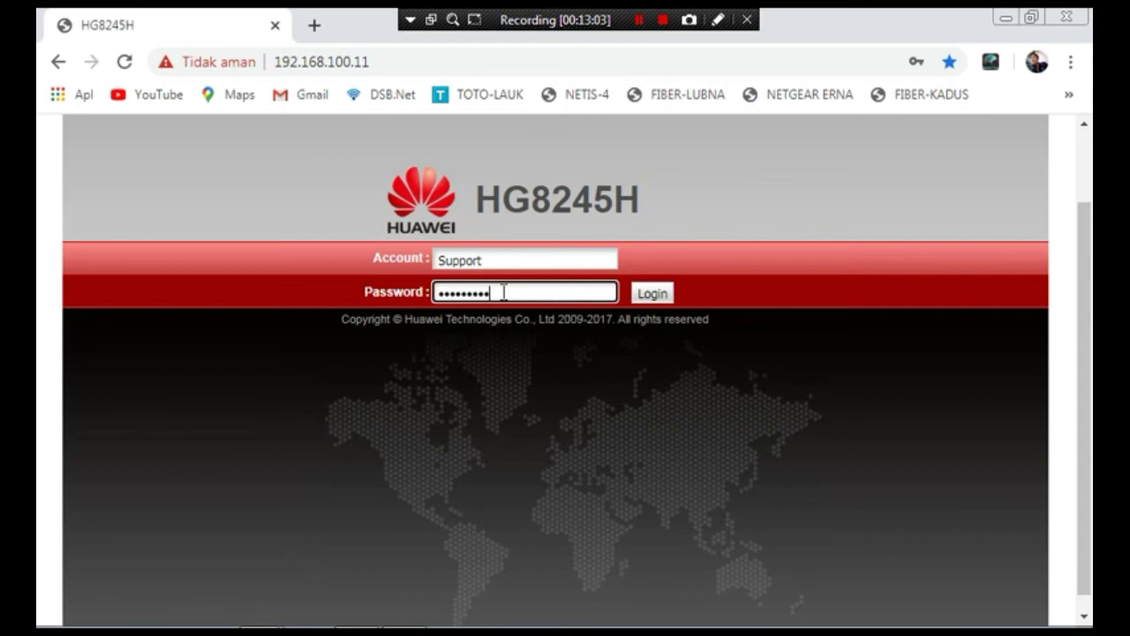
{"action": "key", "text": "Return"}
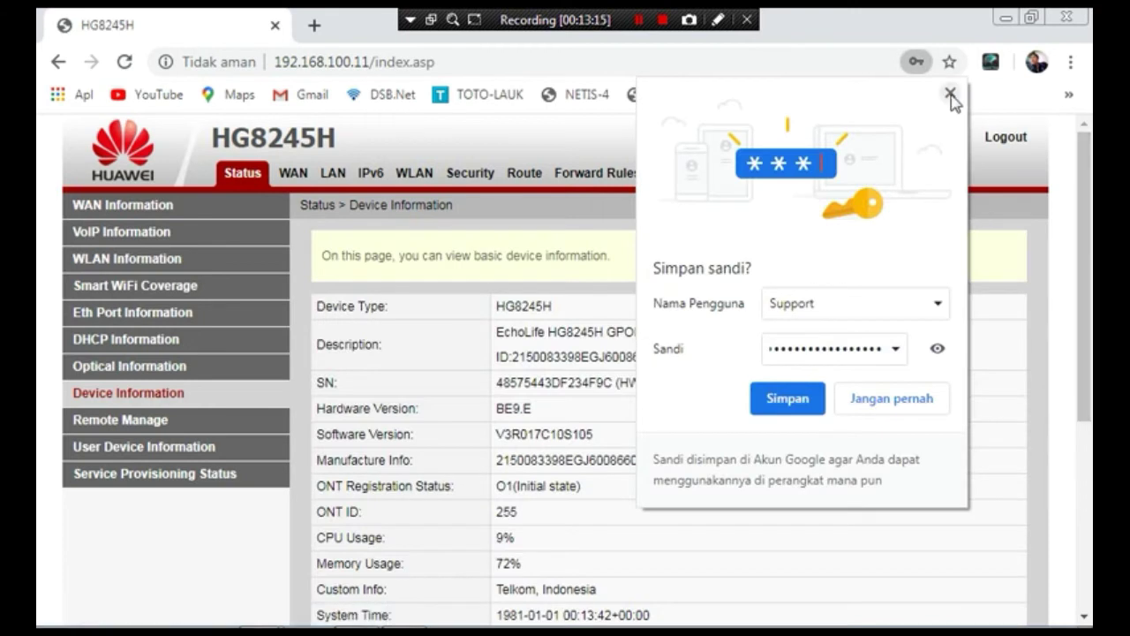
- Dismiss the save-password prompt and browse the WAN, WLAN, LAN Host and DHCP Server pages
{"action": "left_click", "coordinate": [950, 94]}
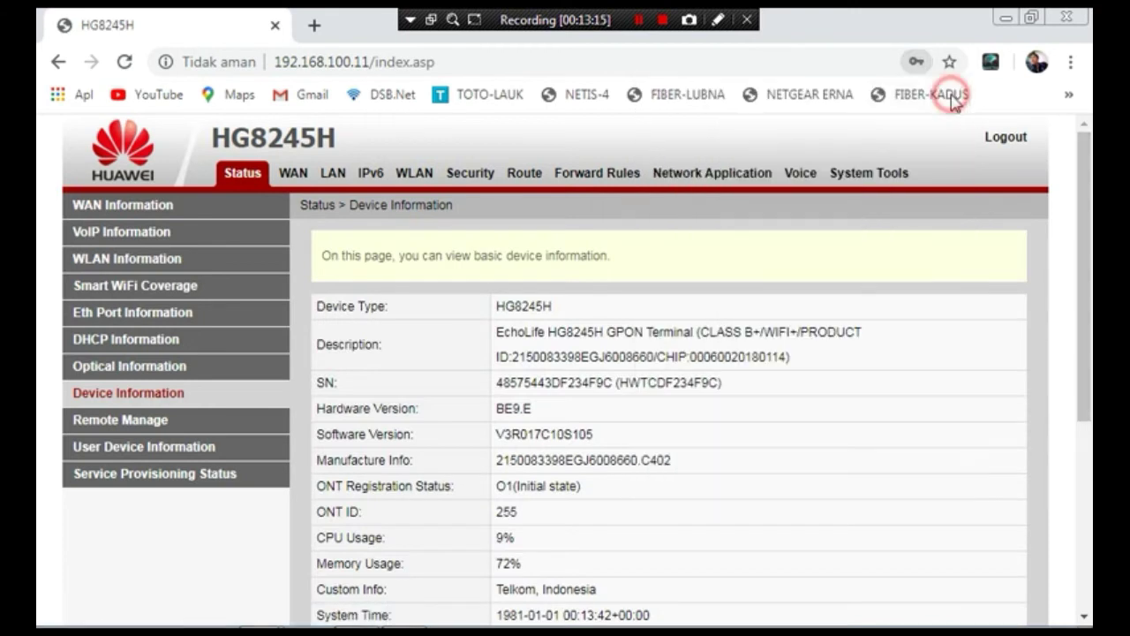
{"action": "left_click", "coordinate": [295, 172]}
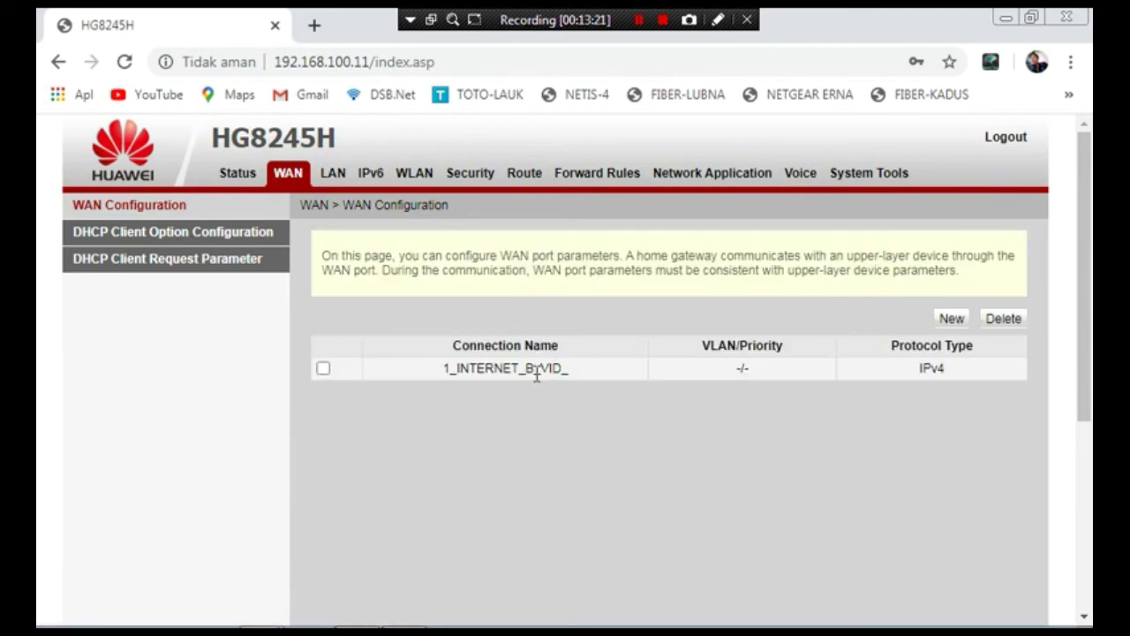
{"action": "left_click", "coordinate": [418, 176]}
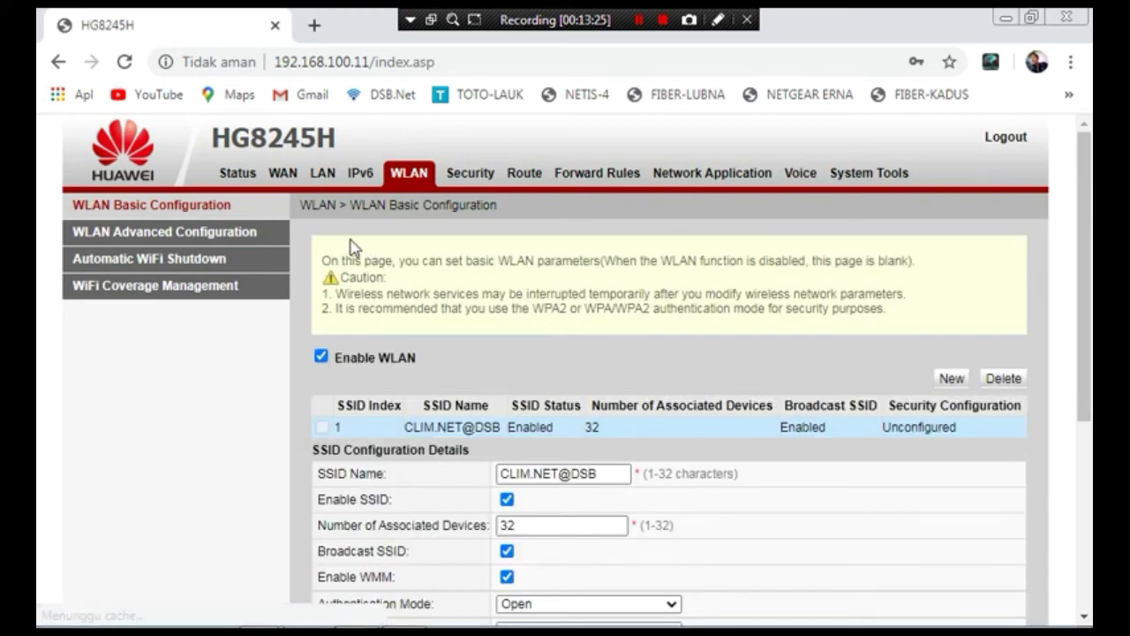
{"action": "left_click", "coordinate": [328, 175]}
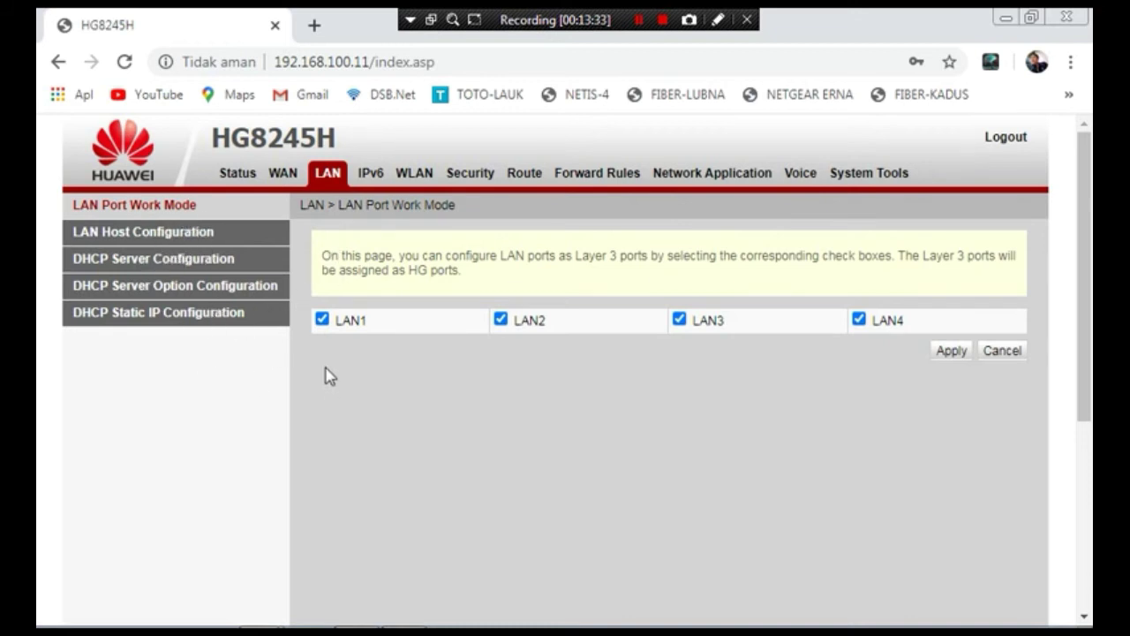
{"action": "left_click", "coordinate": [161, 239]}
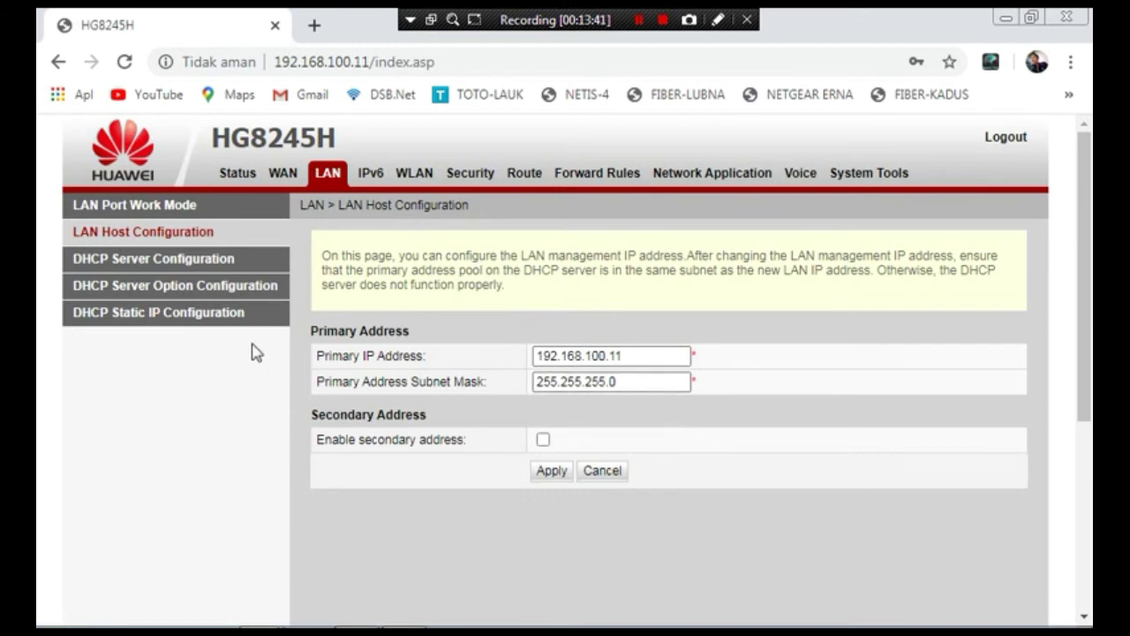
{"action": "left_click", "coordinate": [195, 265]}
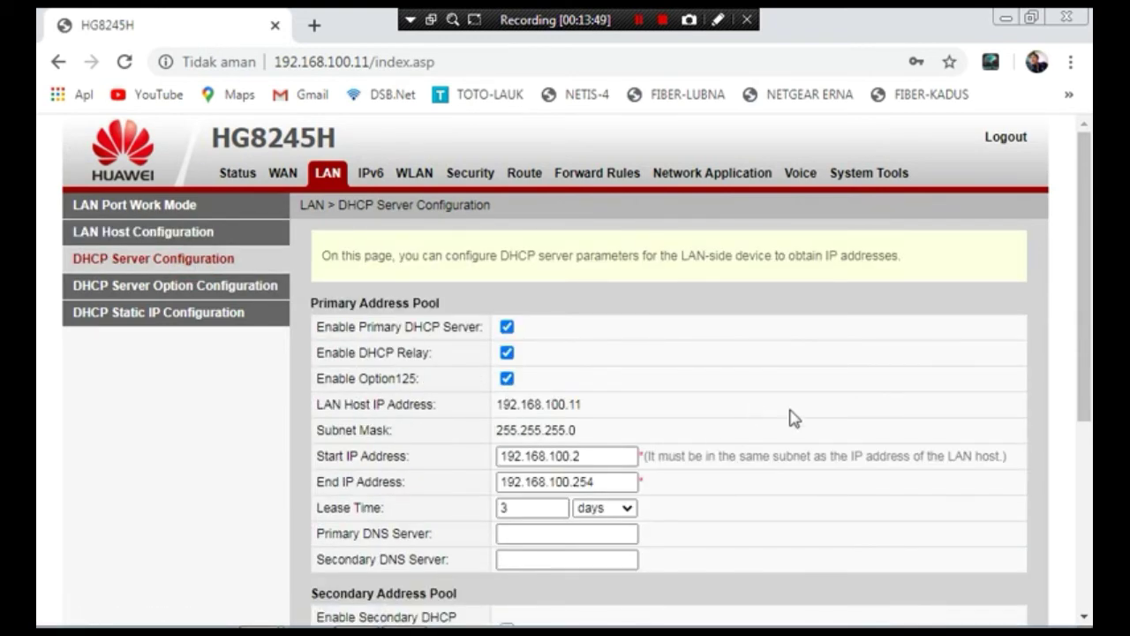
- Uncheck Primary DHCP Server, DHCP Relay and Option125, then apply
{"action": "mouse_move", "coordinate": [1086, 315]}
{"action": "left_mouse_down"}
{"action": "mouse_move", "coordinate": [1086, 350]}
{"action": "mouse_move", "coordinate": [1086, 311]}
{"action": "left_mouse_up"}
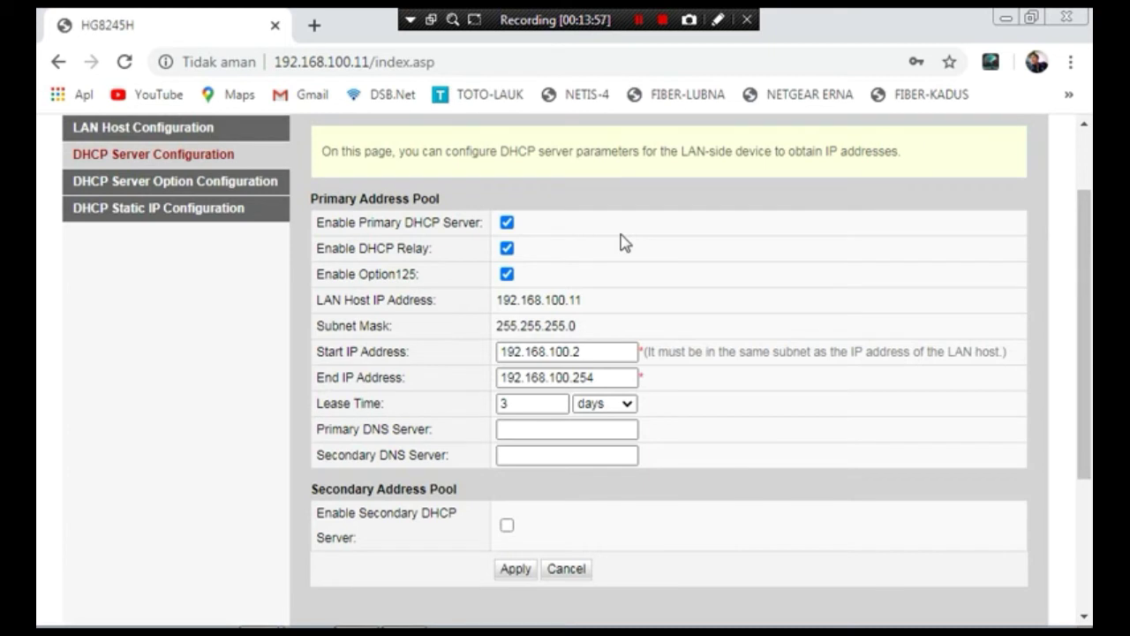
{"action": "left_click", "coordinate": [507, 224]}
{"action": "left_click", "coordinate": [506, 249]}
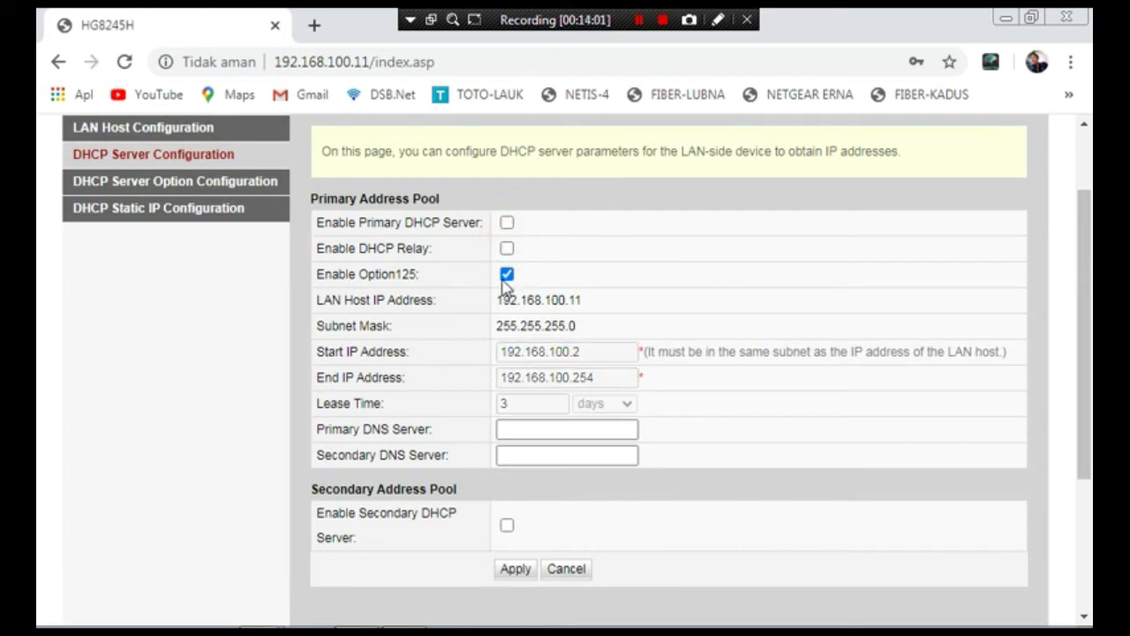
{"action": "left_click", "coordinate": [507, 274]}
{"action": "left_click_drag", "start_coordinate": [1089, 274], "coordinate": [1084, 359]}
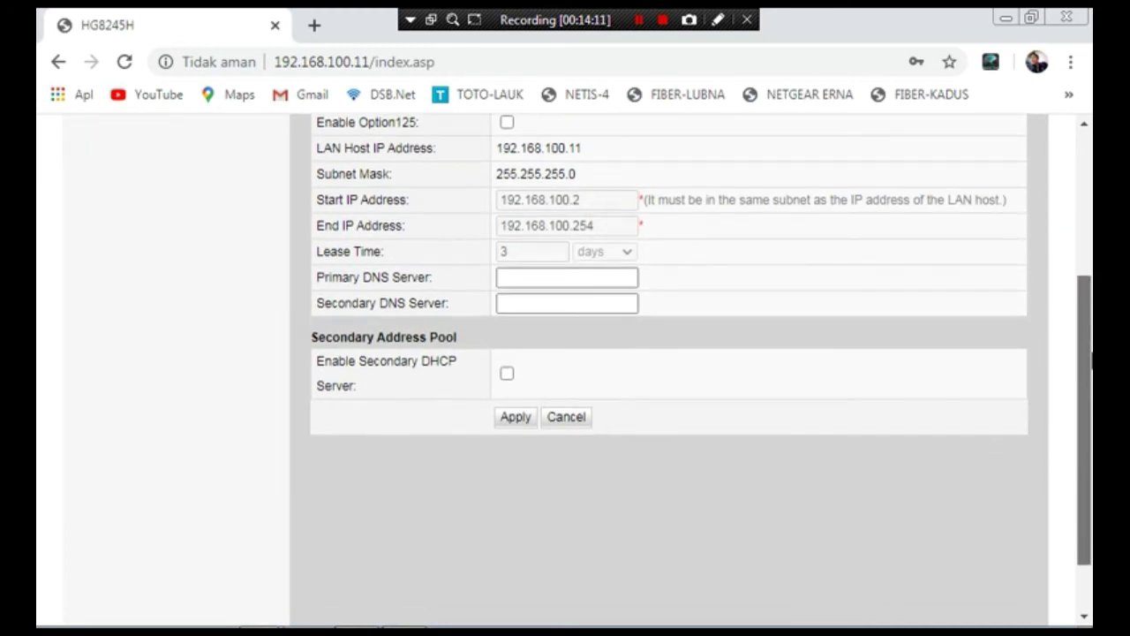
{"action": "left_click", "coordinate": [523, 417]}
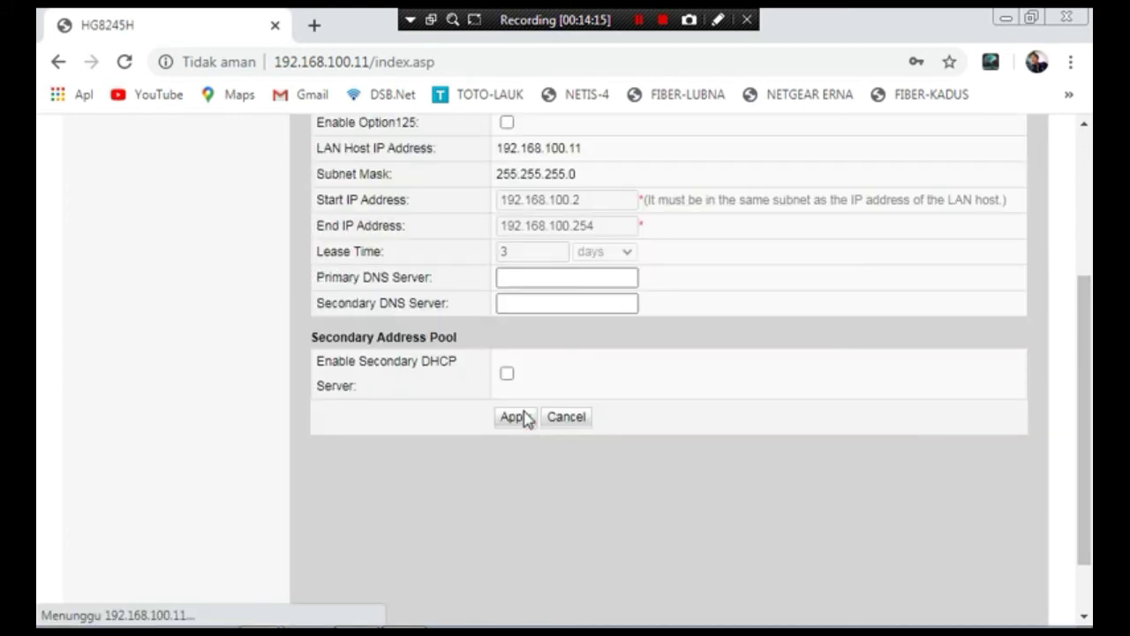
{"action": "scroll", "coordinate": [1076, 385], "scroll_direction": "up", "scroll_amount": 3}
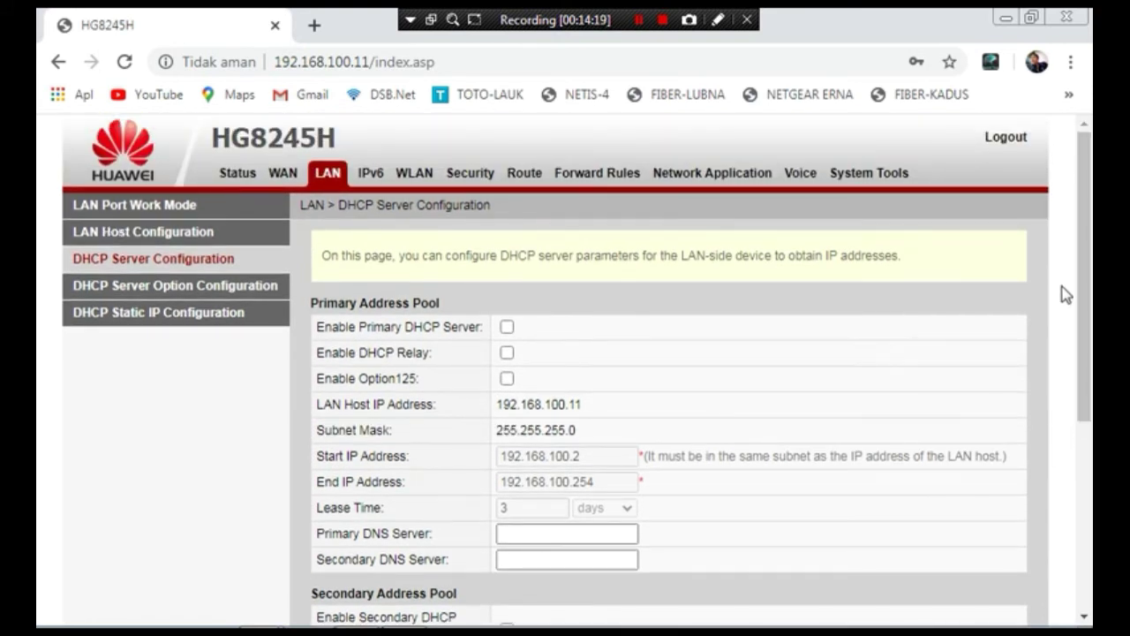
- Open the settings of the 1_INTERNET_B_VID_ WAN connection
{"action": "left_click", "coordinate": [277, 180]}
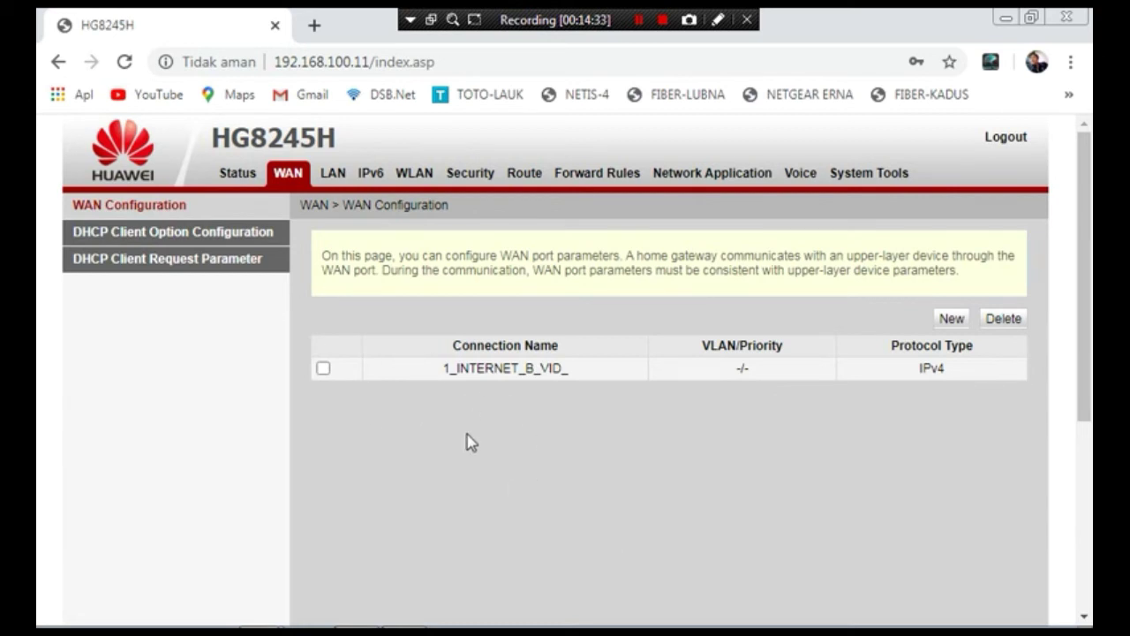
{"action": "double_click", "coordinate": [408, 371]}
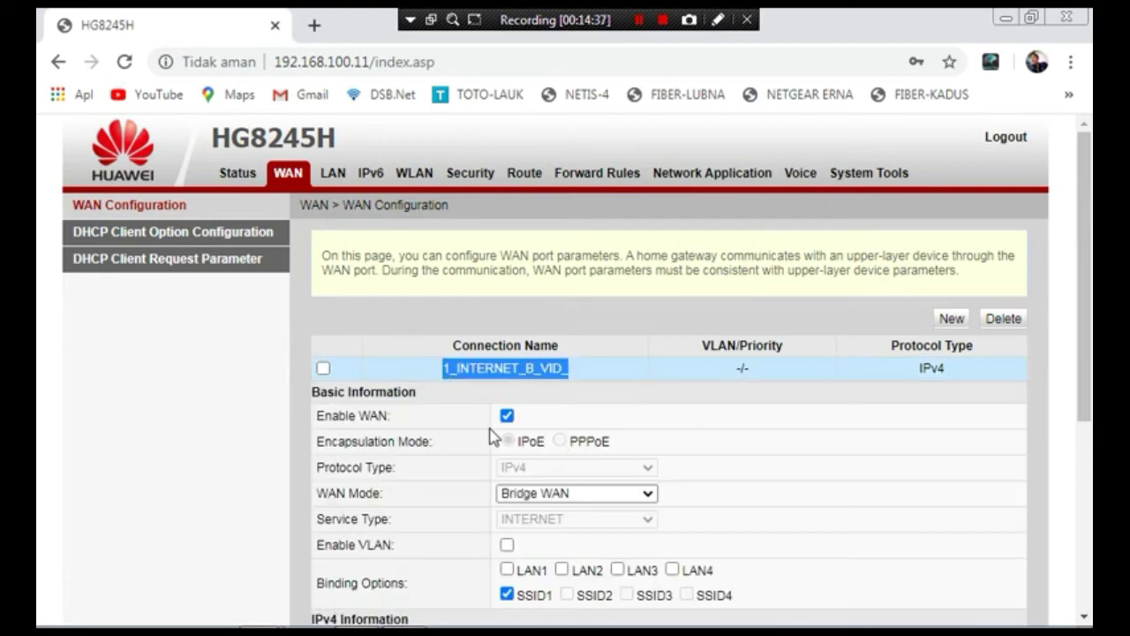
{"action": "scroll", "coordinate": [1084, 269], "scroll_direction": "down", "scroll_amount": 3}
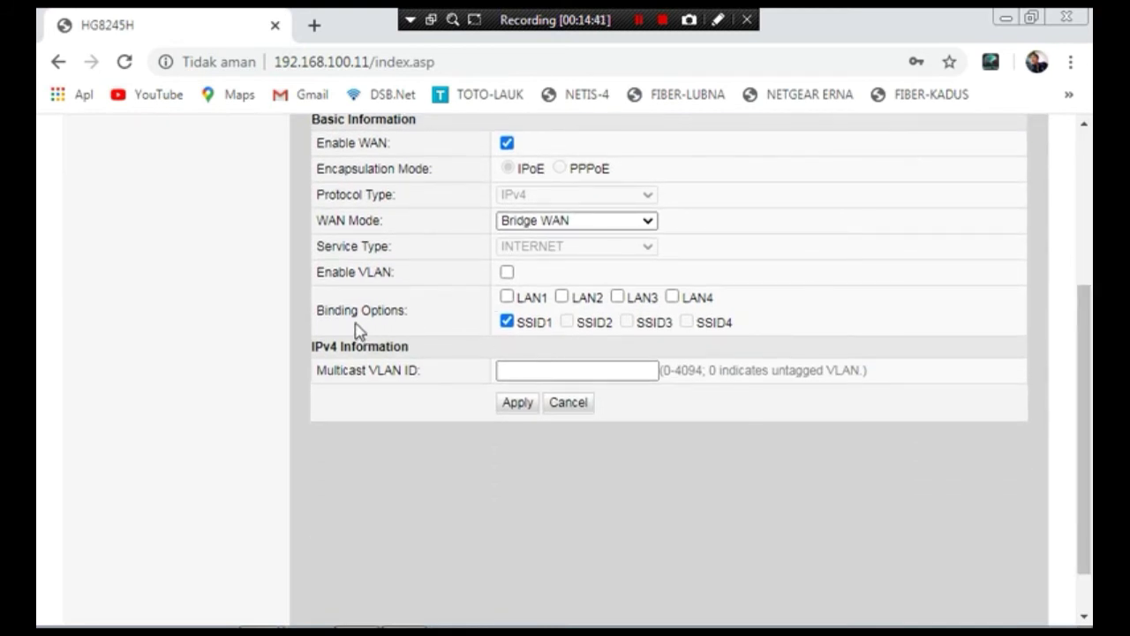
- Bind LAN1–LAN4 to the bridge WAN connection and apply the settings
{"action": "left_click", "coordinate": [507, 298]}
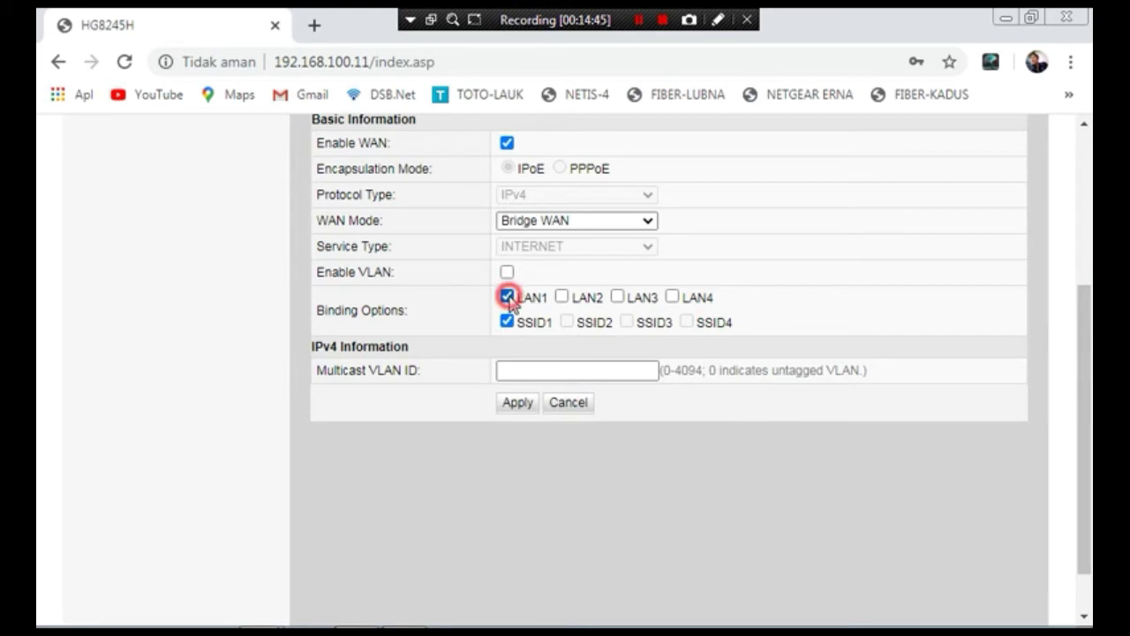
{"action": "left_click", "coordinate": [563, 297]}
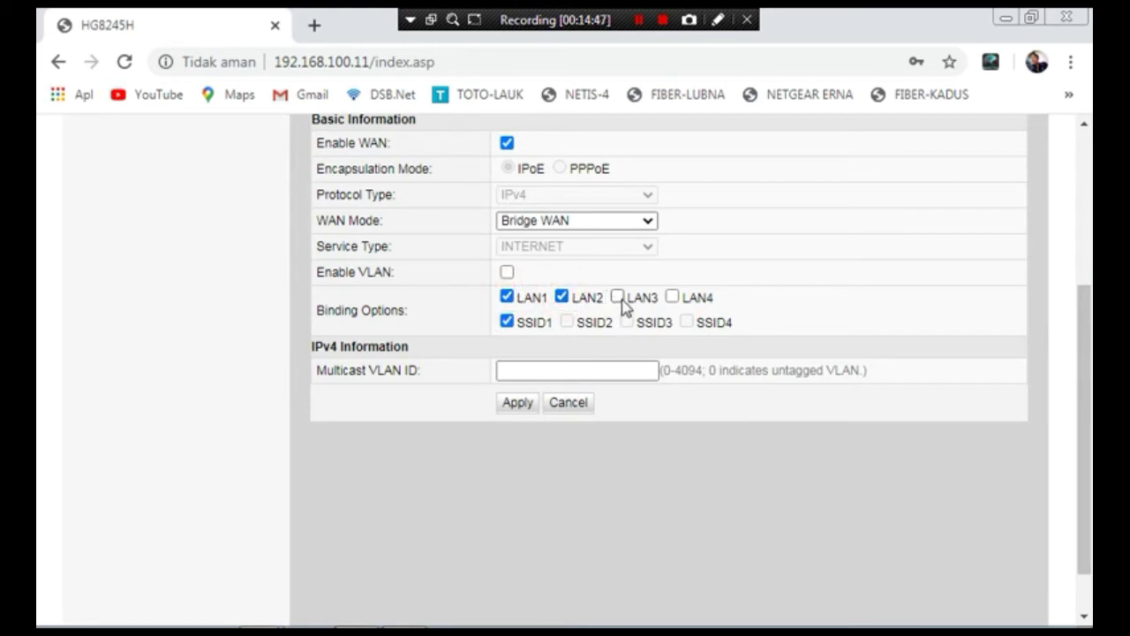
{"action": "left_click", "coordinate": [618, 298]}
{"action": "left_click", "coordinate": [672, 298]}
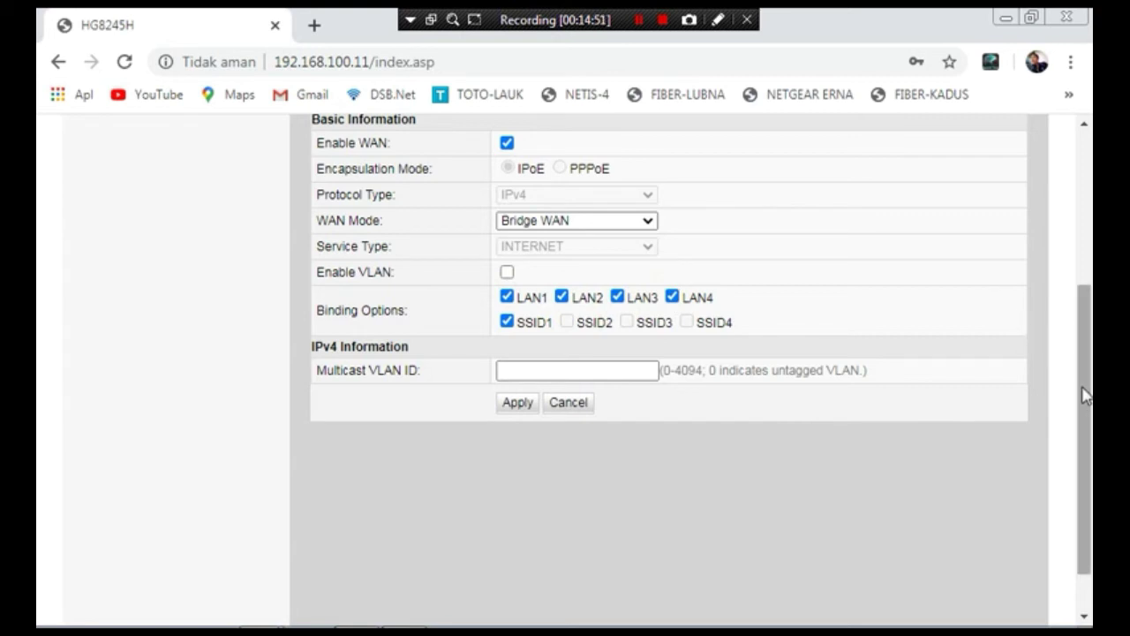
{"action": "left_click_drag", "start_coordinate": [1079, 400], "coordinate": [1091, 459]}
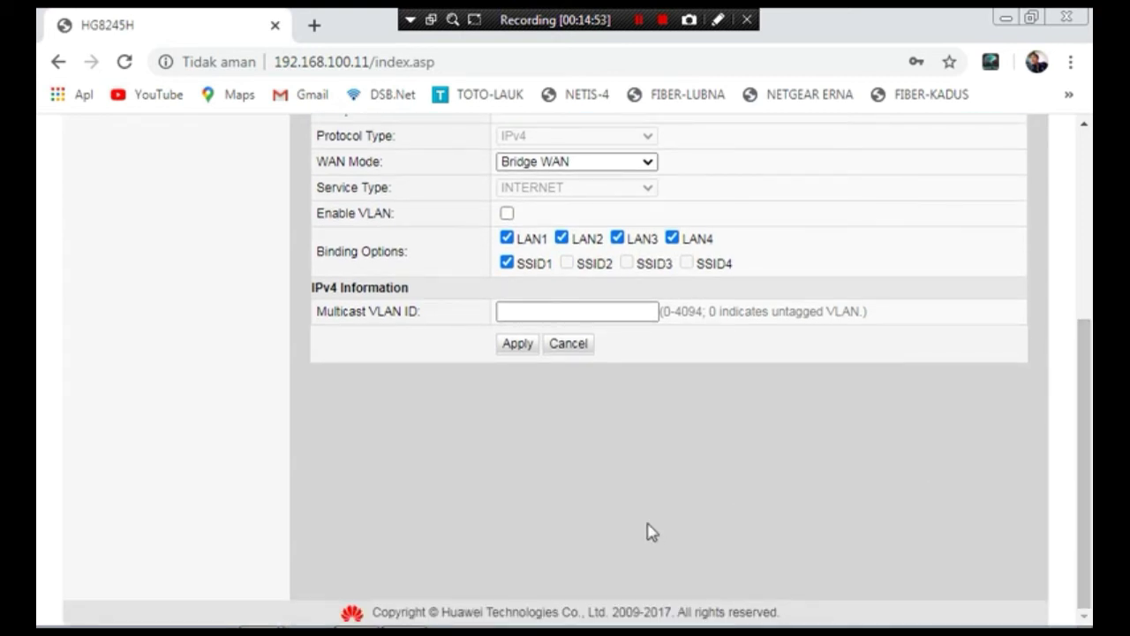
{"action": "left_click", "coordinate": [512, 345]}
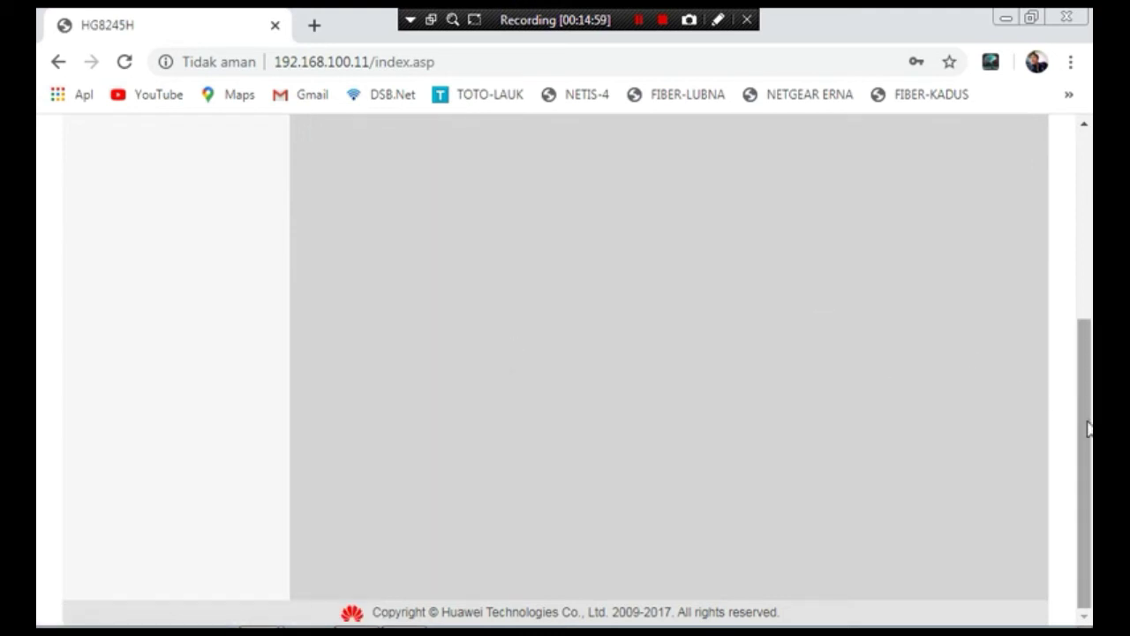
- Check the new connection in the WAN list, then move to System Tools
{"action": "left_click_drag", "start_coordinate": [1086, 425], "coordinate": [1077, 245]}
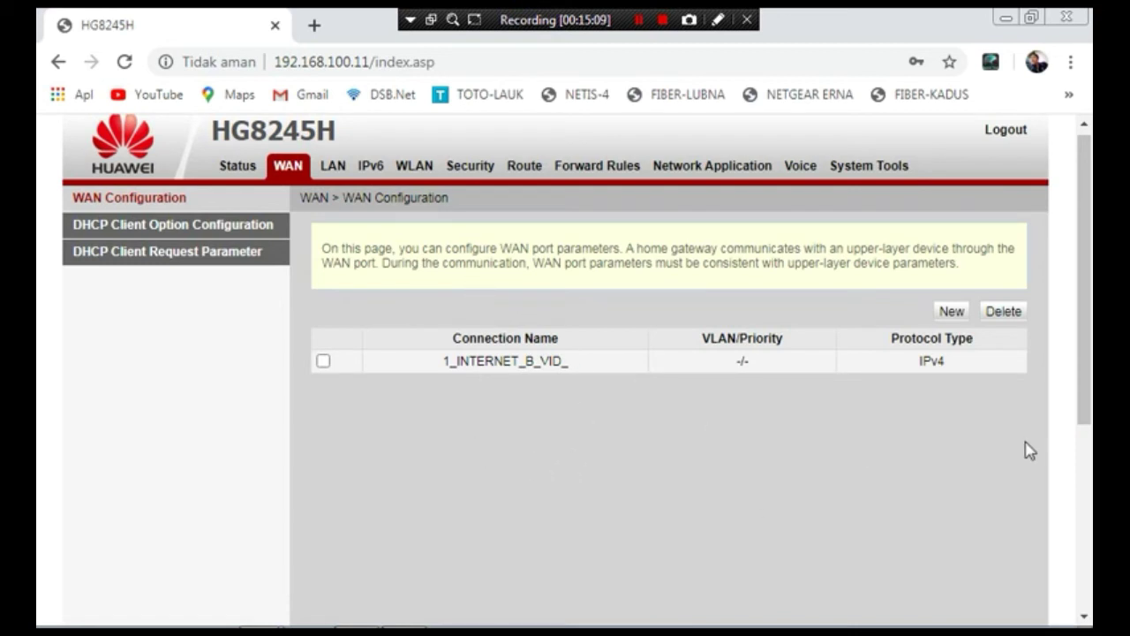
{"action": "left_click_drag", "start_coordinate": [1090, 181], "coordinate": [1055, 174]}
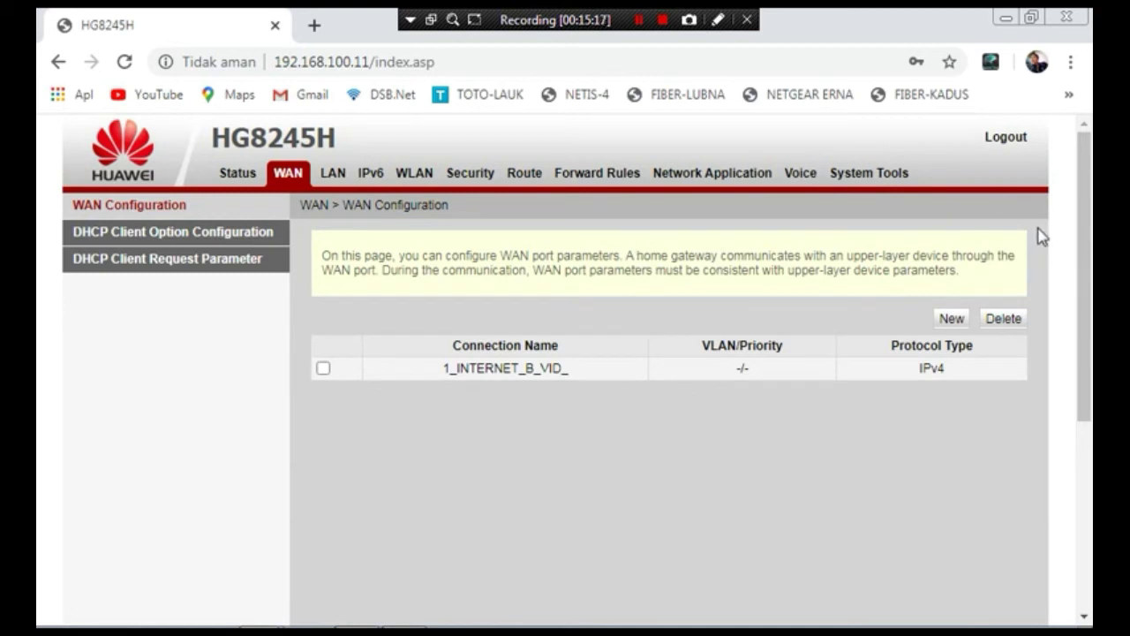
{"action": "left_click_drag", "start_coordinate": [1086, 299], "coordinate": [1085, 256]}
{"action": "left_click", "coordinate": [860, 178]}
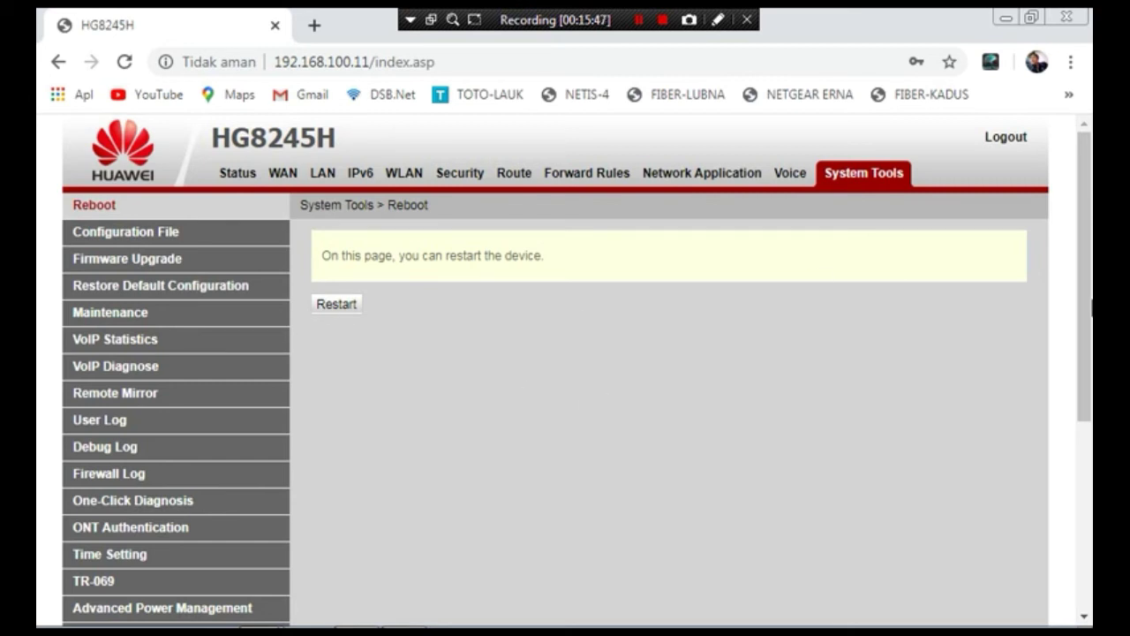
{"action": "mouse_move", "coordinate": [1085, 231]}
{"action": "left_mouse_down"}
{"action": "mouse_move", "coordinate": [1091, 442]}
{"action": "mouse_move", "coordinate": [1085, 232]}
{"action": "left_mouse_up"}
- Save the device configuration on the Configuration File page and dismiss the success alert
{"action": "left_click", "coordinate": [172, 233]}
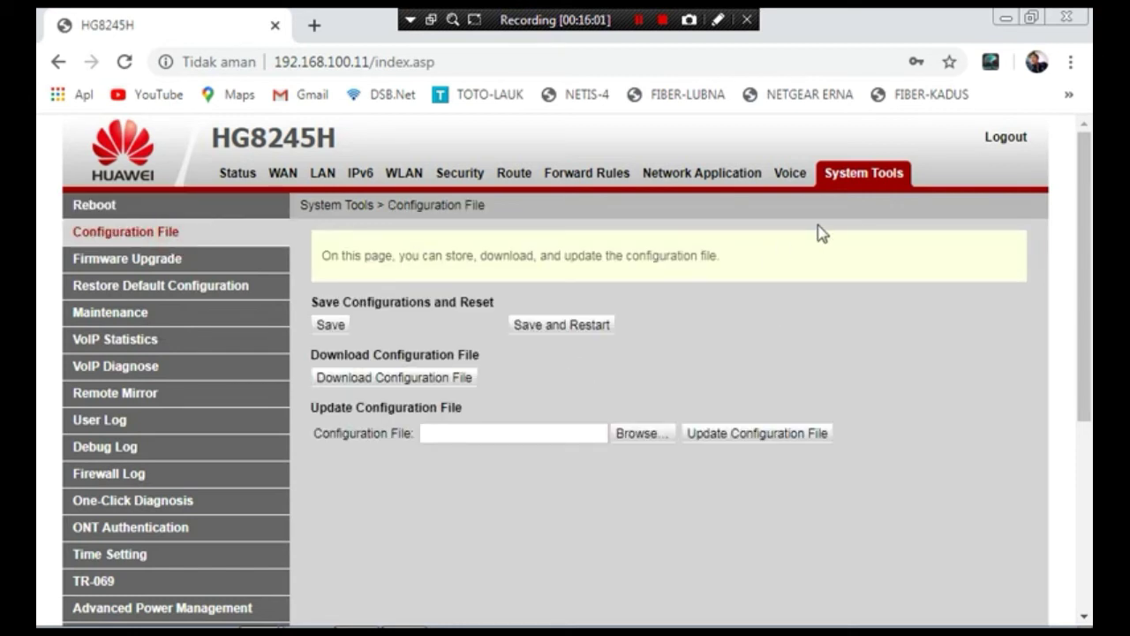
{"action": "left_click", "coordinate": [789, 177]}
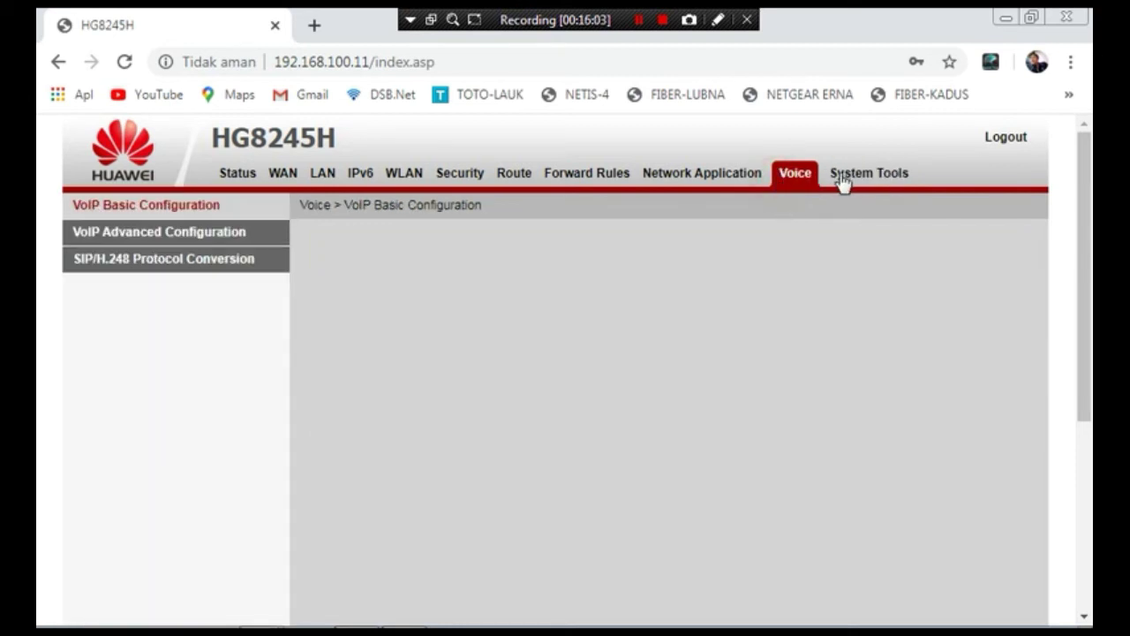
{"action": "left_click", "coordinate": [841, 178]}
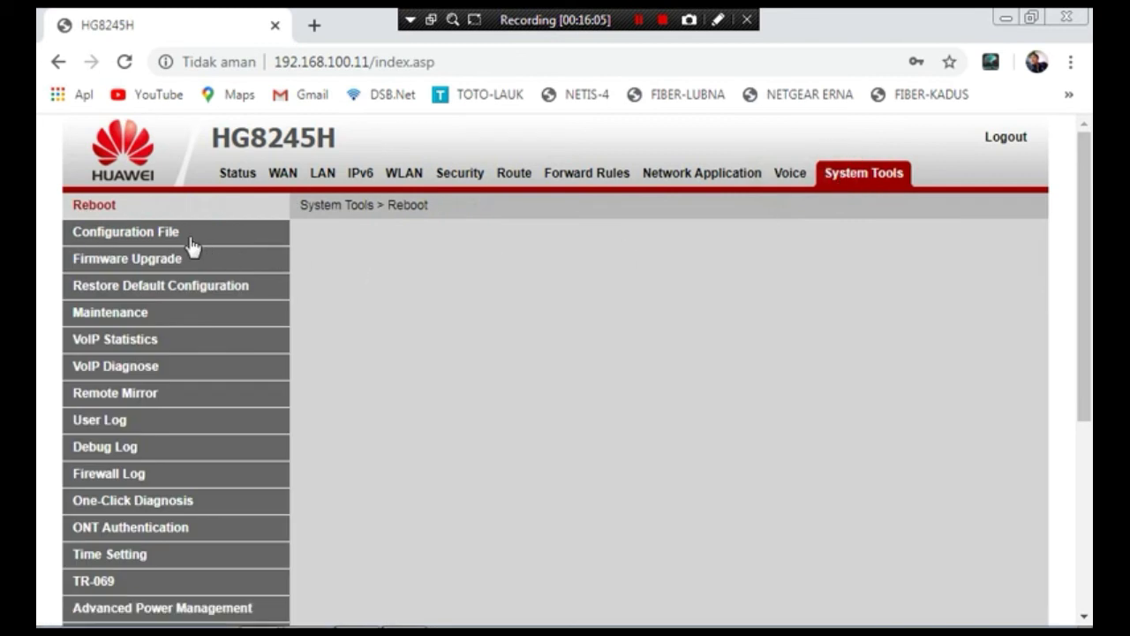
{"action": "left_click", "coordinate": [152, 243]}
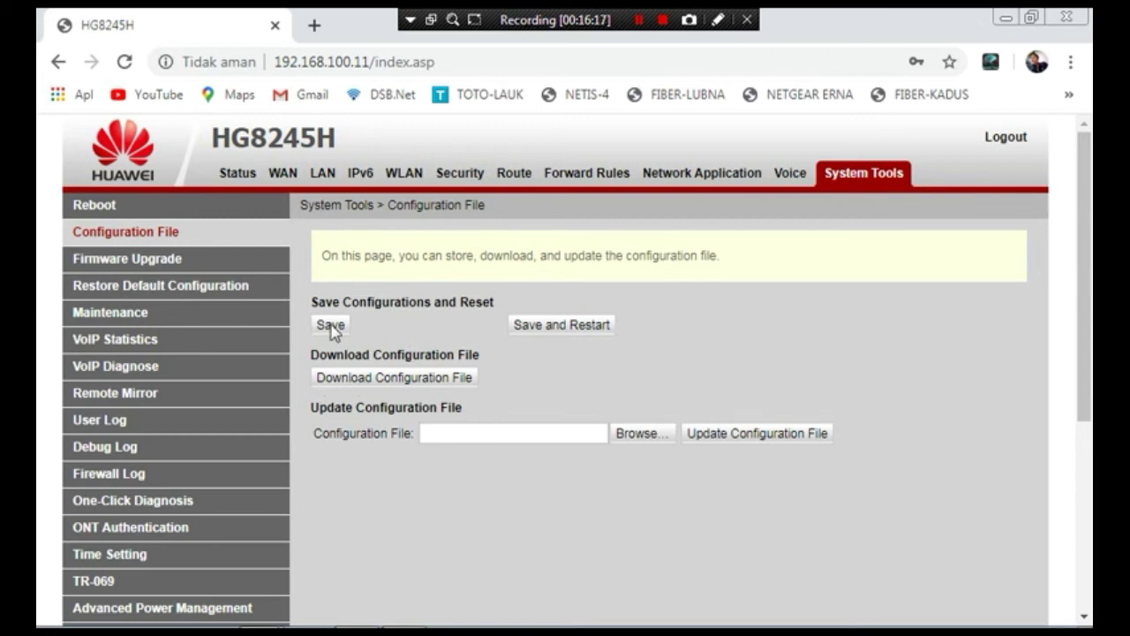
{"action": "left_click", "coordinate": [331, 326]}
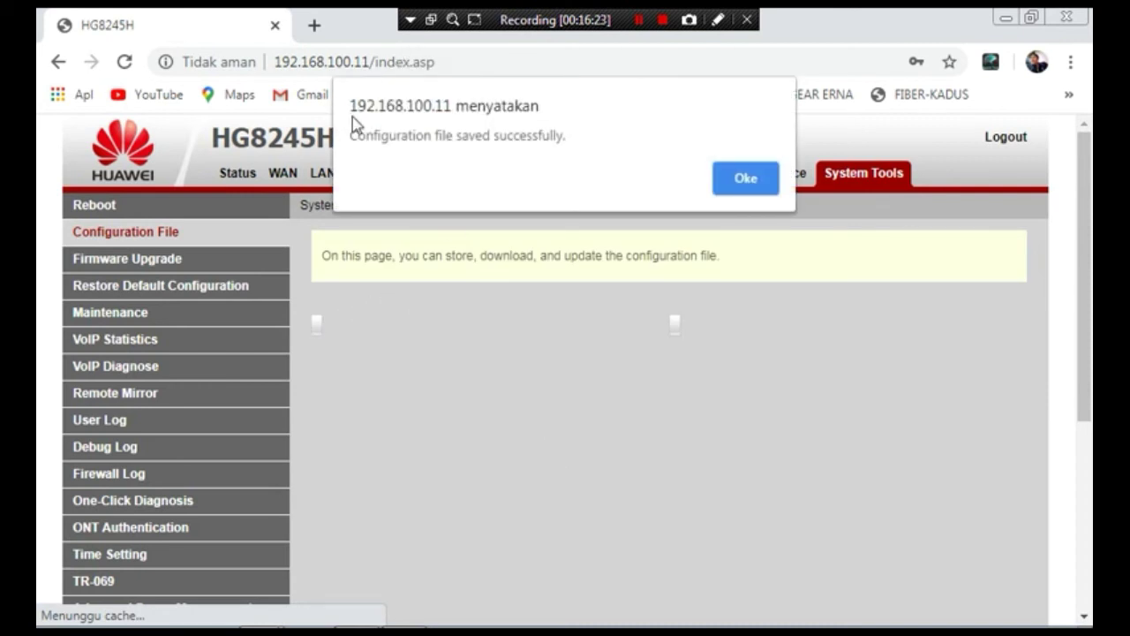
{"action": "left_click", "coordinate": [757, 180]}
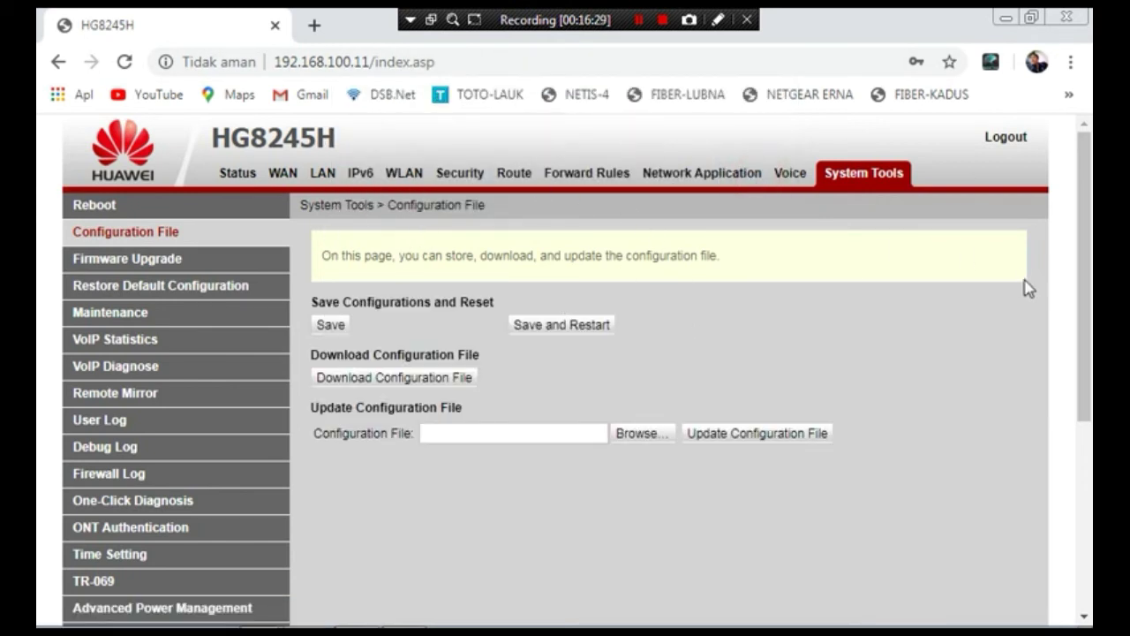
- Download the configuration backup, saved to the PC as hw_ctree (1).xml
{"action": "left_click_drag", "start_coordinate": [1088, 231], "coordinate": [1085, 337]}
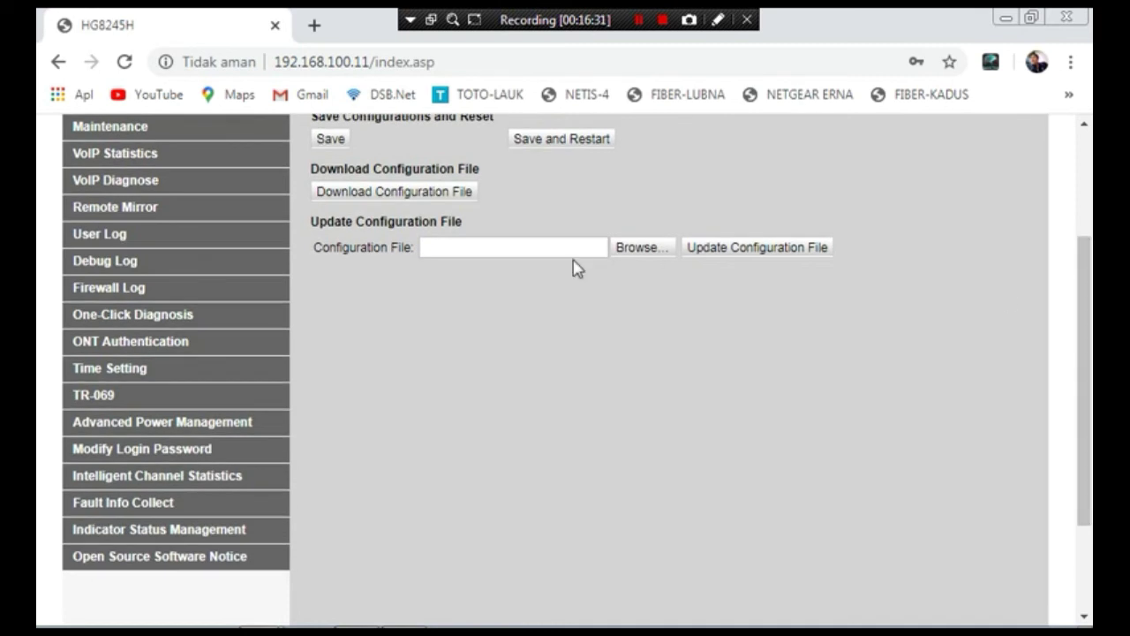
{"action": "left_click", "coordinate": [409, 196]}
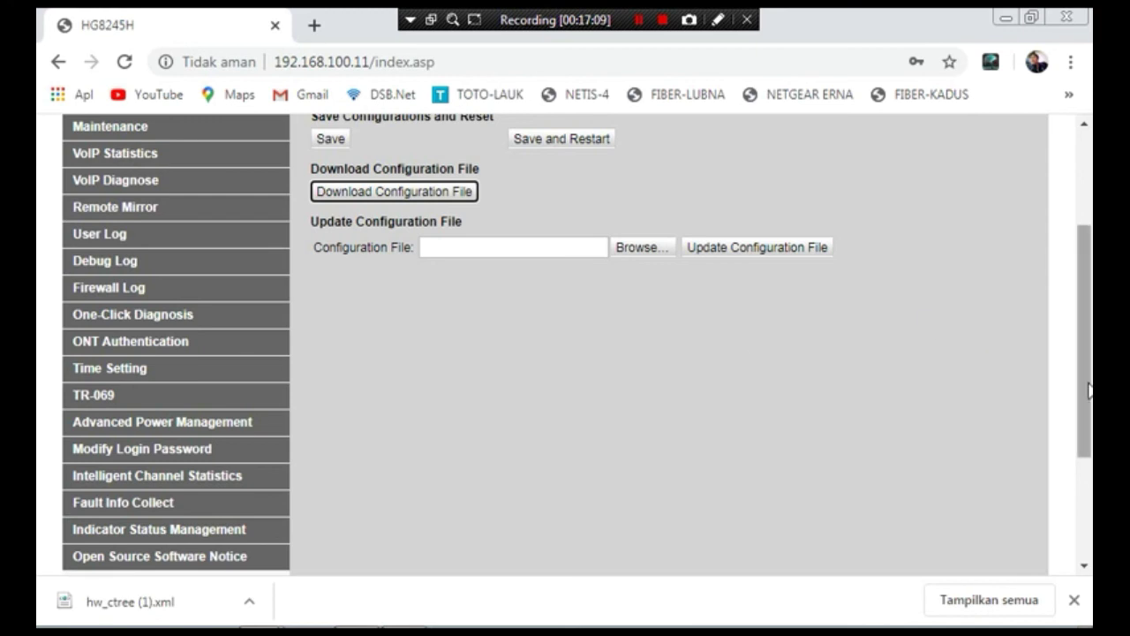
{"action": "left_click_drag", "start_coordinate": [1087, 379], "coordinate": [1076, 279]}
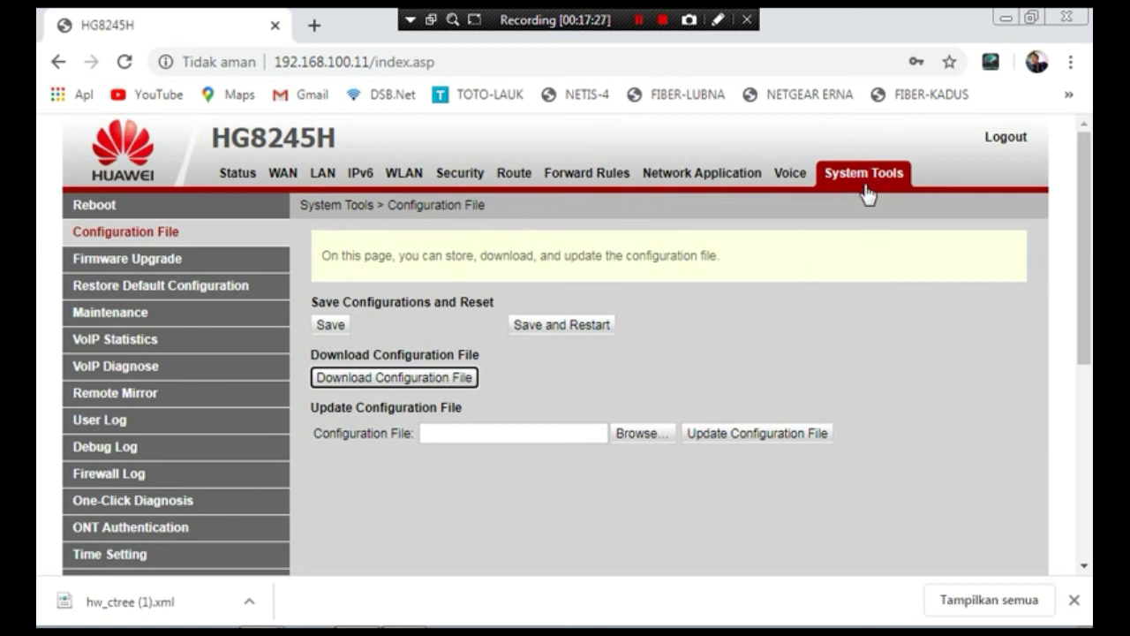
- Reload the Configuration File page and browse the Downloads folder for a configuration file
{"action": "left_click", "coordinate": [121, 238]}
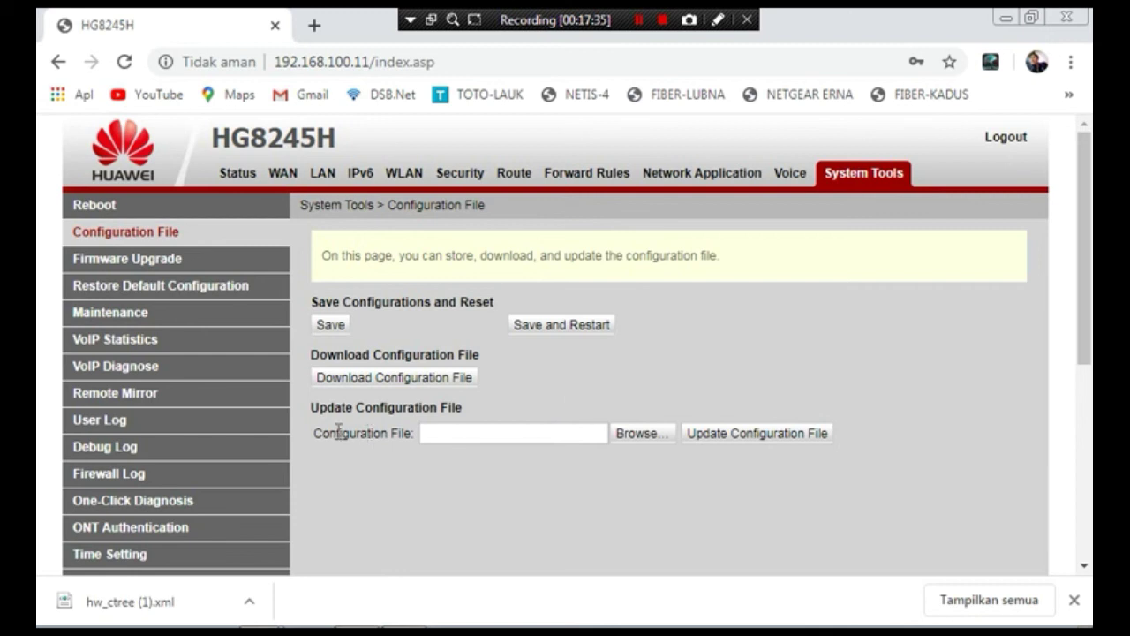
{"action": "left_click", "coordinate": [638, 433]}
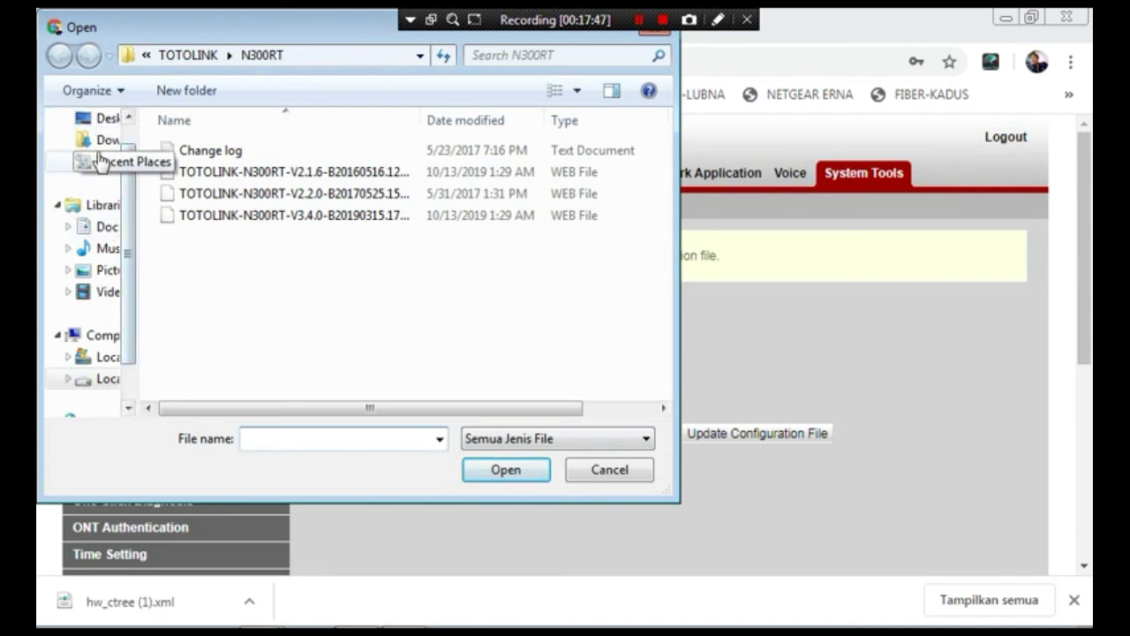
{"action": "left_click", "coordinate": [99, 144]}
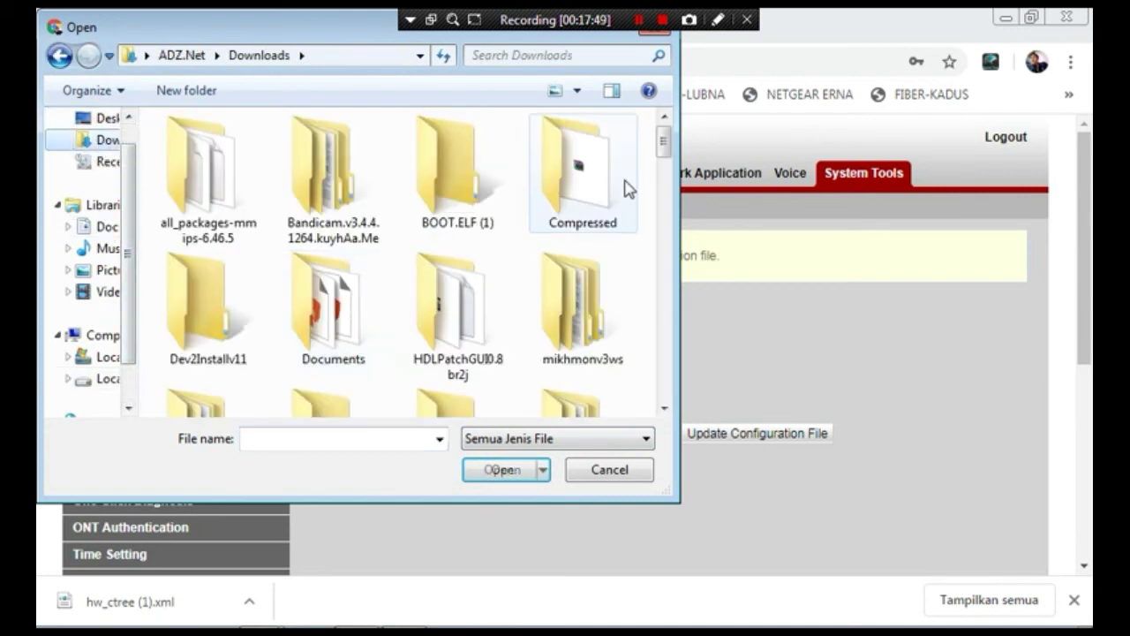
{"action": "left_click", "coordinate": [661, 145]}
{"action": "left_click_drag", "start_coordinate": [661, 145], "coordinate": [667, 321]}
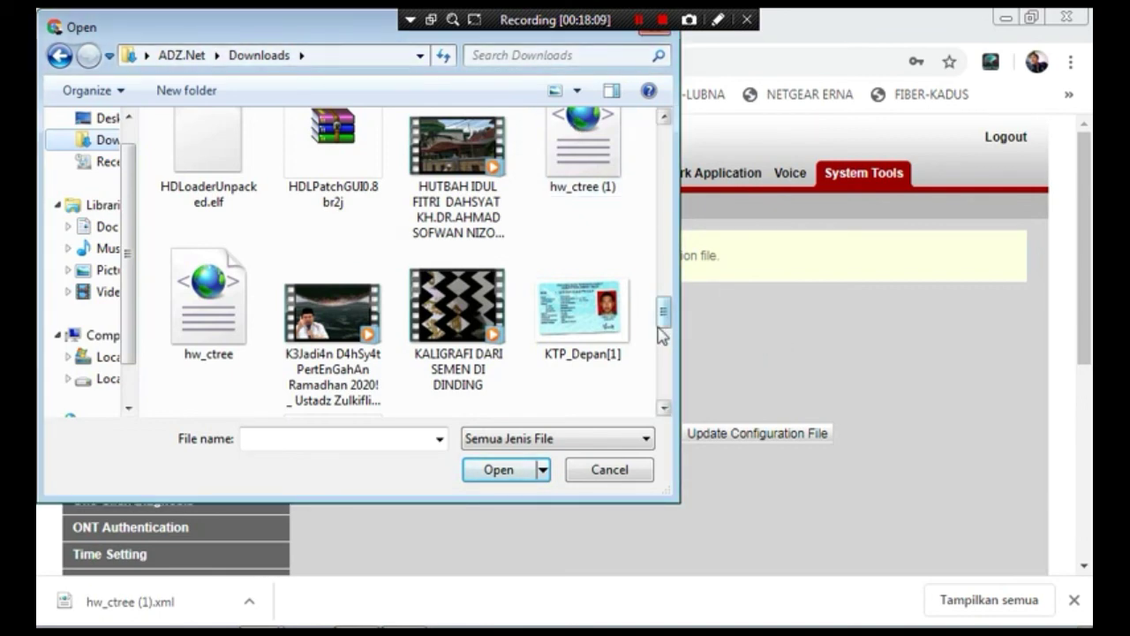
{"action": "left_click_drag", "start_coordinate": [664, 322], "coordinate": [664, 193]}
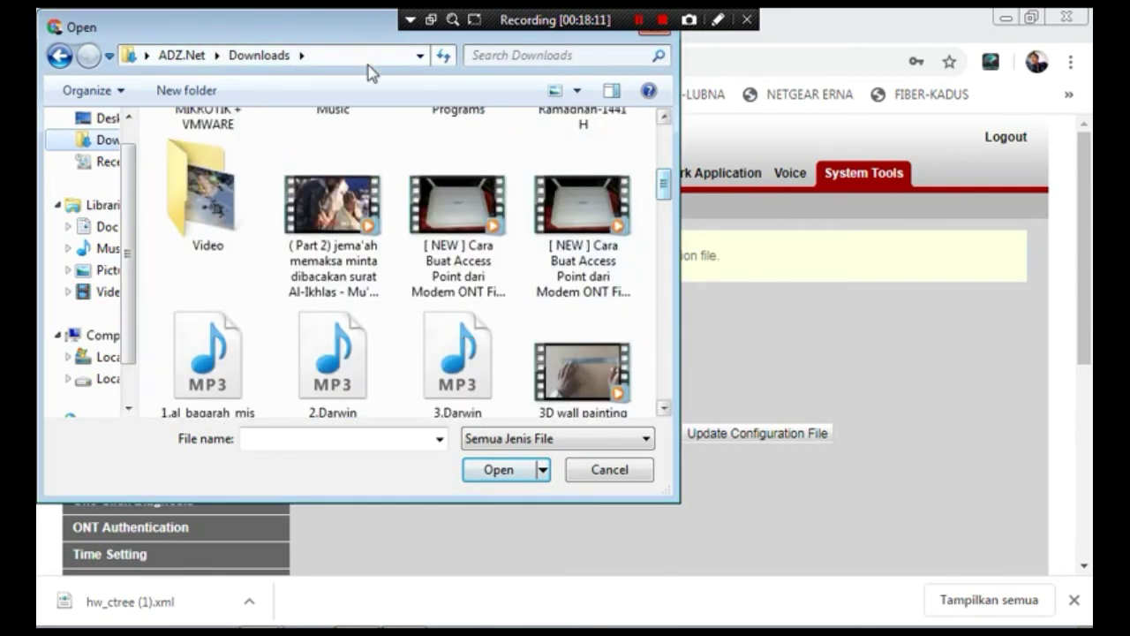
{"action": "left_click_drag", "start_coordinate": [321, 33], "coordinate": [322, 154]}
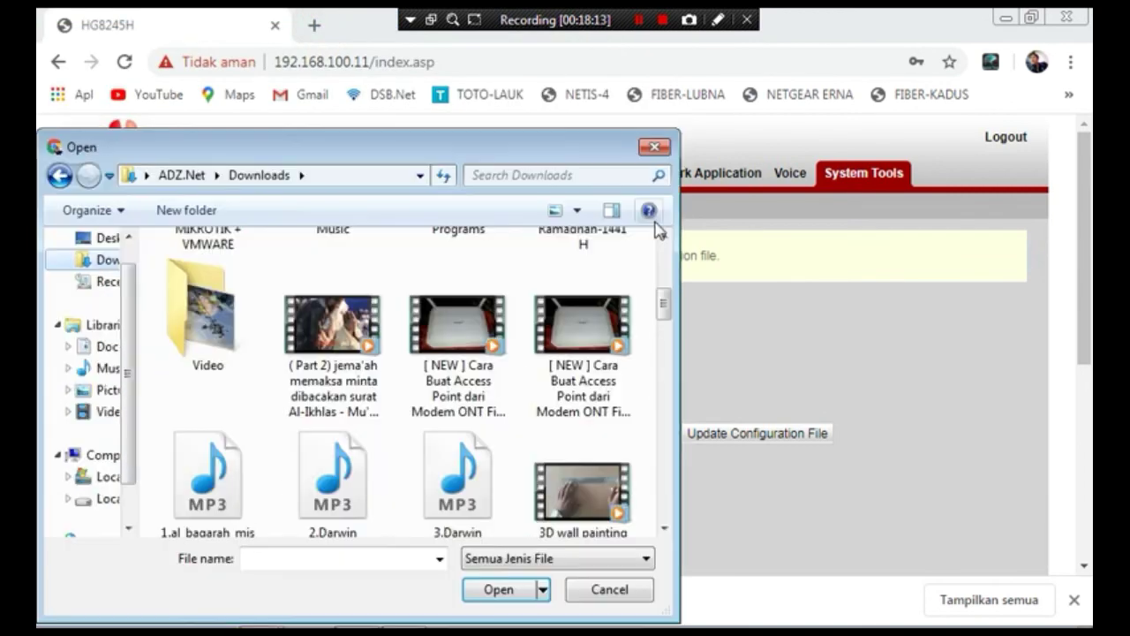
- Reopen the upload file picker and list the hw_ctree files in Downloads
{"action": "left_click", "coordinate": [654, 147]}
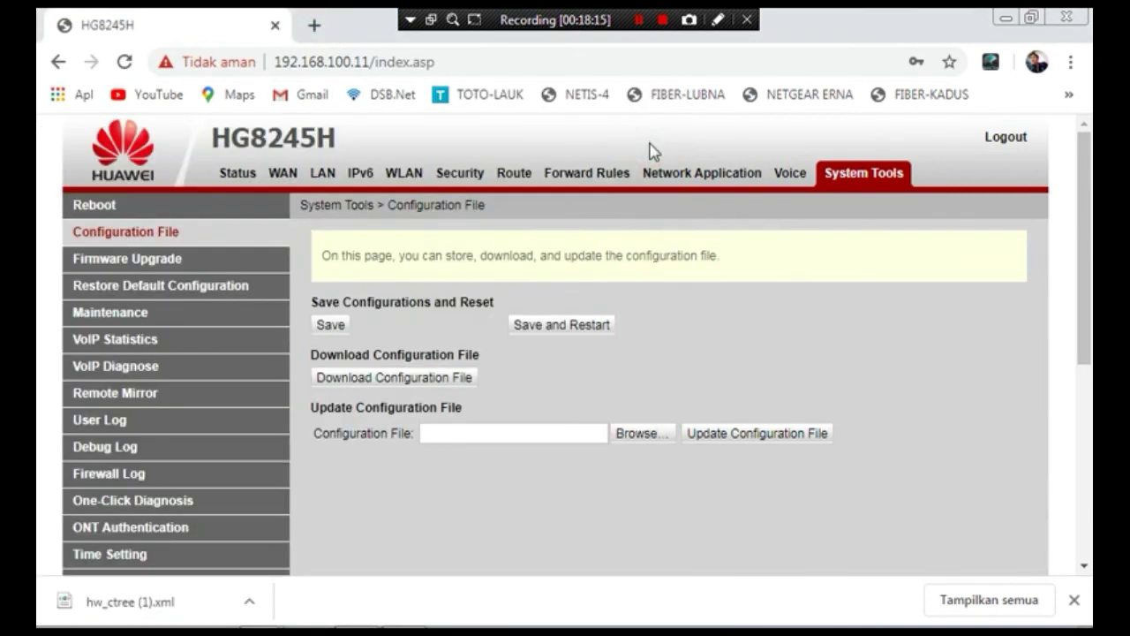
{"action": "left_click", "coordinate": [637, 432]}
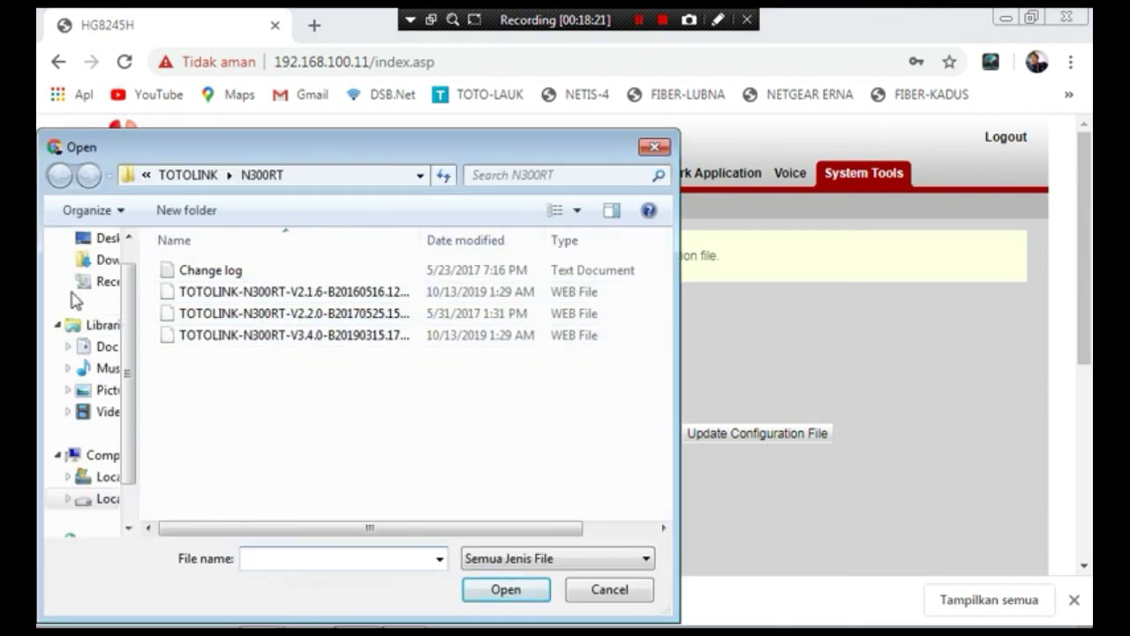
{"action": "left_click", "coordinate": [99, 263]}
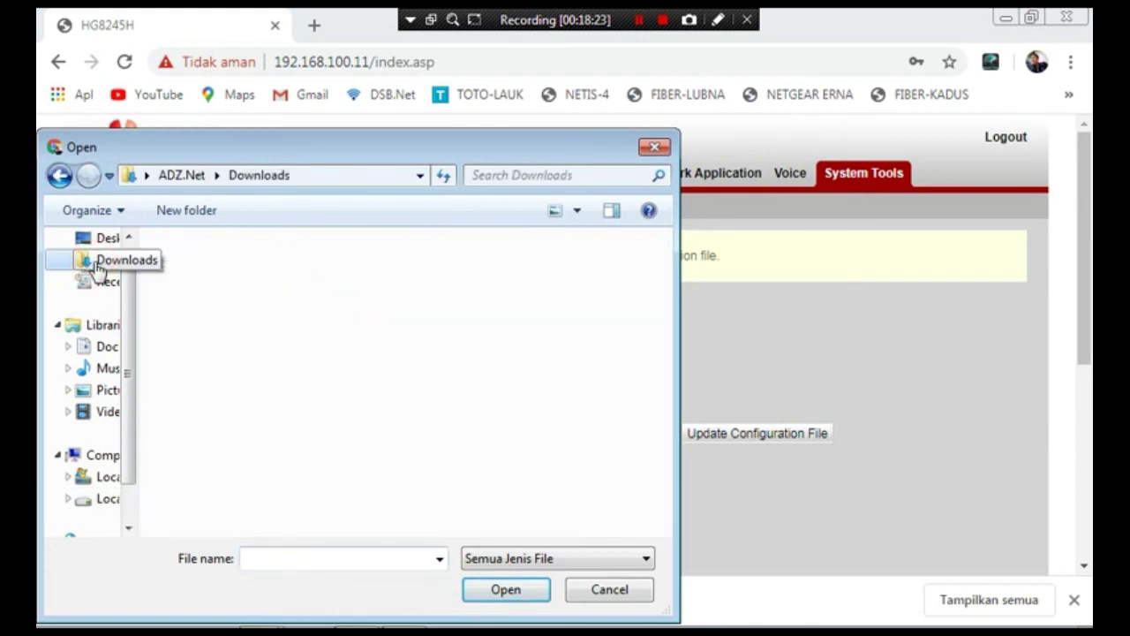
{"action": "left_click_drag", "start_coordinate": [658, 261], "coordinate": [651, 435]}
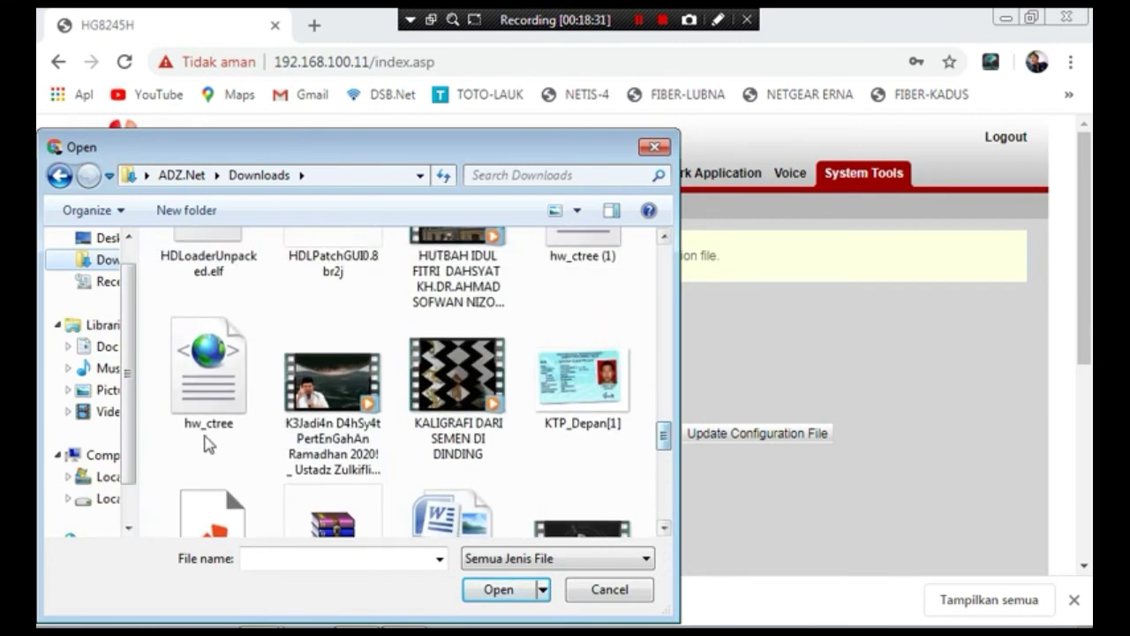
- Select hw_ctree.xml so the field reads C:\fakepath\hw_ctree.xml
{"action": "double_click", "coordinate": [210, 407]}
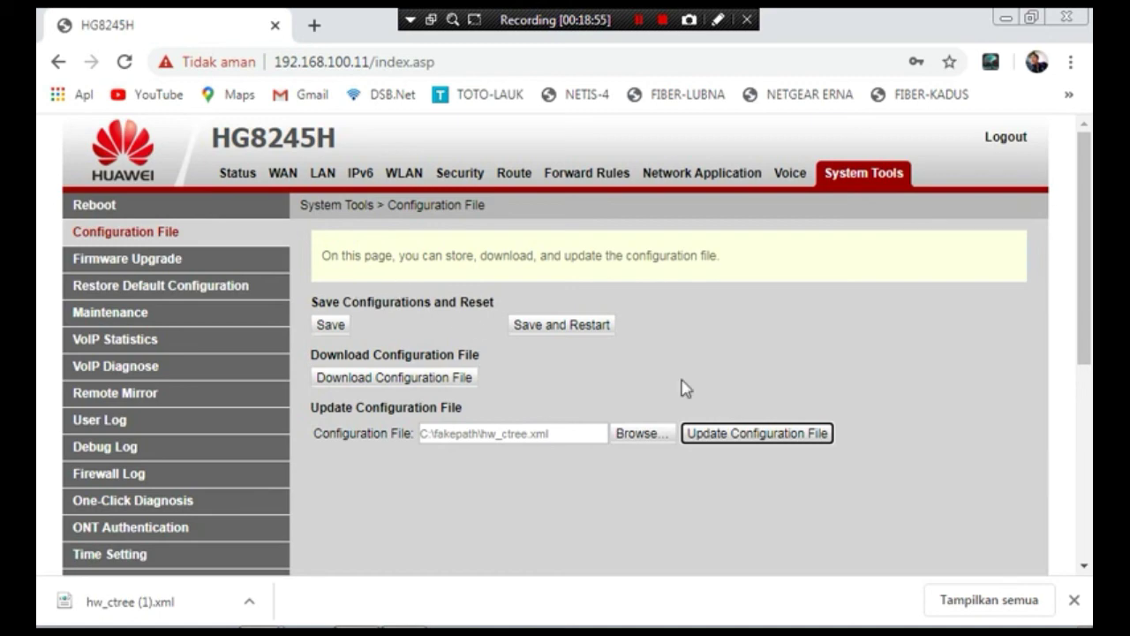
{"action": "mouse_move", "coordinate": [1086, 191]}
{"action": "left_mouse_down"}
{"action": "mouse_move", "coordinate": [1080, 482]}
{"action": "mouse_move", "coordinate": [1066, 188]}
{"action": "left_mouse_up"}
{"action": "mouse_move", "coordinate": [1079, 228]}
{"action": "left_mouse_down"}
{"action": "mouse_move", "coordinate": [1089, 442]}
{"action": "mouse_move", "coordinate": [1071, 212]}
{"action": "left_mouse_up"}
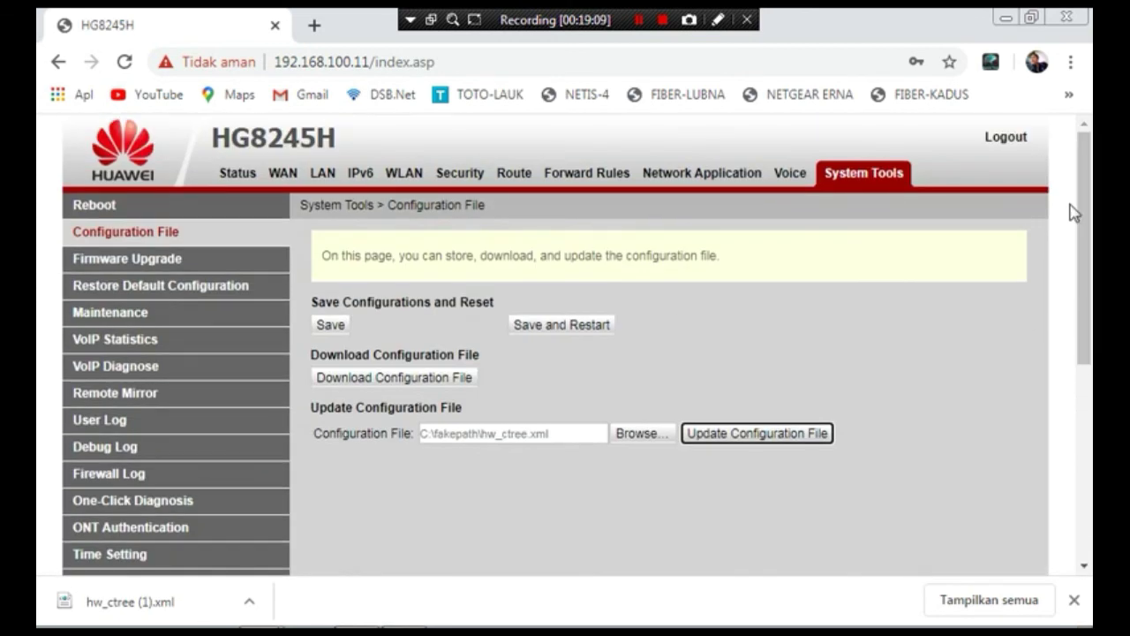